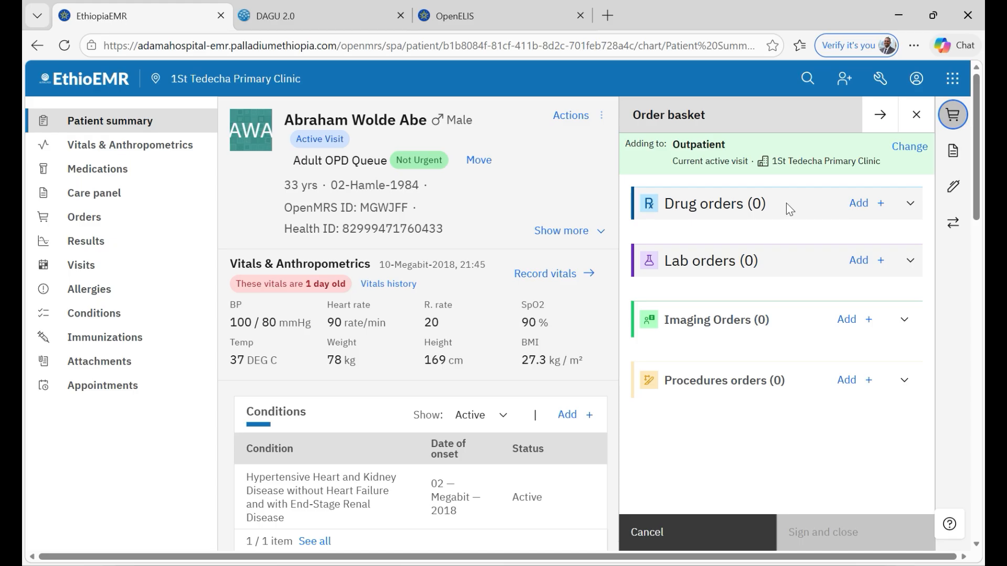
# Start a new drug order and search 'cafeno' to find the Aspirin / Caffeine 375mg/25mg Cafenol tablet
pyautogui.click(851, 205)
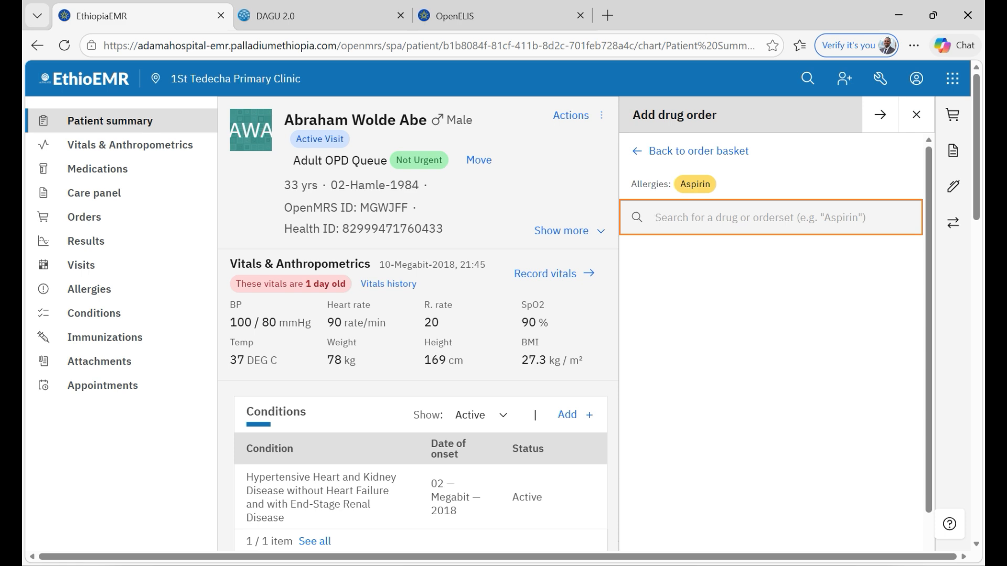
pyautogui.write('caf')
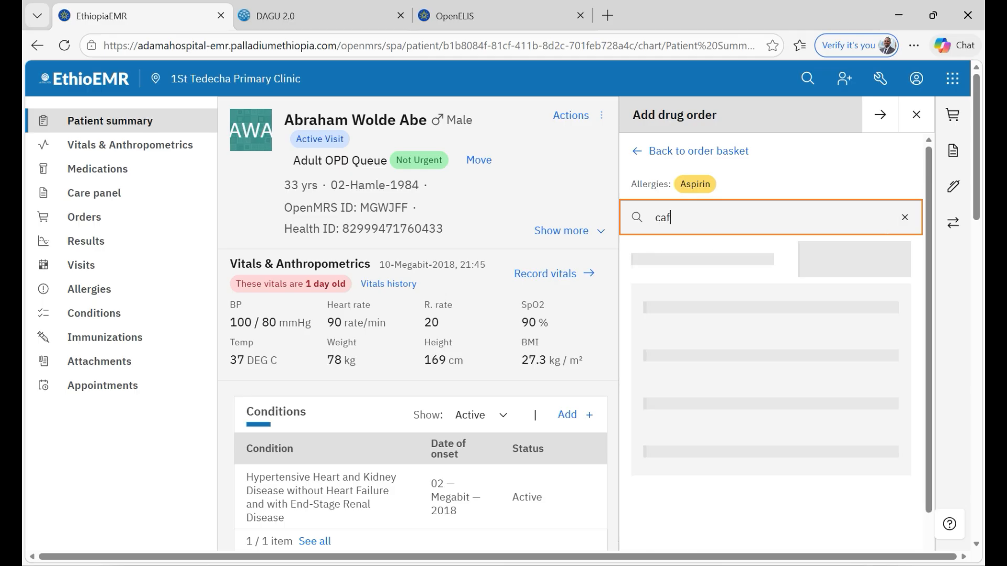
pyautogui.write('eno')
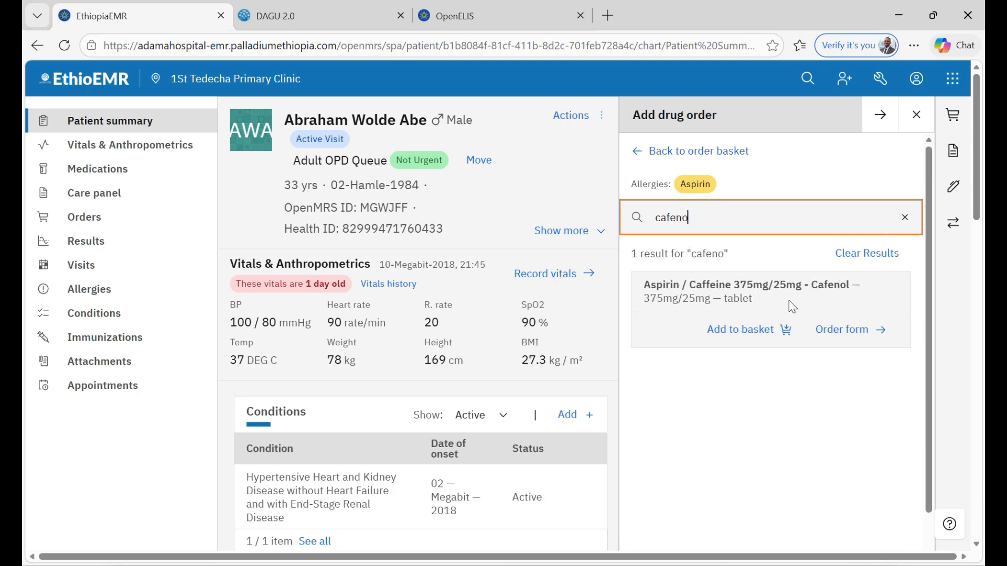
pyautogui.moveTo(695, 186)
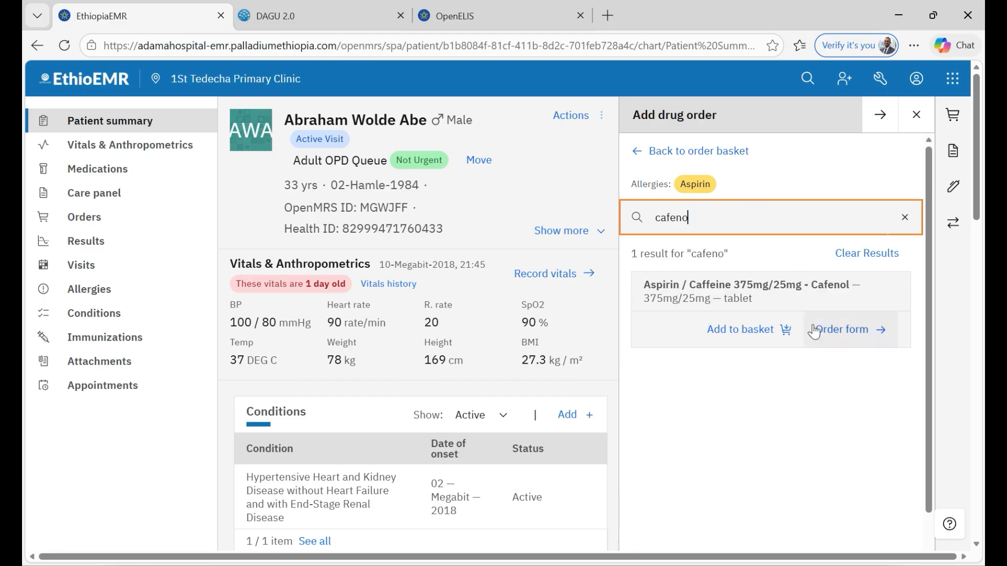
# Open the Cafenol order form and set dose 1, route Oral, frequency once daily in the evening
pyautogui.click(848, 333)
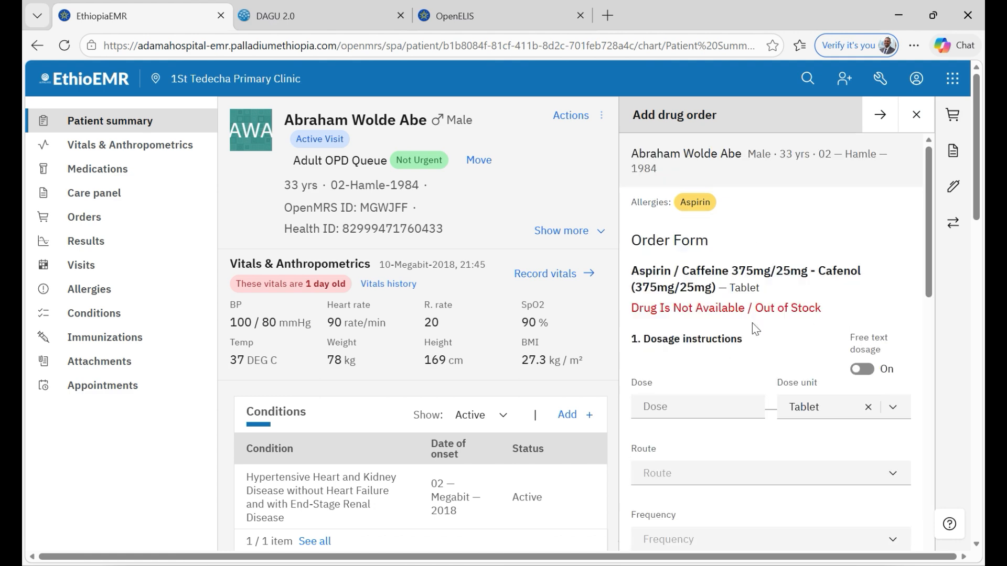
pyautogui.scroll(-2, 770, 341)
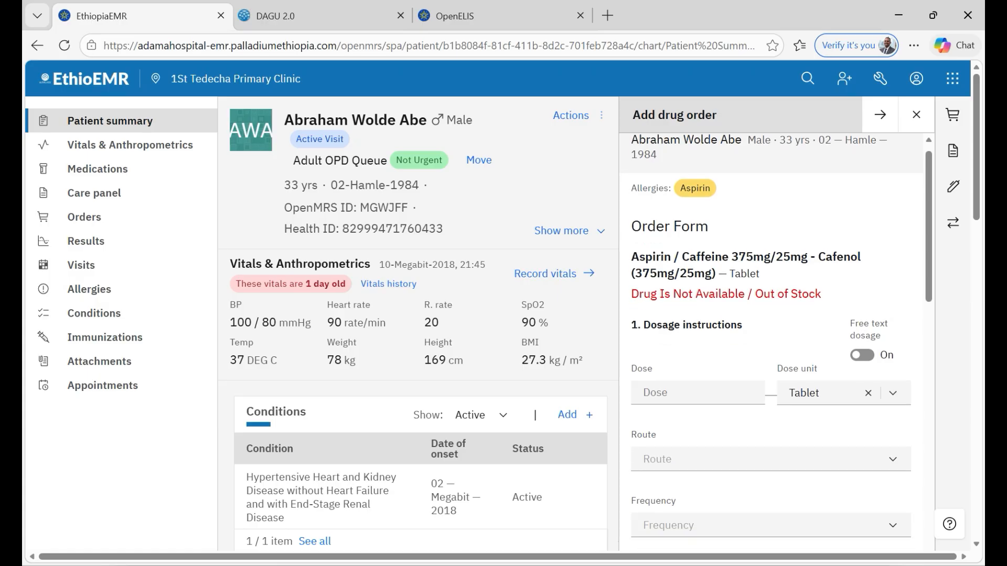
pyautogui.click(644, 341)
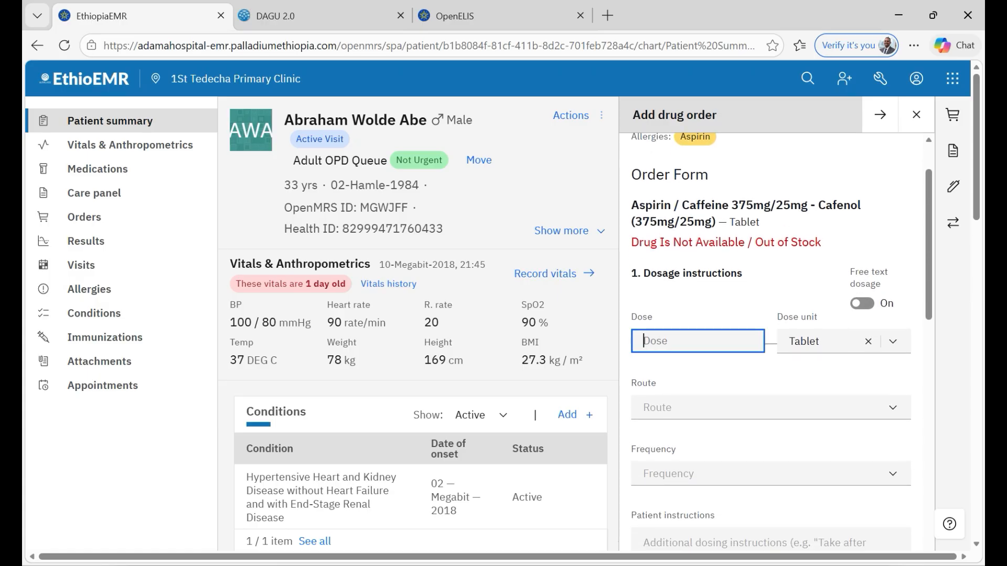
pyautogui.write('1')
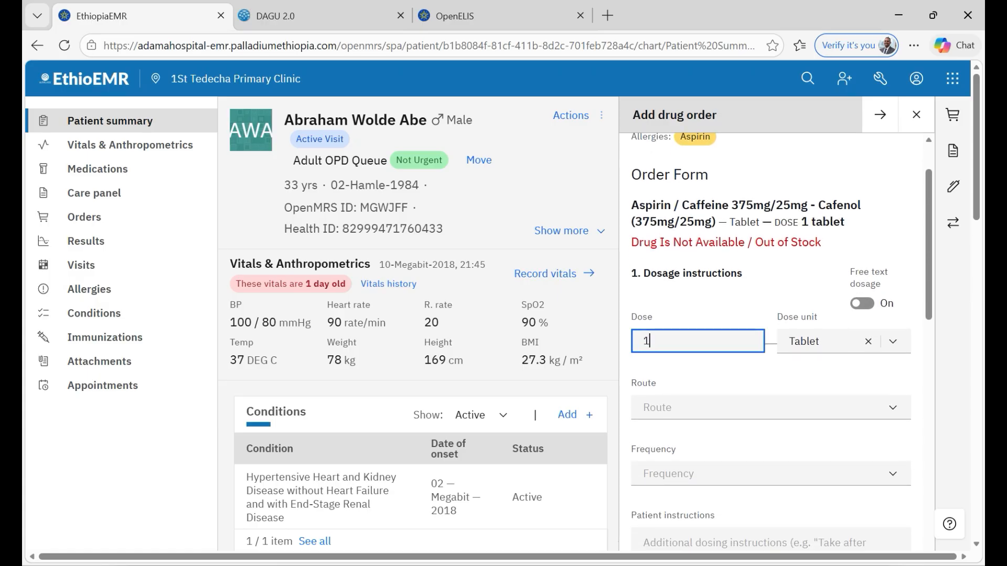
pyautogui.click(734, 407)
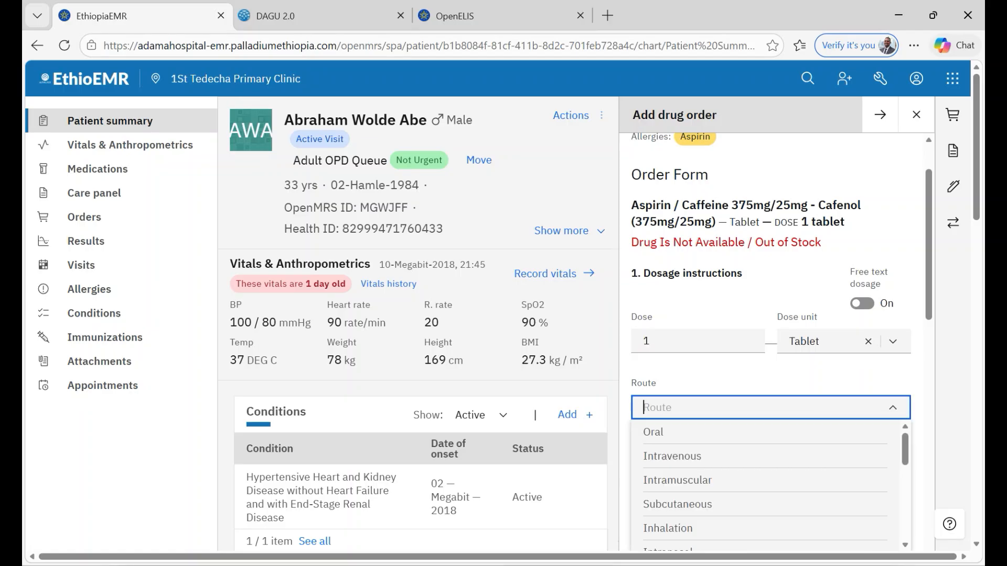
pyautogui.click(685, 434)
pyautogui.scroll(-3, 685, 433)
pyautogui.click(687, 342)
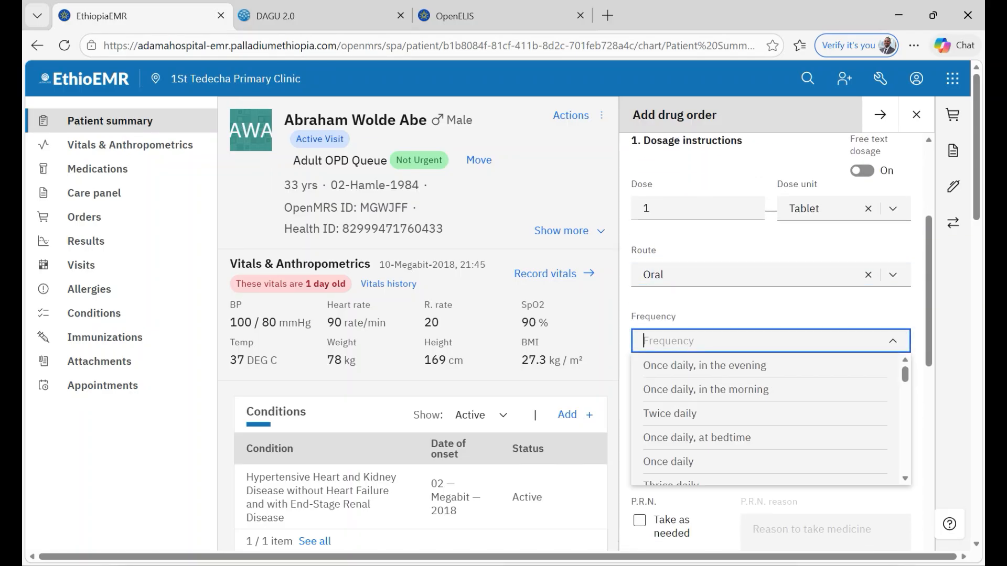
pyautogui.click(686, 365)
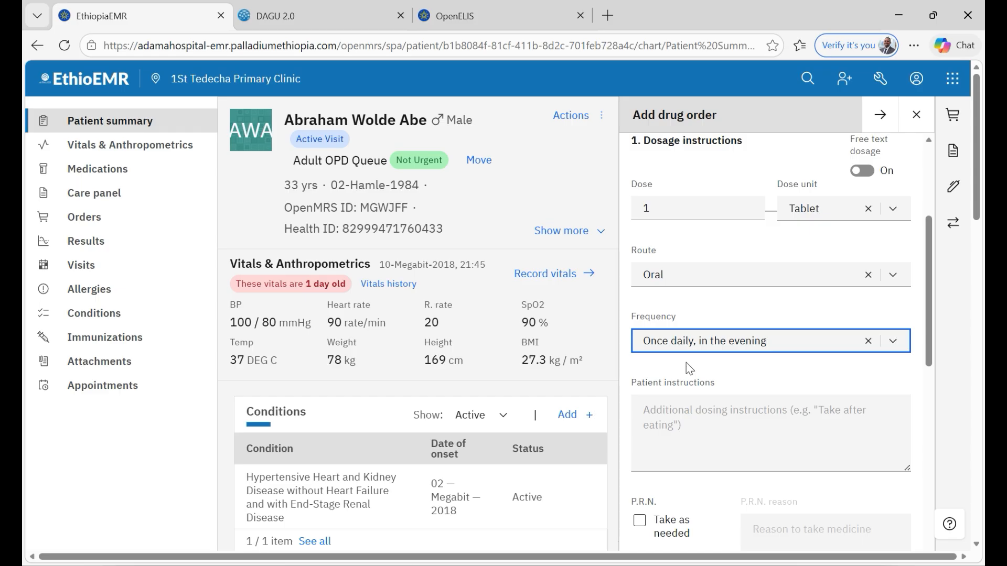
pyautogui.scroll(-3, 687, 367)
pyautogui.click(687, 325)
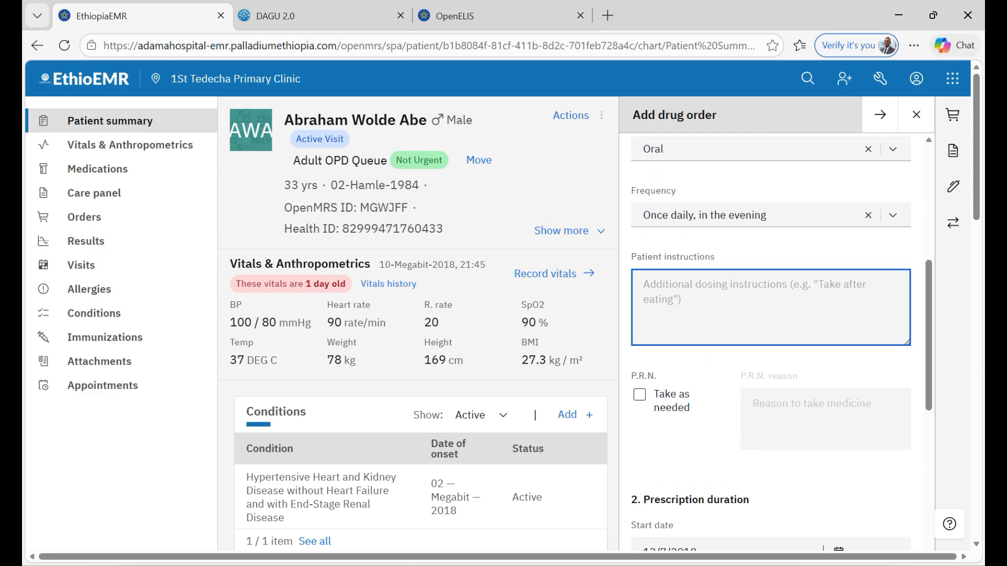
# Enter duration 3, refills 0 and quantity 3, then save the Cafenol order to the basket
pyautogui.scroll(-3, 687, 325)
pyautogui.scroll(-3, 686, 347)
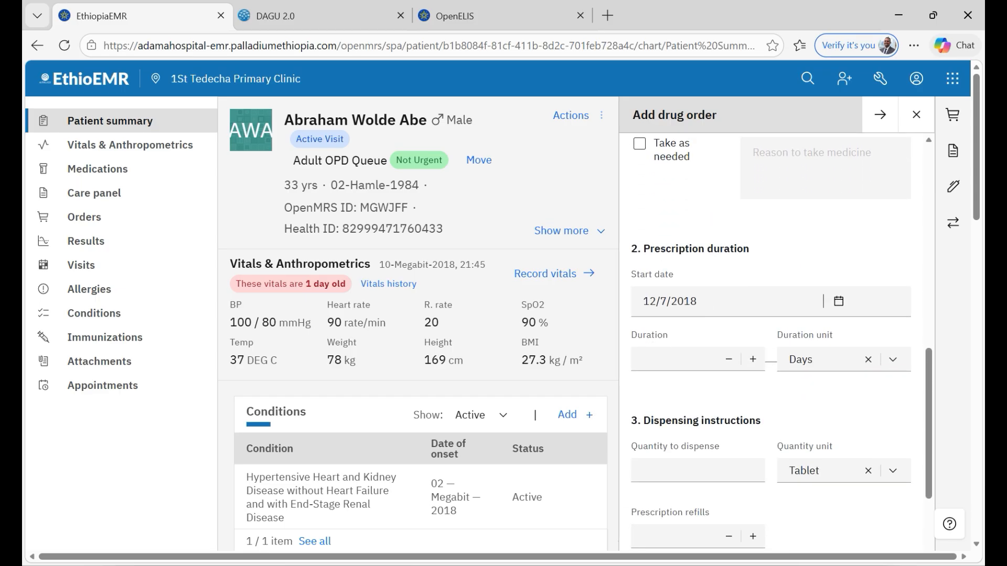
pyautogui.scroll(-2, 686, 346)
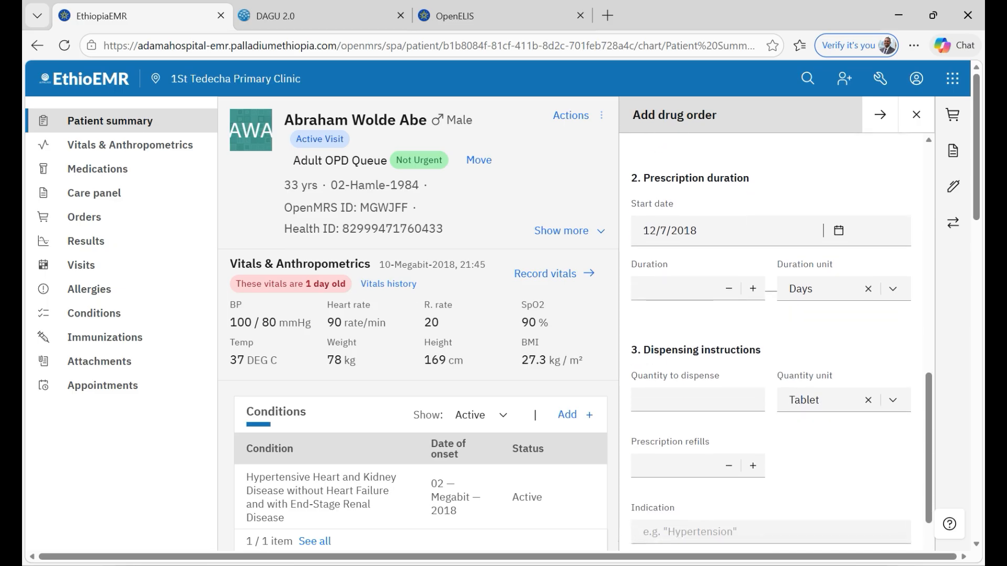
pyautogui.click(674, 288)
pyautogui.write('3')
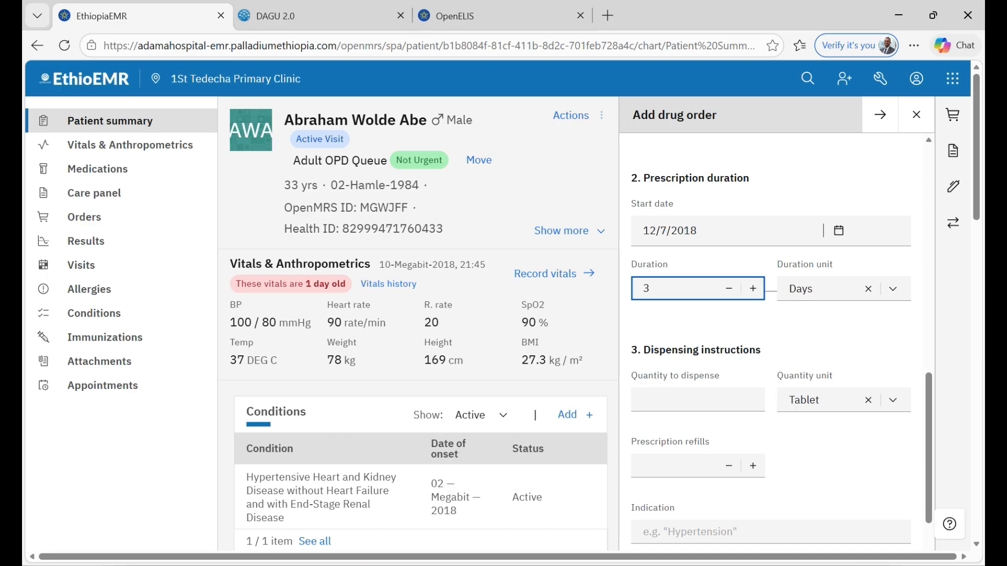
pyautogui.click(680, 320)
pyautogui.scroll(-2, 680, 319)
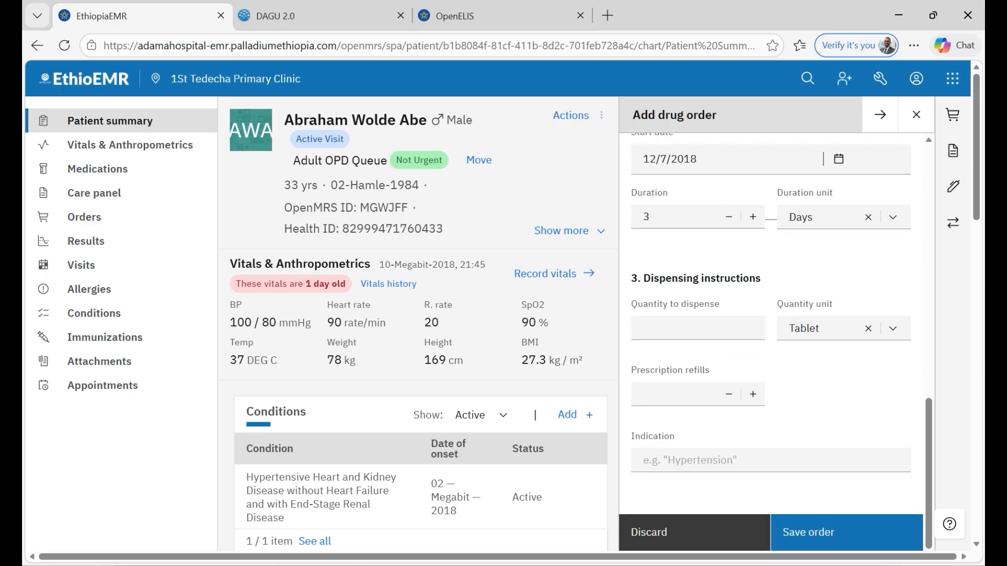
pyautogui.click(674, 394)
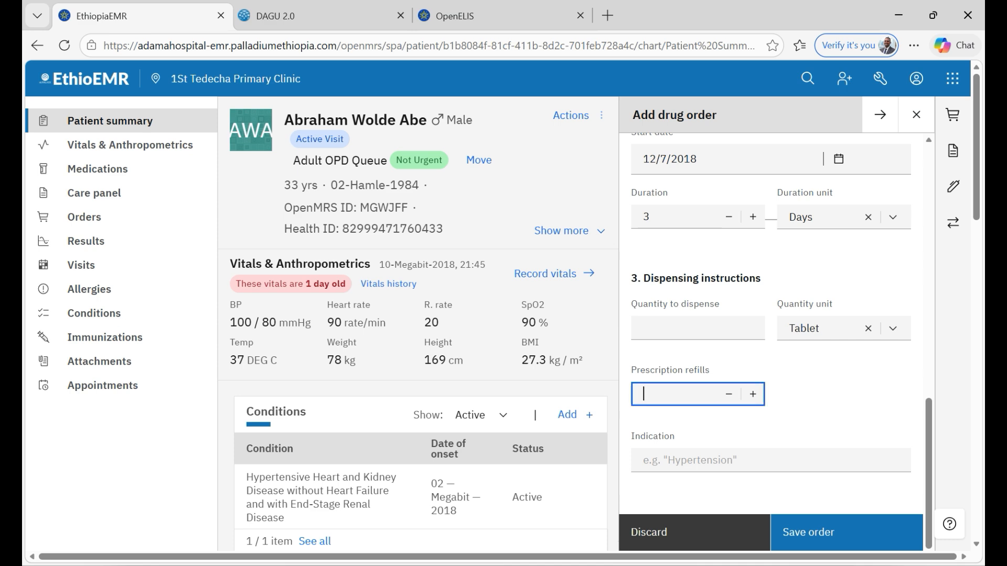
pyautogui.press('super+n')
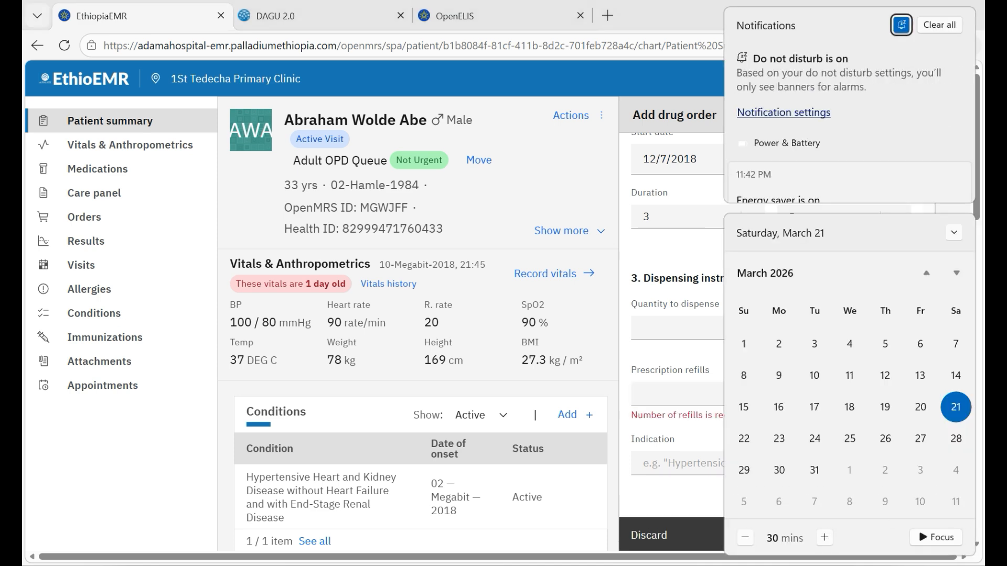
pyautogui.press('Escape')
pyautogui.write('0')
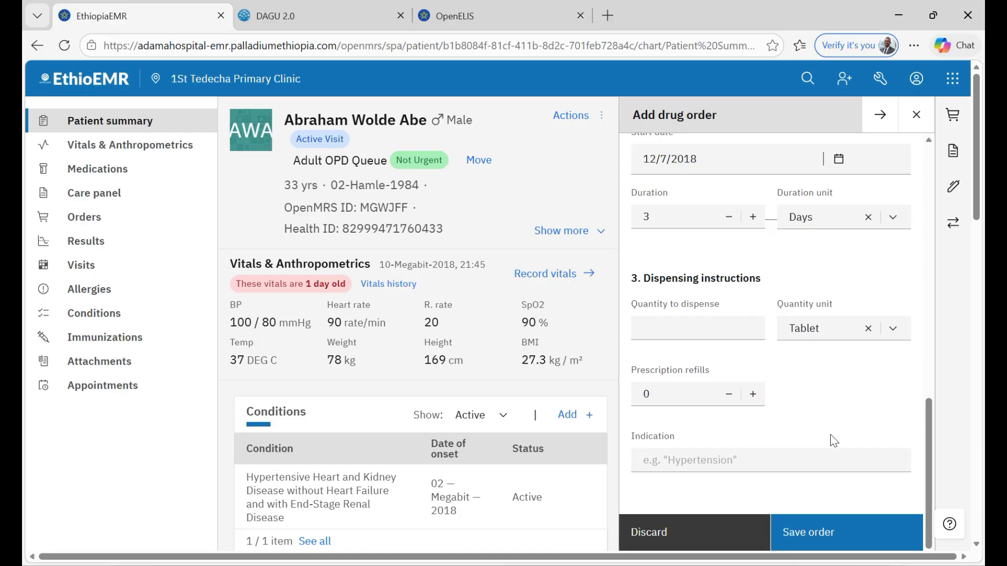
pyautogui.click(817, 534)
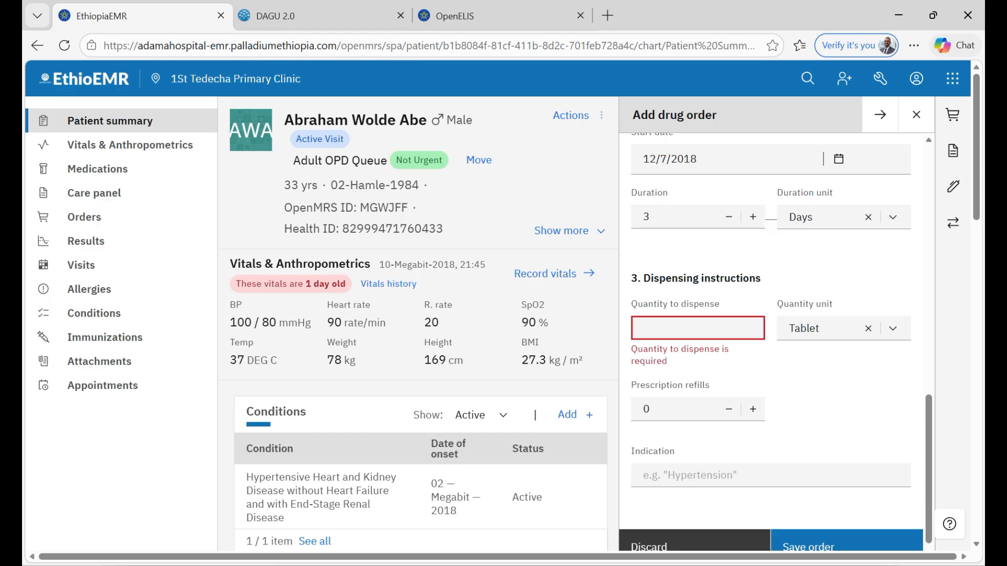
pyautogui.write('3')
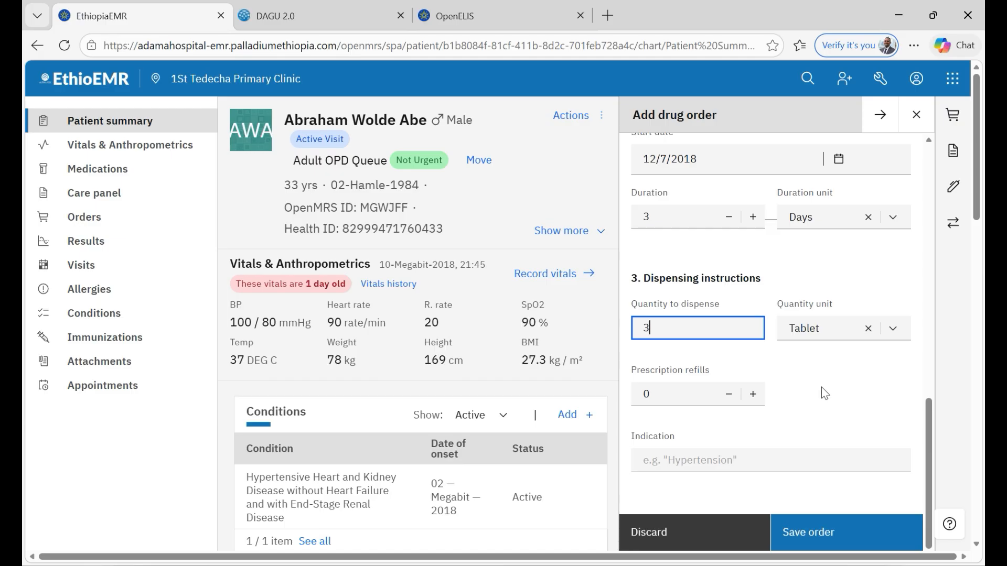
pyautogui.click(801, 532)
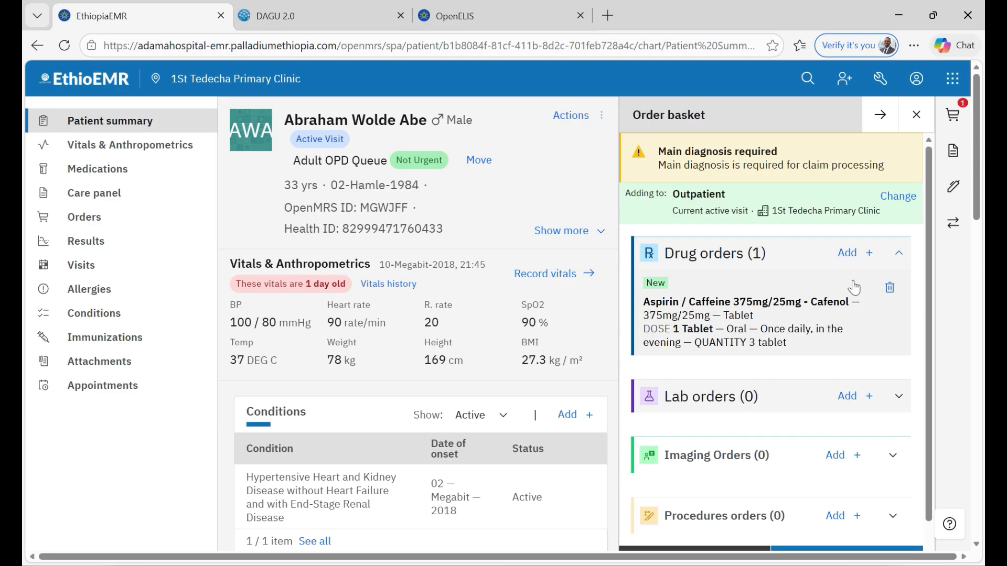
# Sign and close the order basket to place the Cafenol prescription
pyautogui.scroll(-1, 763, 333)
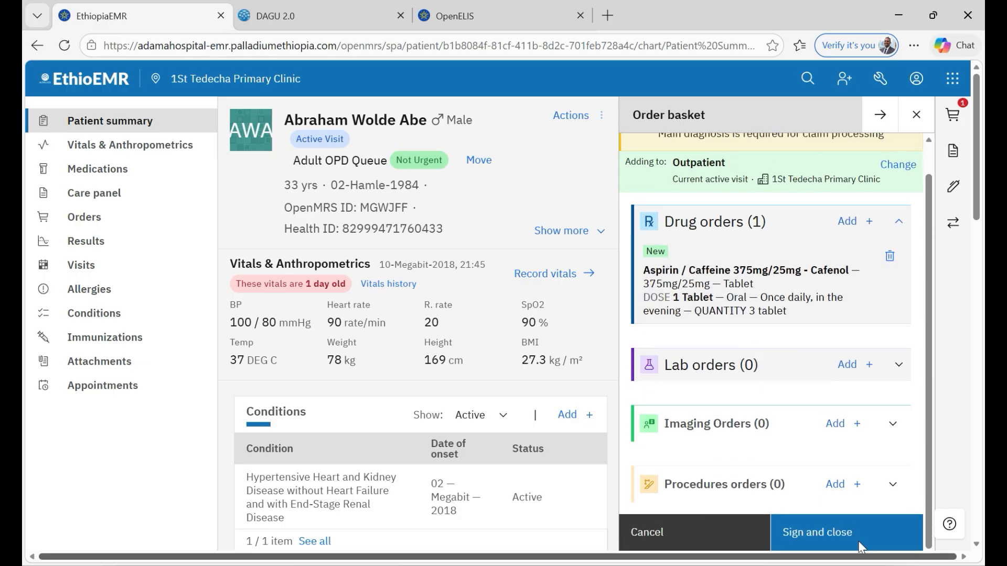
pyautogui.click(811, 534)
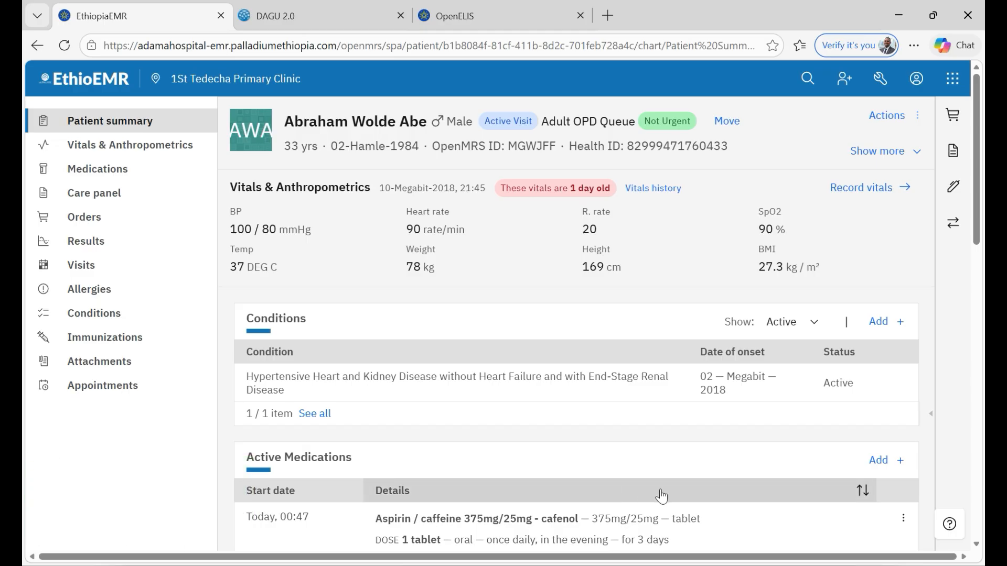
# In DAGU 2.0, open the patient's draft prescription under Dispense and review its Acetylsalicylic Acid 75mg product
pyautogui.click(329, 1)
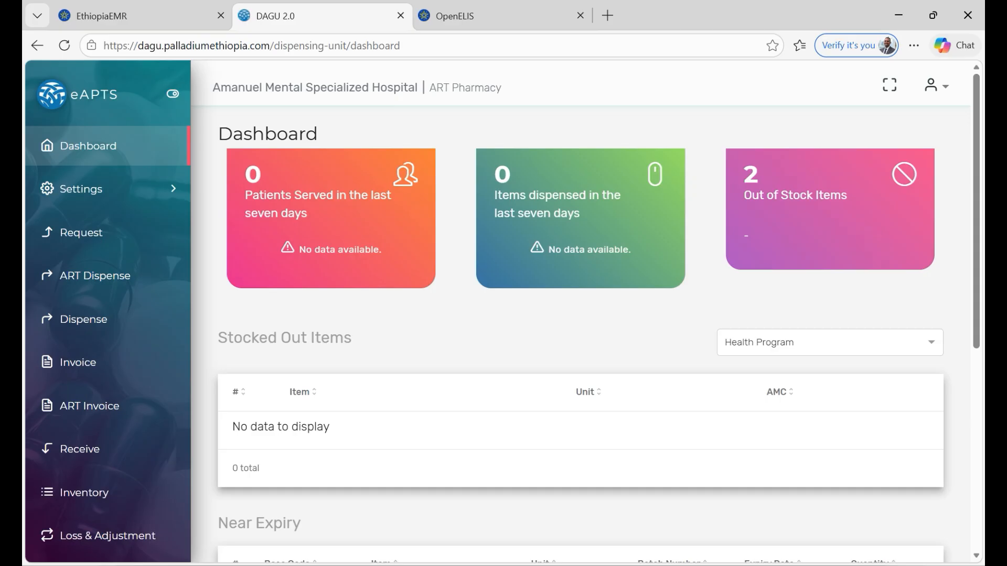
pyautogui.click(65, 317)
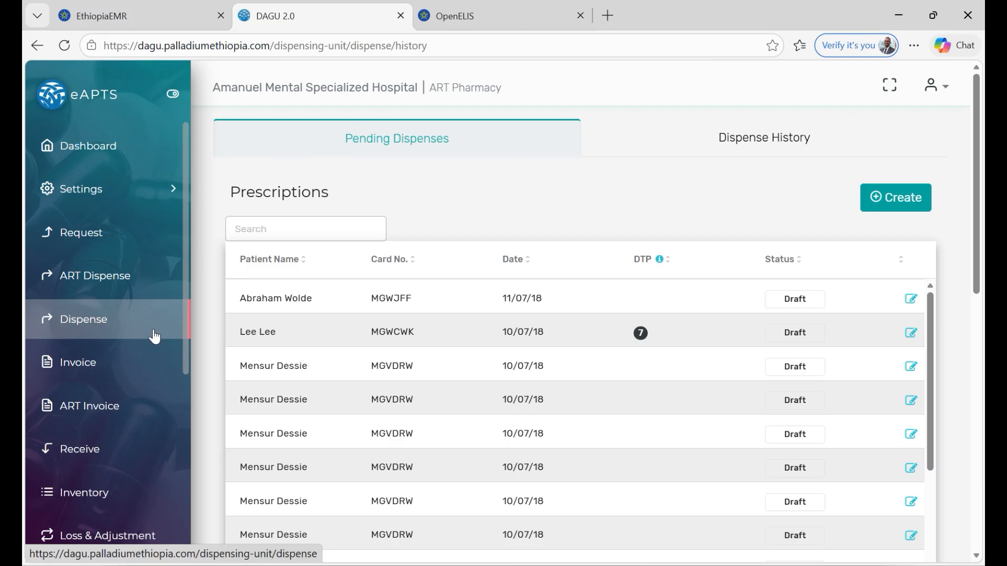
pyautogui.click(246, 302)
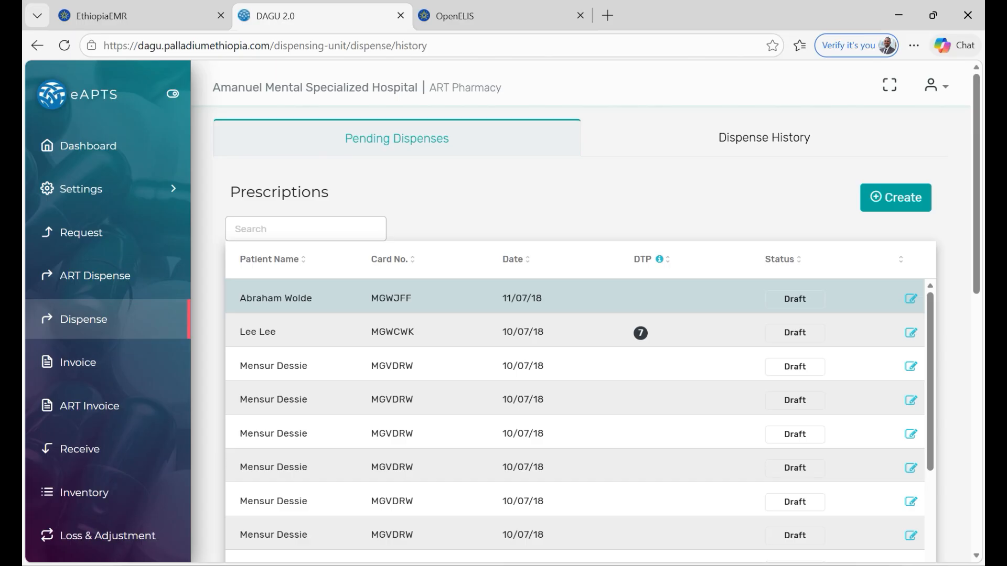
pyautogui.click(272, 301)
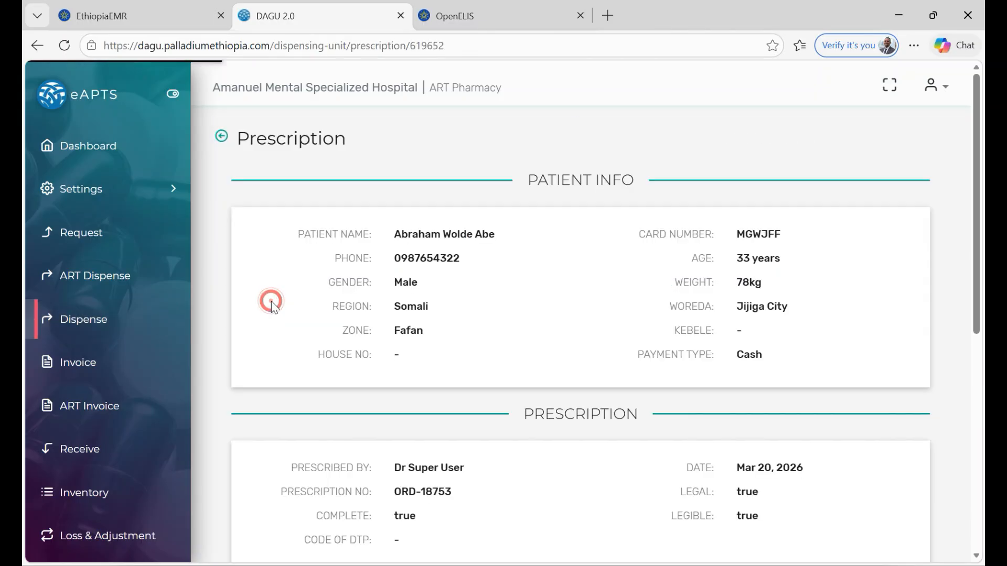
pyautogui.scroll(-2, 512, 380)
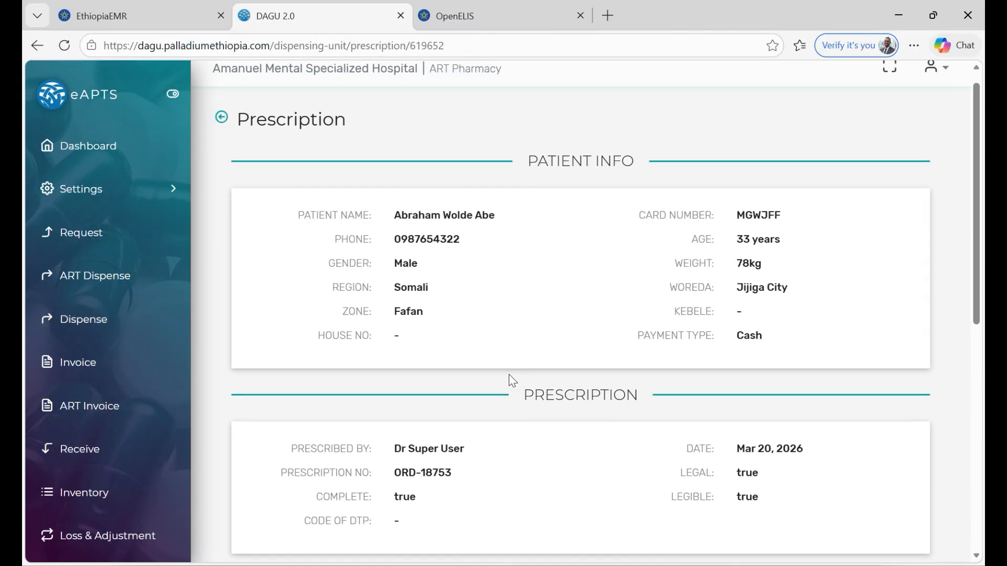
pyautogui.scroll(-5, 512, 380)
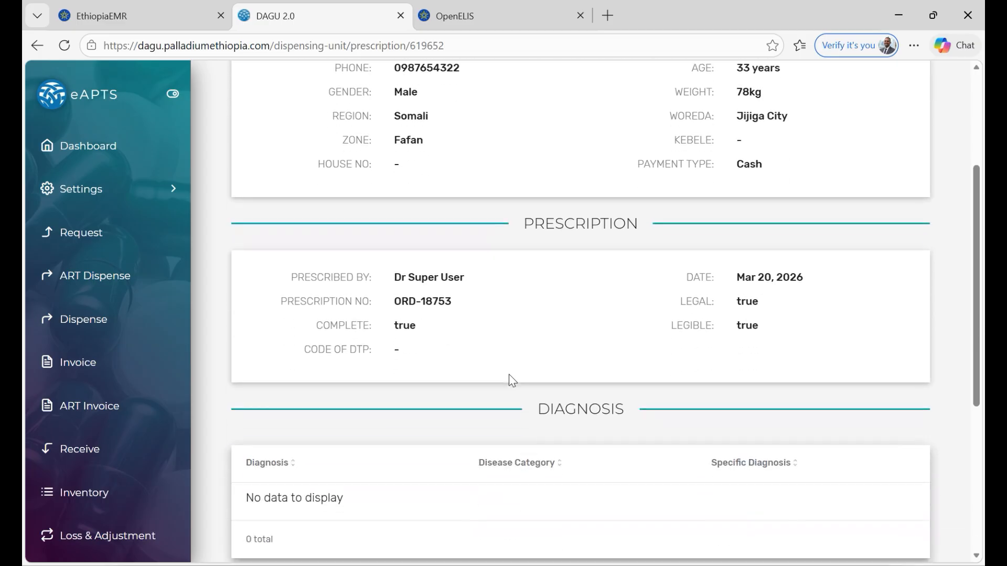
pyautogui.scroll(-3, 509, 374)
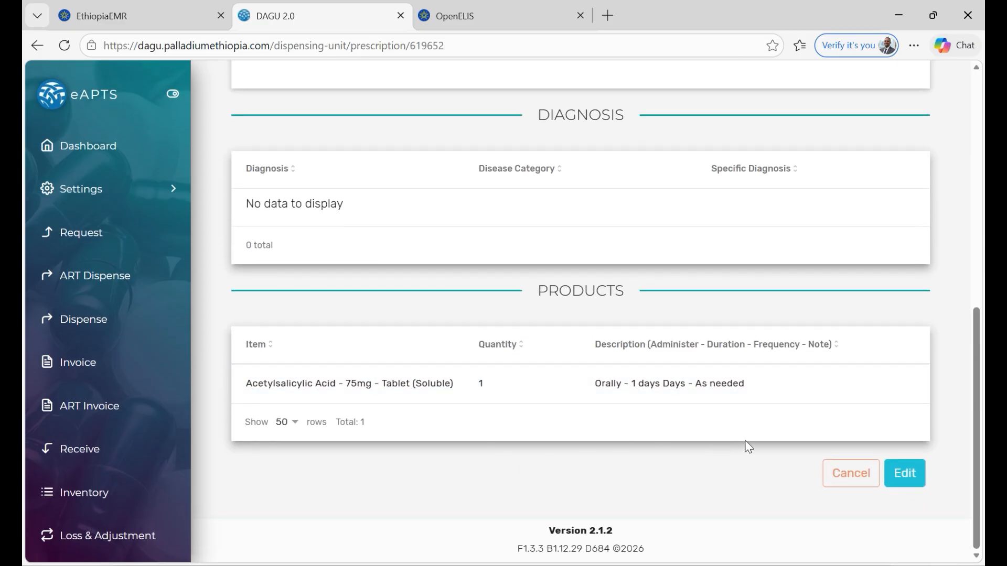
# Edit the patient's draft dispense, keep Cash as the payment type, and advance past patient details
pyautogui.click(903, 480)
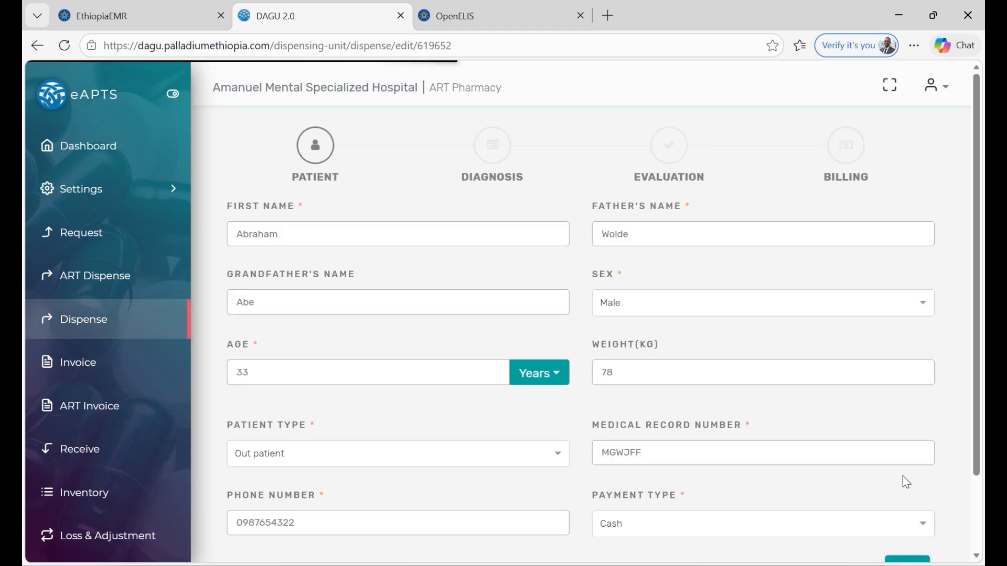
pyautogui.scroll(-2, 682, 479)
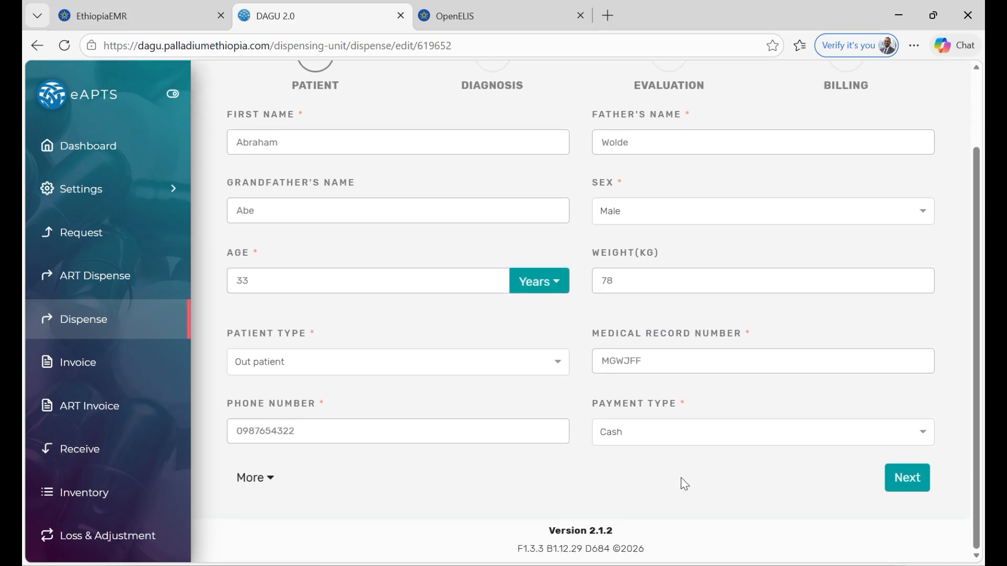
pyautogui.scroll(2, 682, 481)
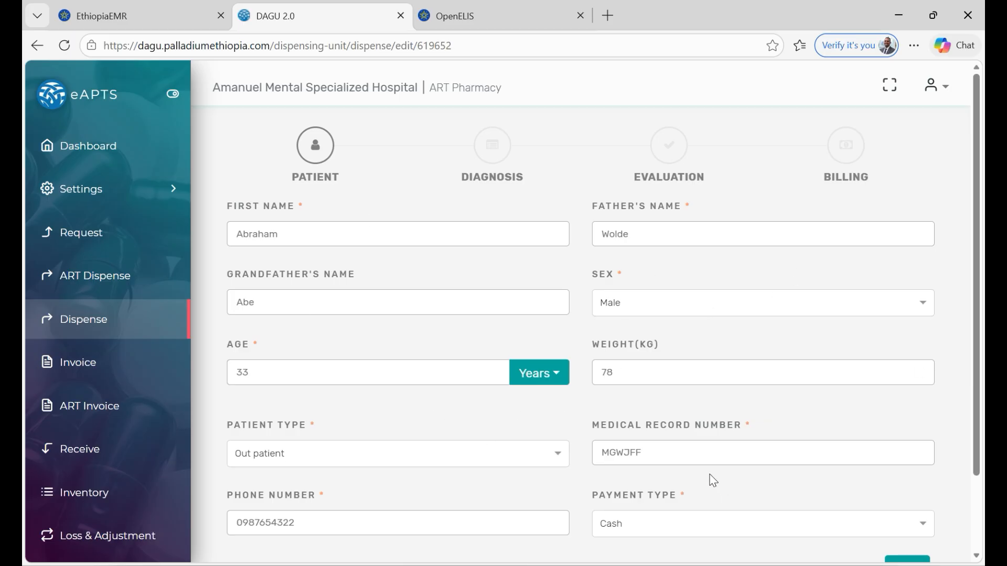
pyautogui.scroll(-2, 714, 480)
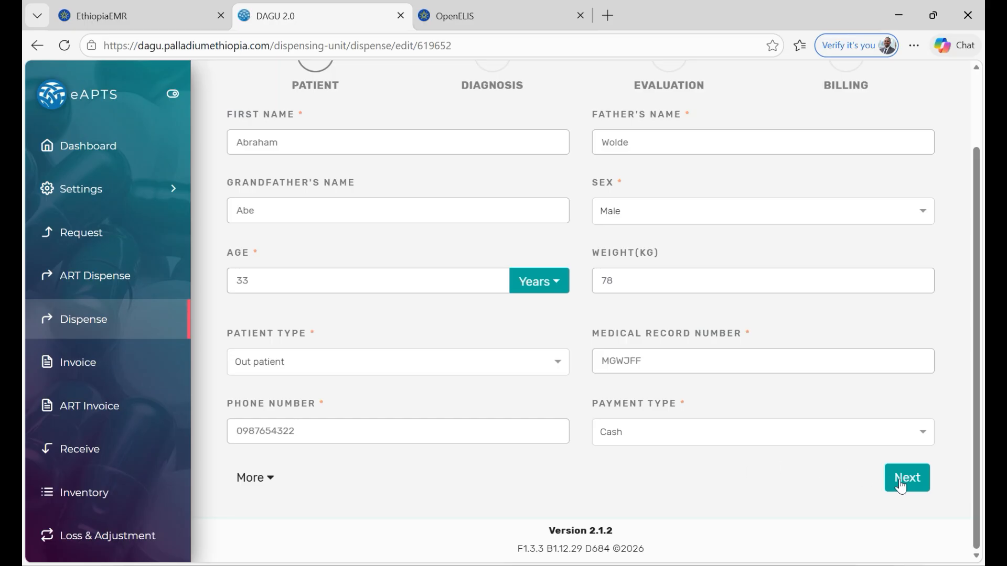
pyautogui.click(642, 432)
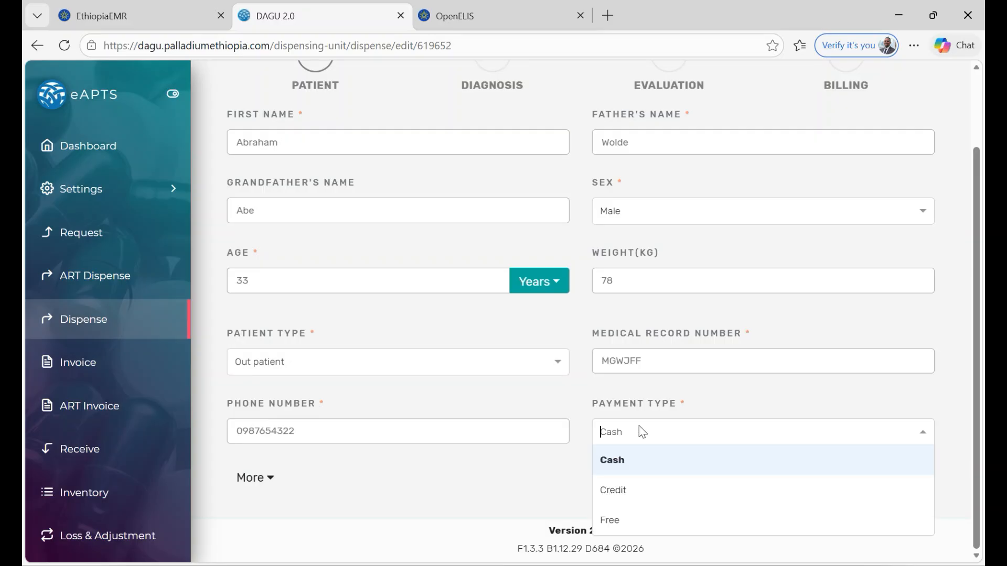
pyautogui.click(753, 414)
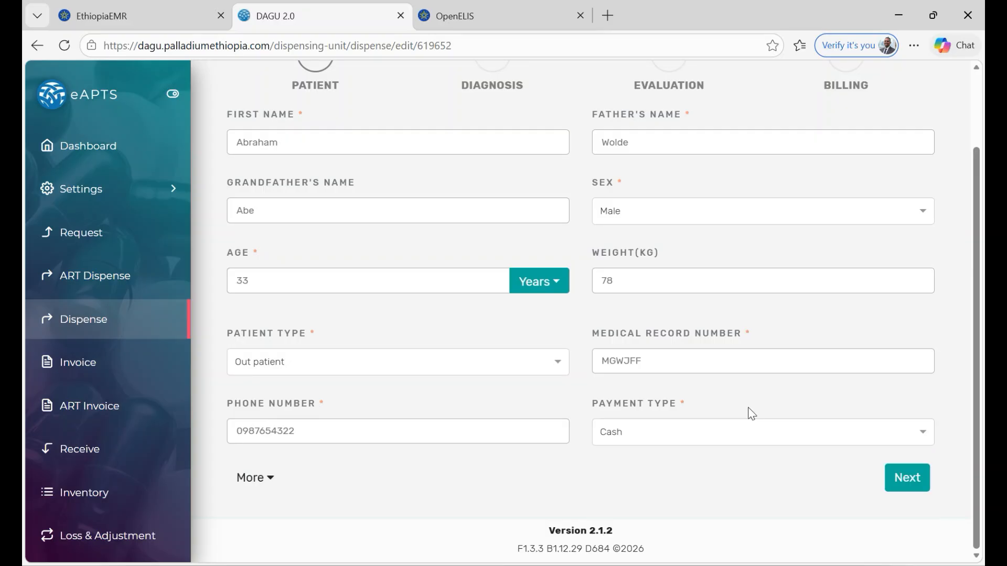
pyautogui.click(910, 480)
pyautogui.press('super+n')
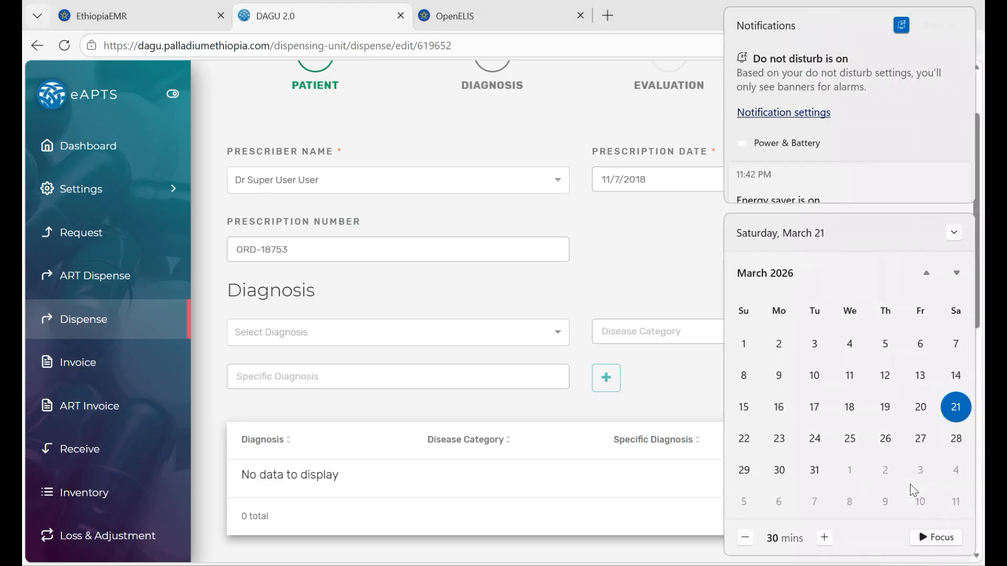
# Advance the dispense form to the diagnosis and products review
pyautogui.click(669, 416)
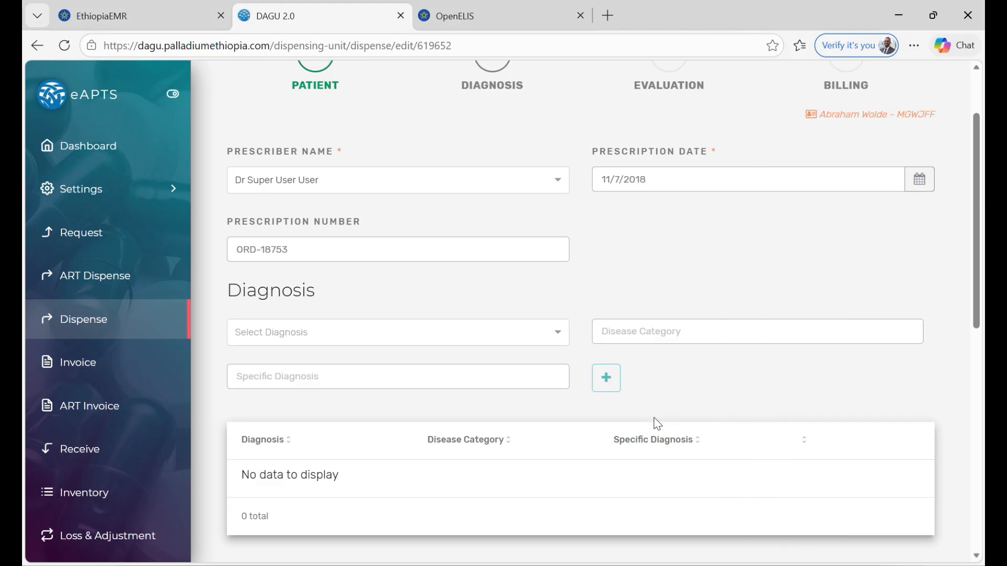
pyautogui.scroll(-4, 656, 422)
pyautogui.scroll(-6, 658, 431)
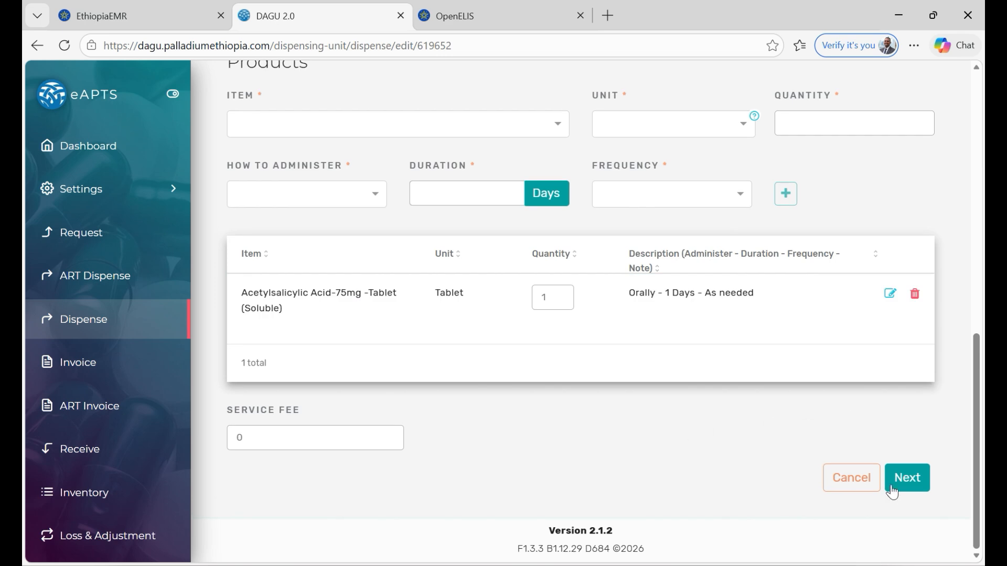
pyautogui.click(906, 478)
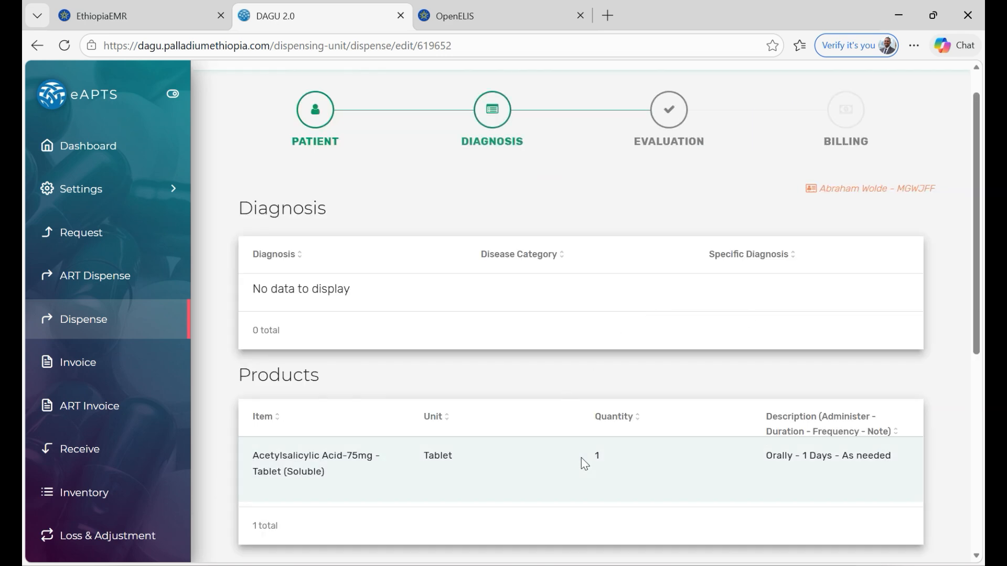
pyautogui.scroll(-1, 581, 457)
pyautogui.scroll(-7, 581, 457)
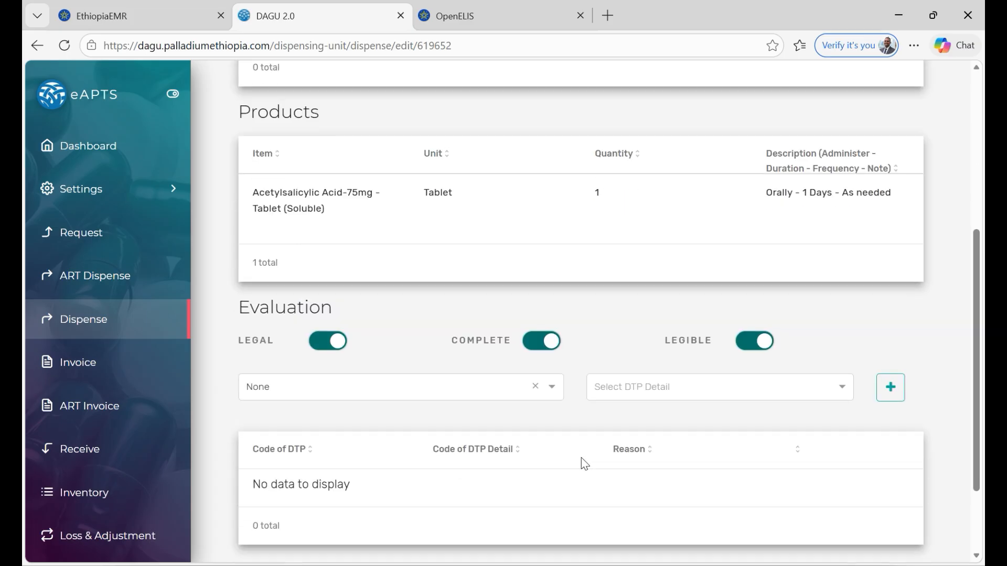
pyautogui.scroll(1, 581, 458)
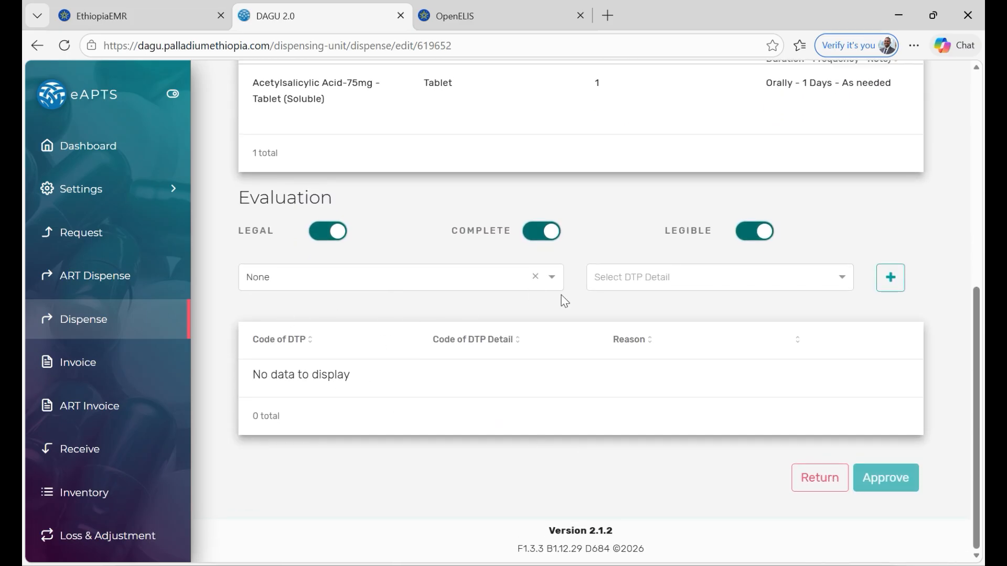
# Return the prescription with problem Needs Additional Drug Therapy, detail condition needing new therapy, and acknowledge
pyautogui.click(552, 278)
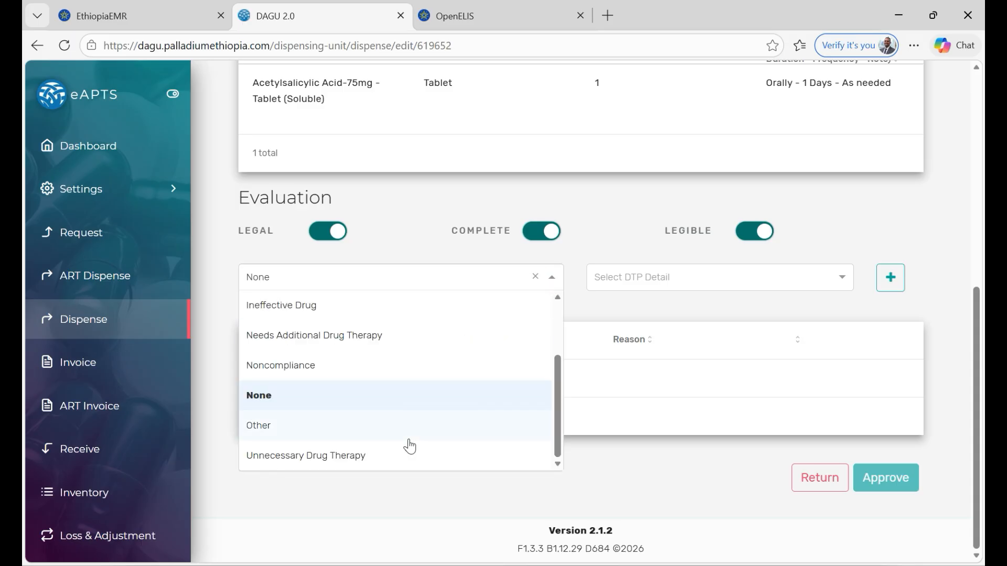
pyautogui.click(404, 346)
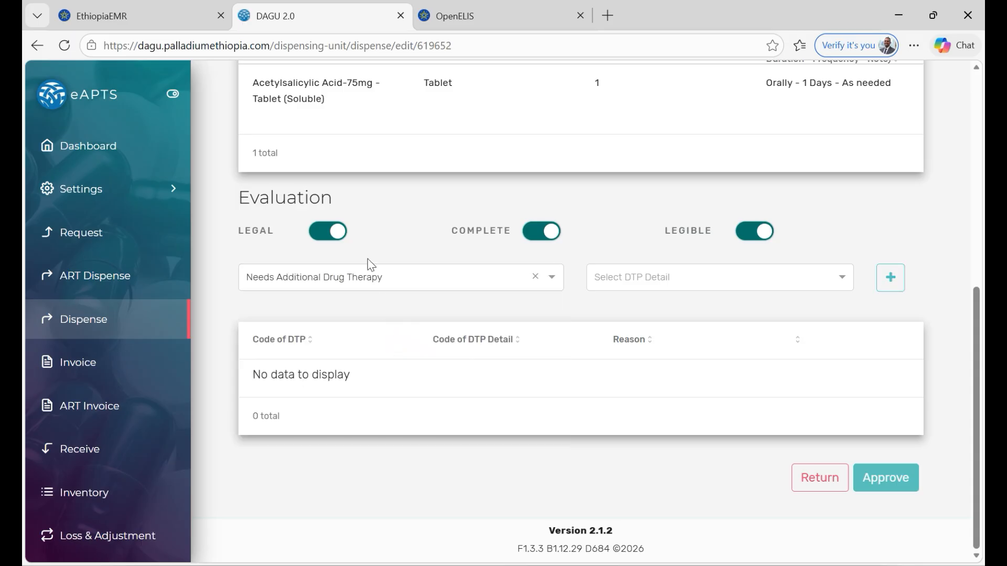
pyautogui.click(841, 287)
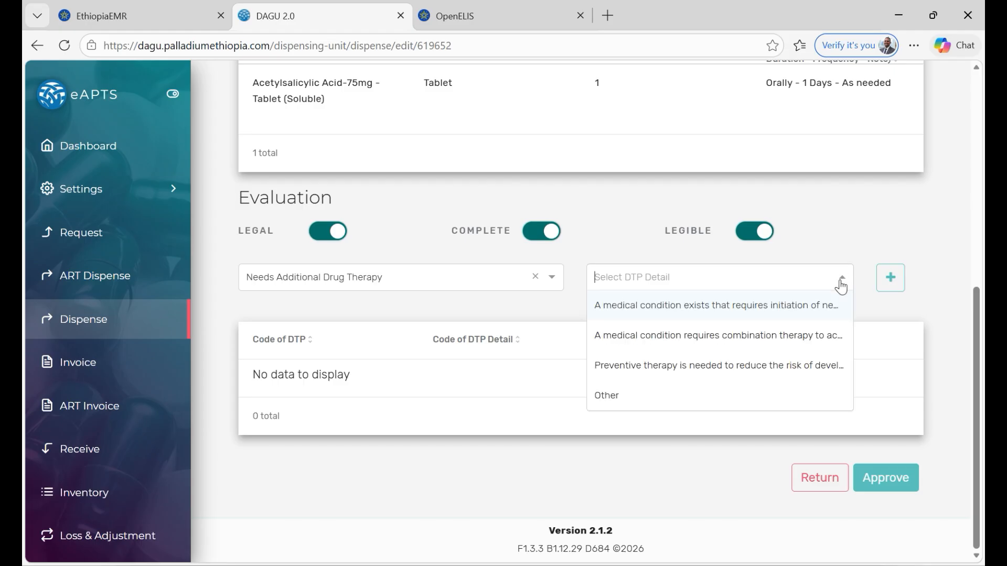
pyautogui.click(749, 307)
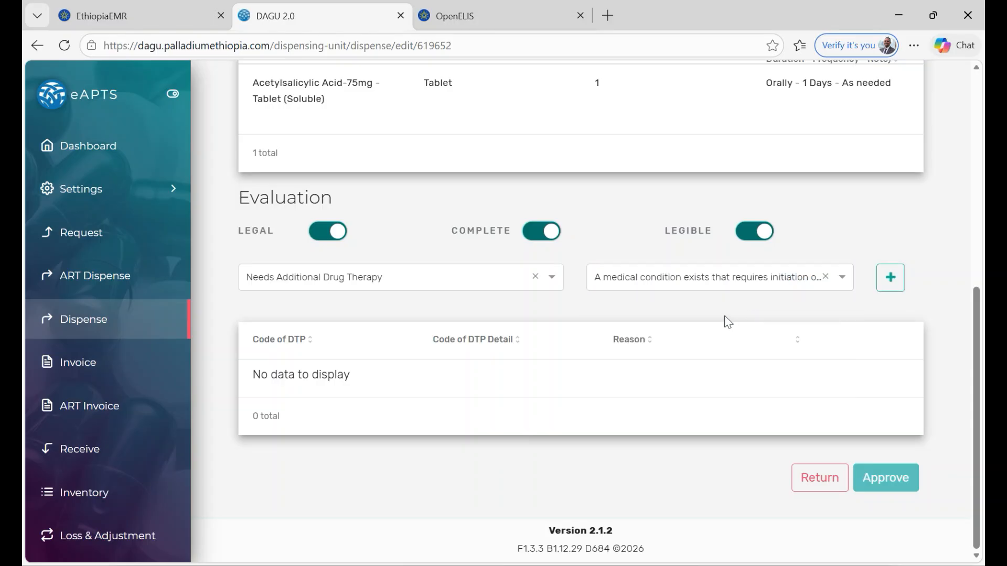
pyautogui.scroll(3, 703, 402)
pyautogui.scroll(-3, 703, 407)
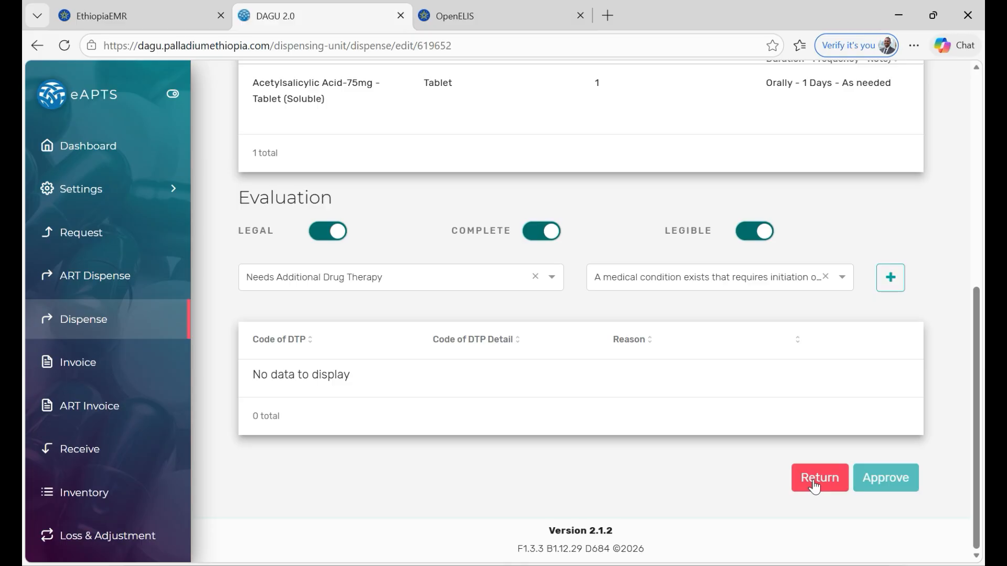
pyautogui.click(815, 487)
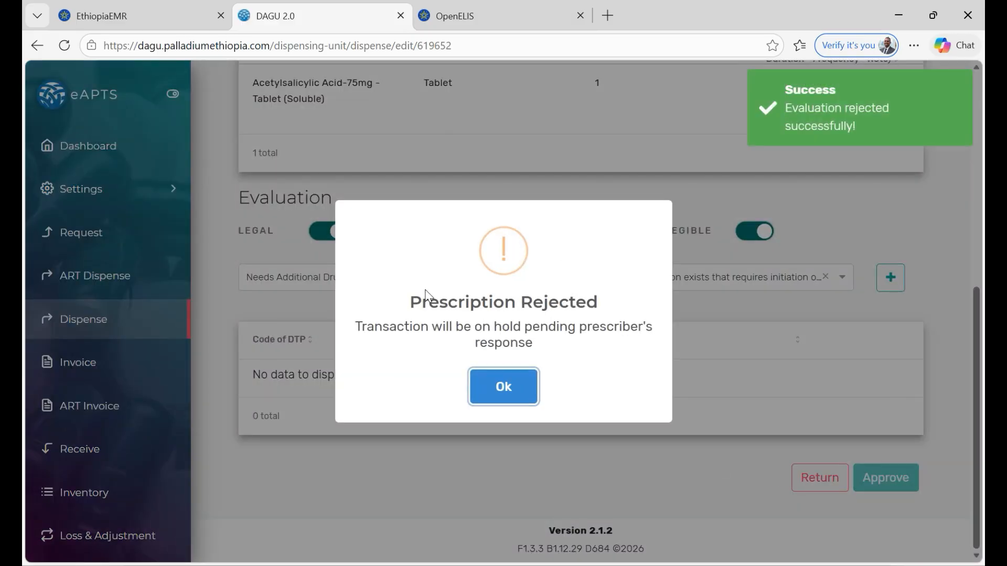
pyautogui.click(503, 406)
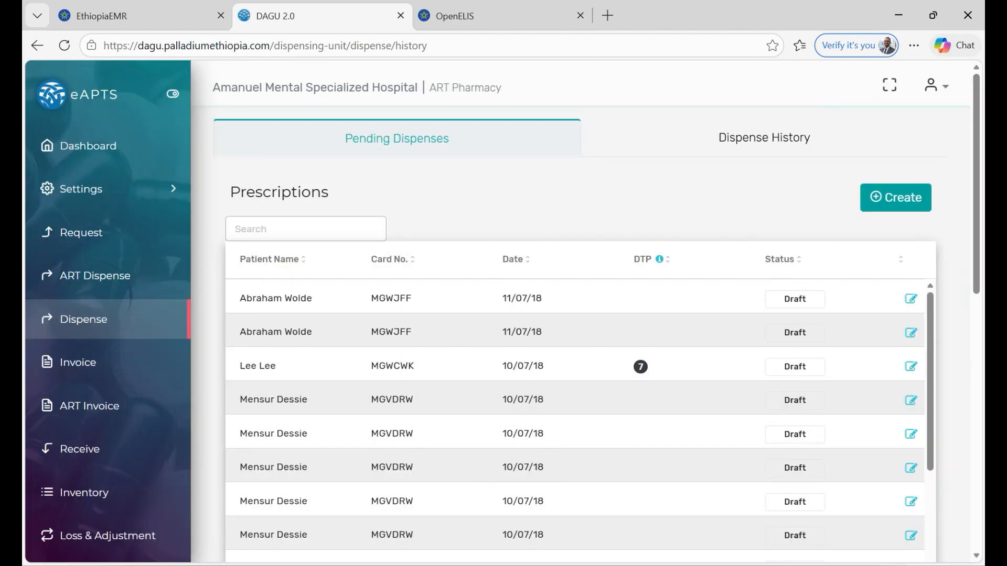
# Back in EthioEMR, filter the patient's Orders to Drug orders, then return to the patient summary
pyautogui.click(128, 3)
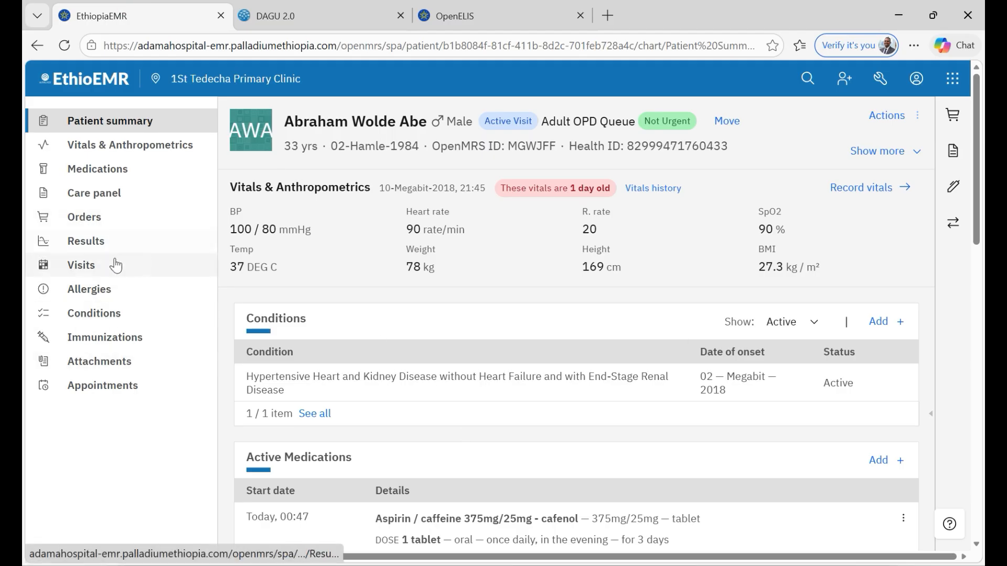
pyautogui.click(140, 220)
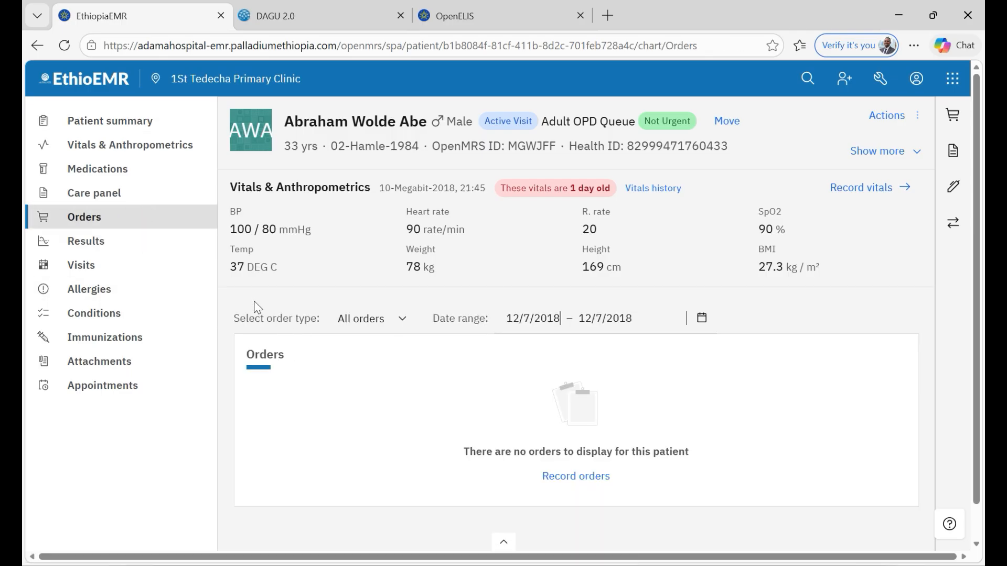
pyautogui.click(400, 327)
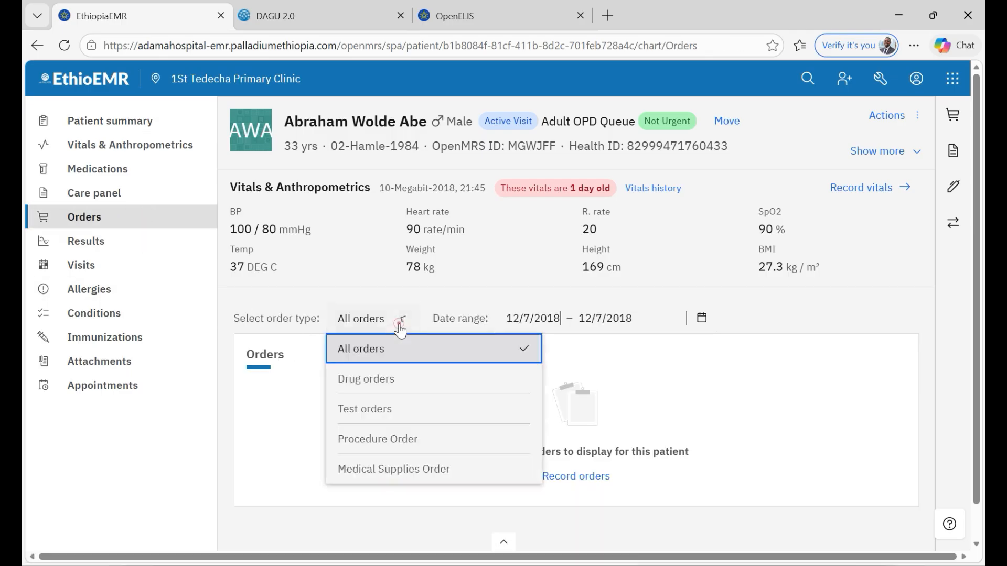
pyautogui.click(375, 382)
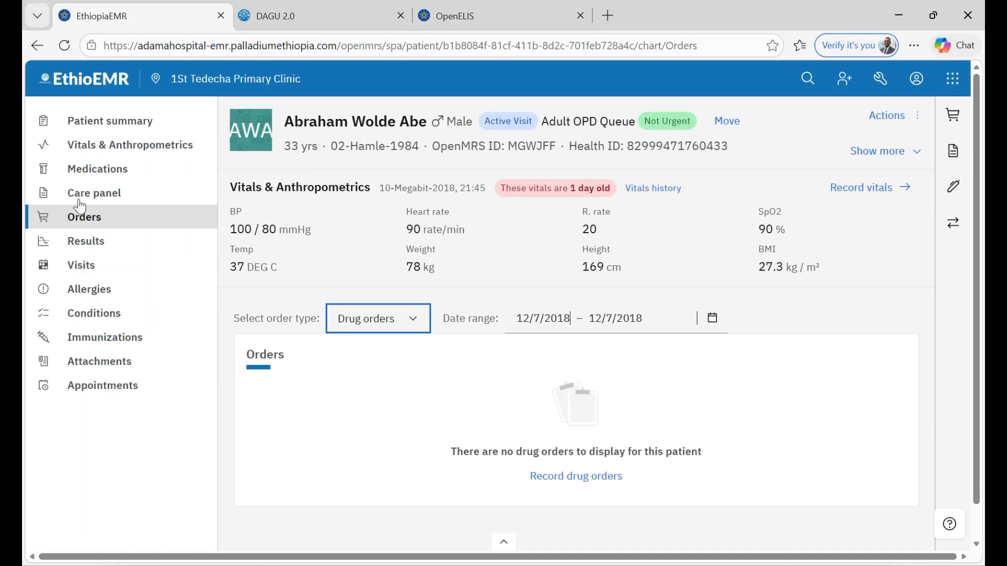
pyautogui.click(83, 218)
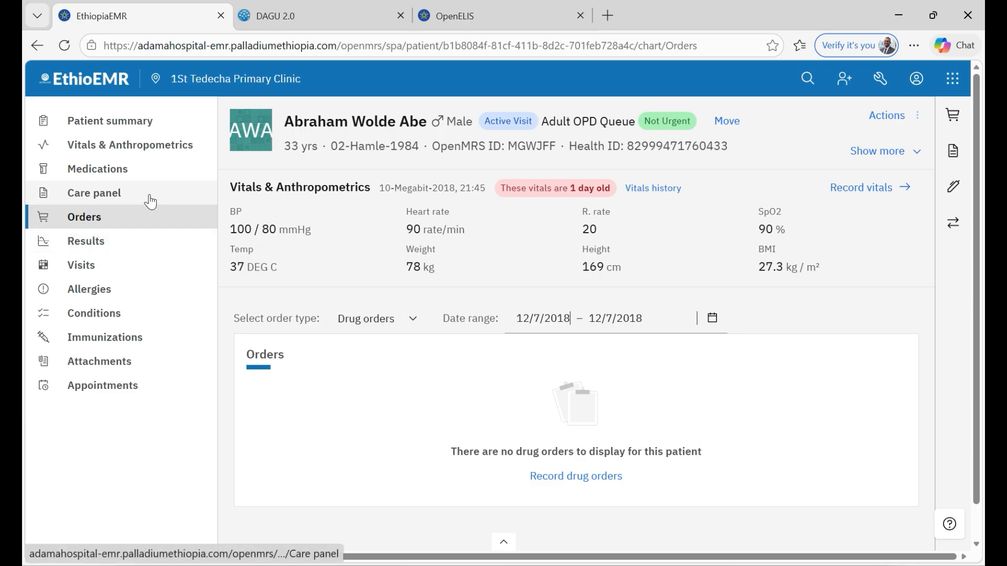
pyautogui.click(124, 124)
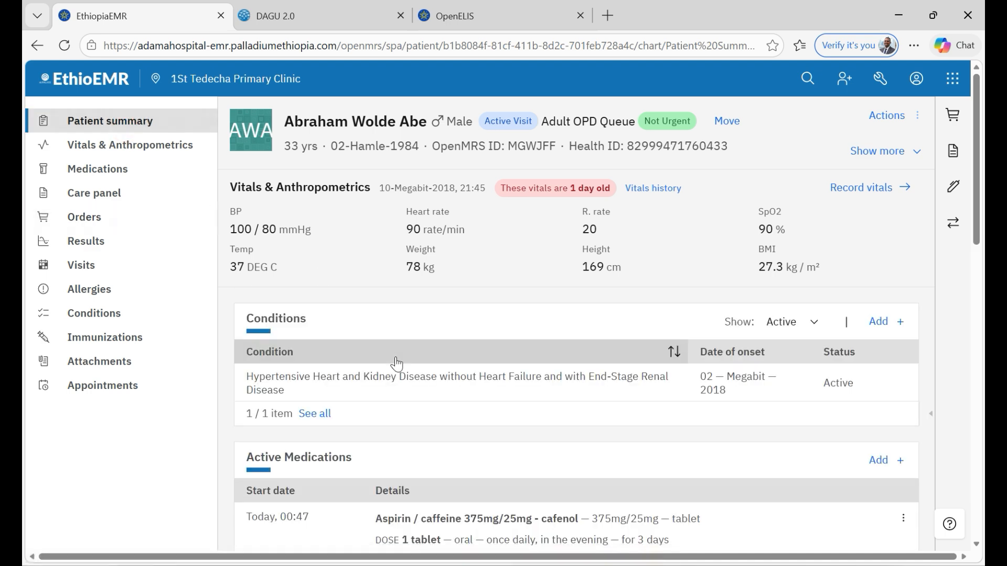
# Scroll through the patient summary past Active Medications, then back up to the banner and vitals
pyautogui.scroll(-2, 396, 363)
pyautogui.scroll(-2, 396, 362)
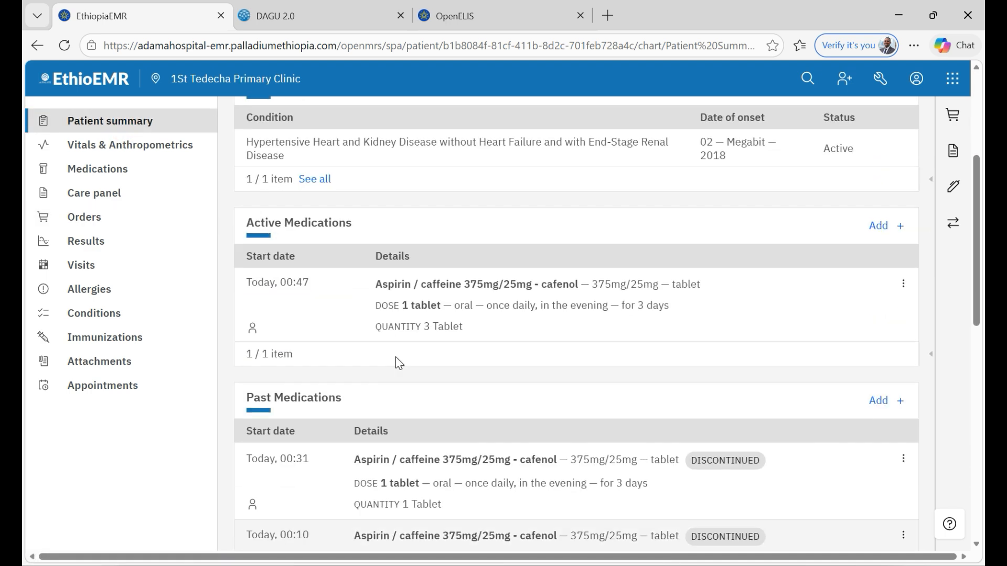
pyautogui.scroll(-3, 396, 362)
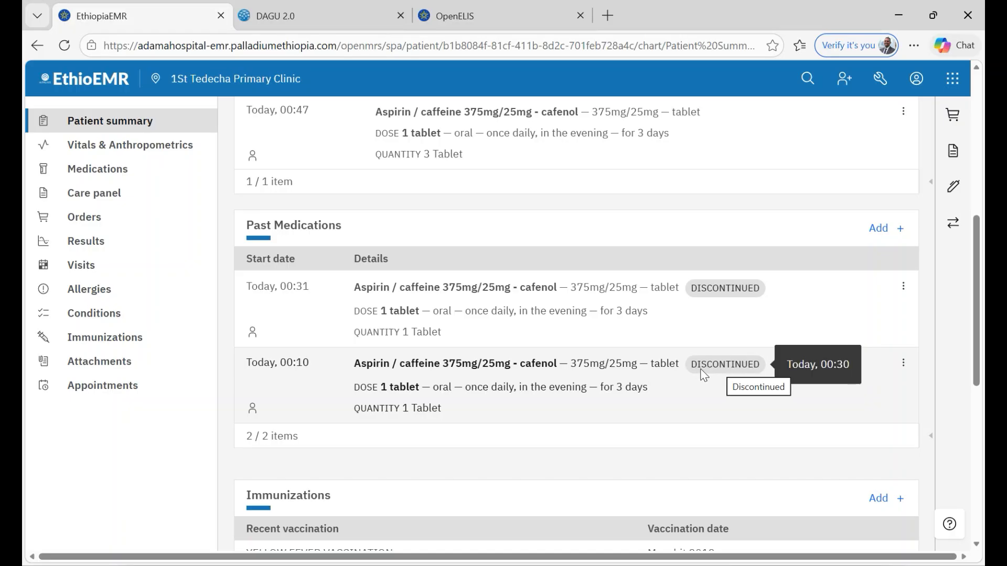
pyautogui.scroll(-1, 704, 375)
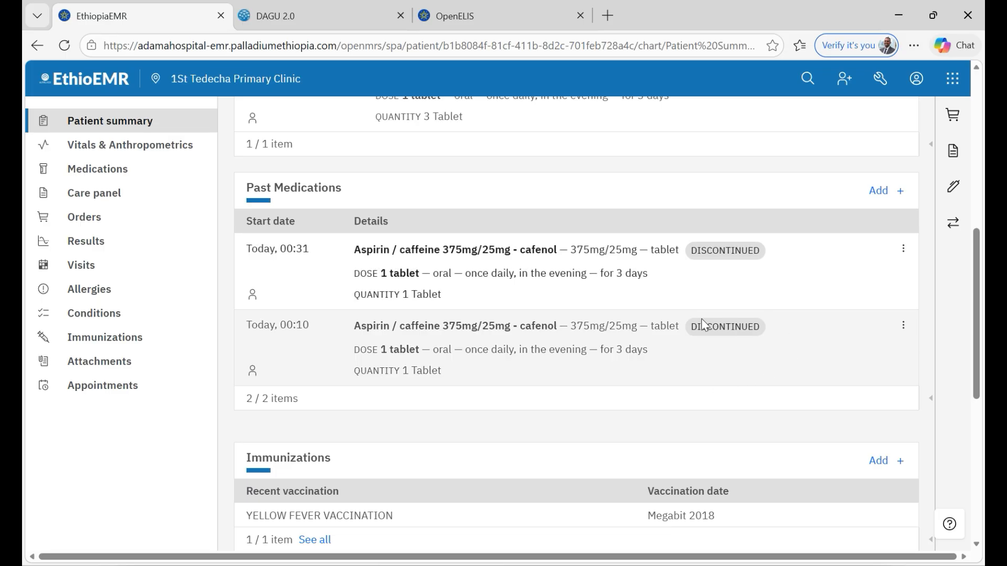
pyautogui.moveTo(726, 326)
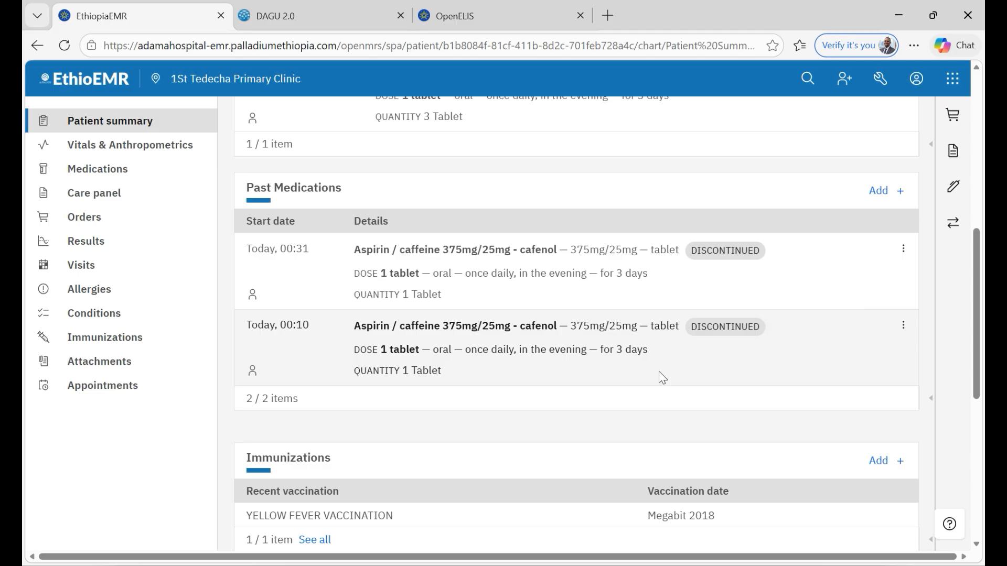
pyautogui.scroll(5, 659, 373)
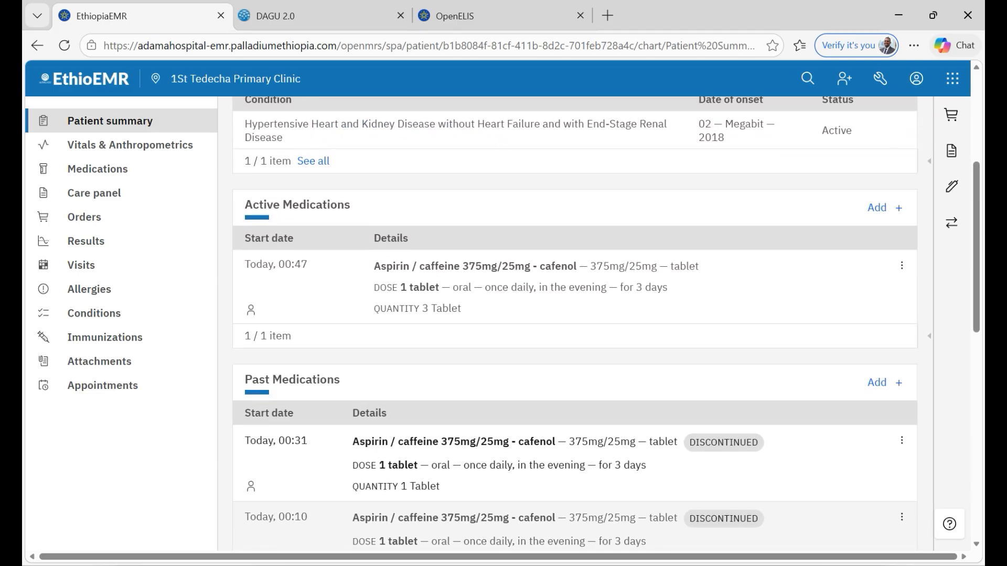
pyautogui.scroll(-3, 576, 324)
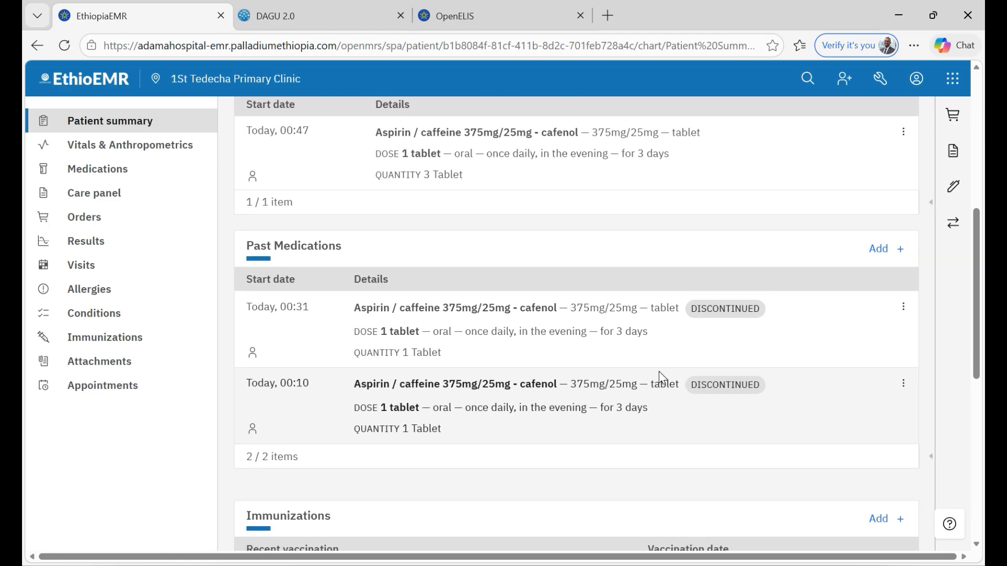
pyautogui.scroll(1, 659, 377)
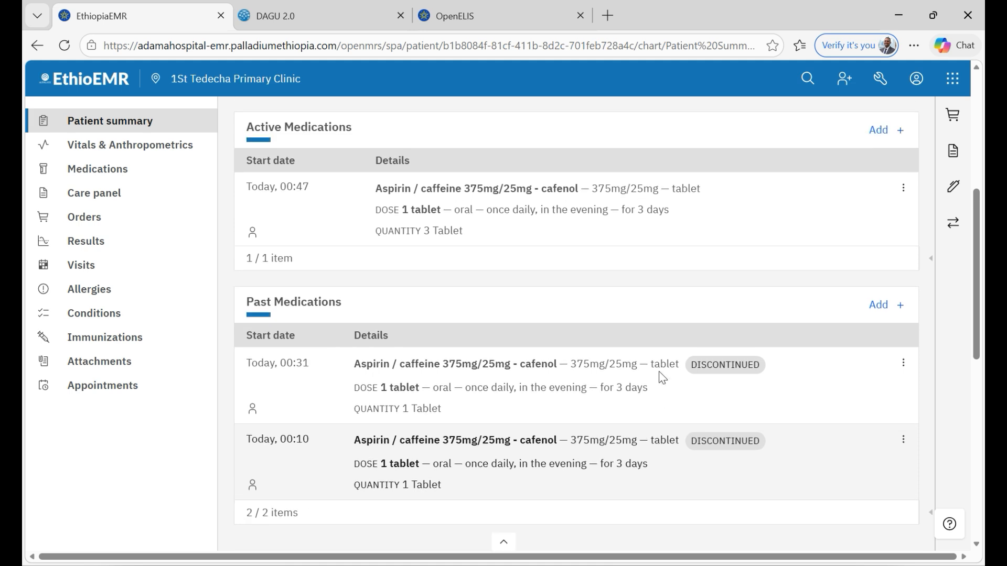
pyautogui.scroll(2, 662, 378)
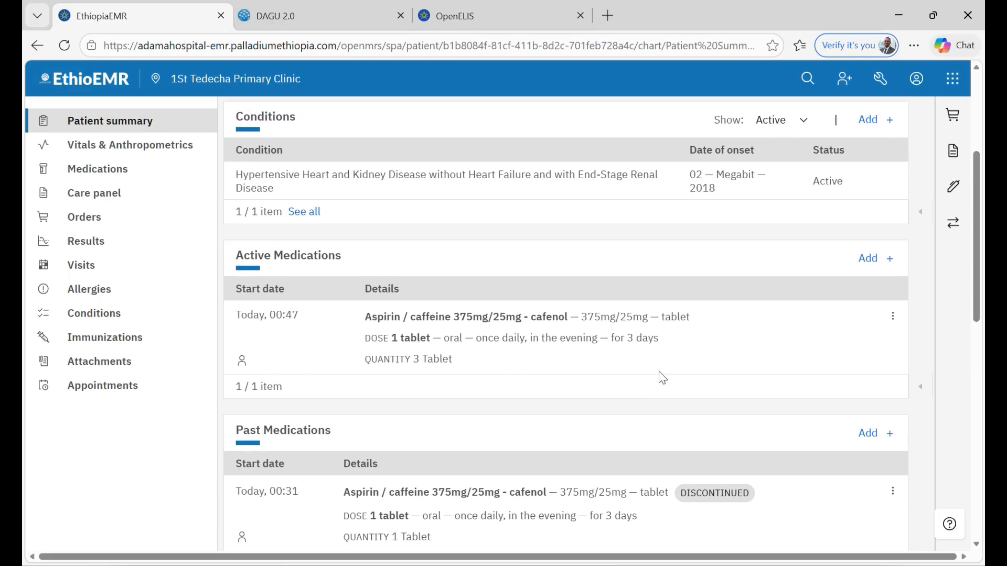
pyautogui.scroll(4, 662, 378)
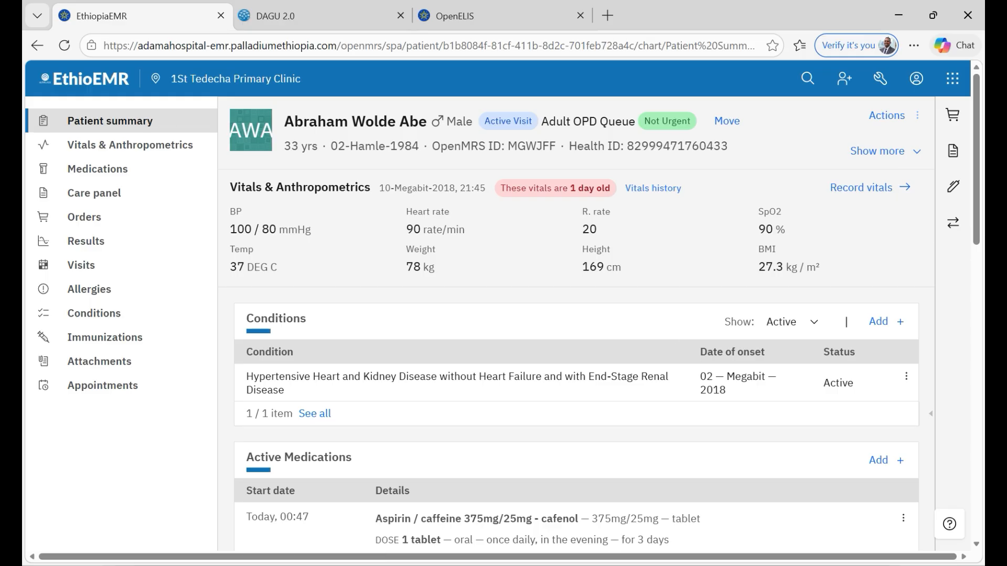
# Start a lab order from the order basket and search 'wbc' to open the White blood cells form
pyautogui.click(956, 115)
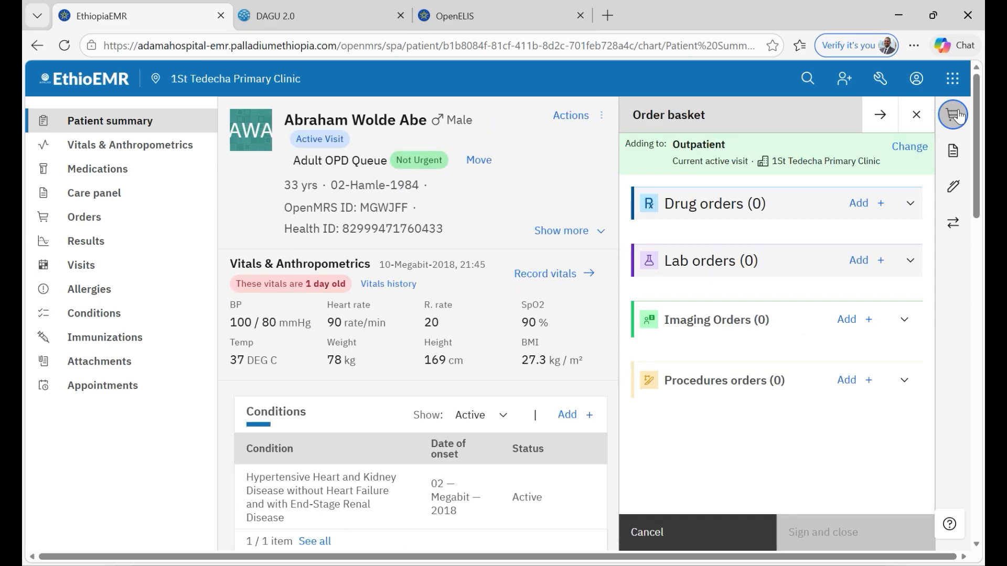
pyautogui.click(873, 265)
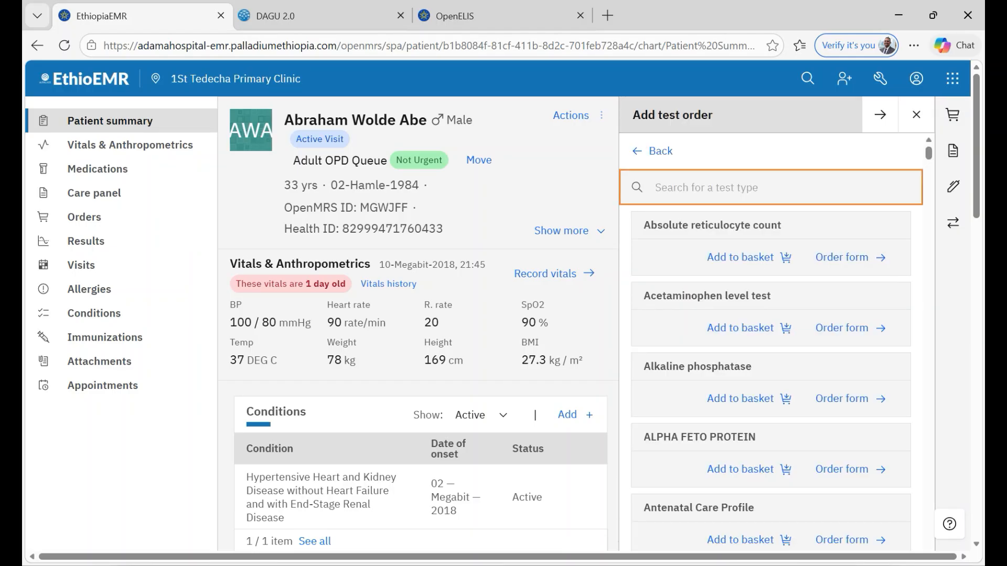
pyautogui.scroll(-15, 672, 369)
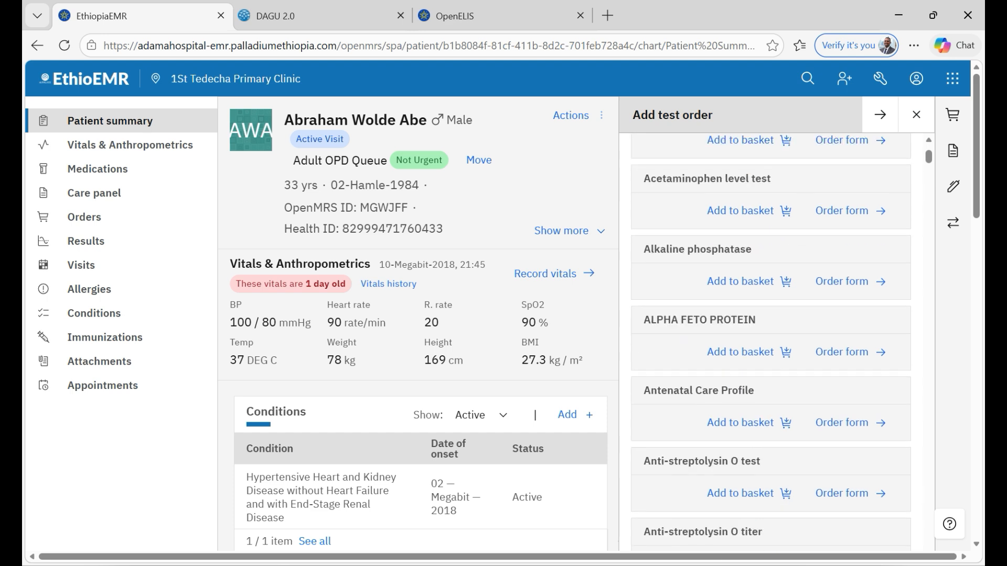
pyautogui.scroll(-16, 673, 369)
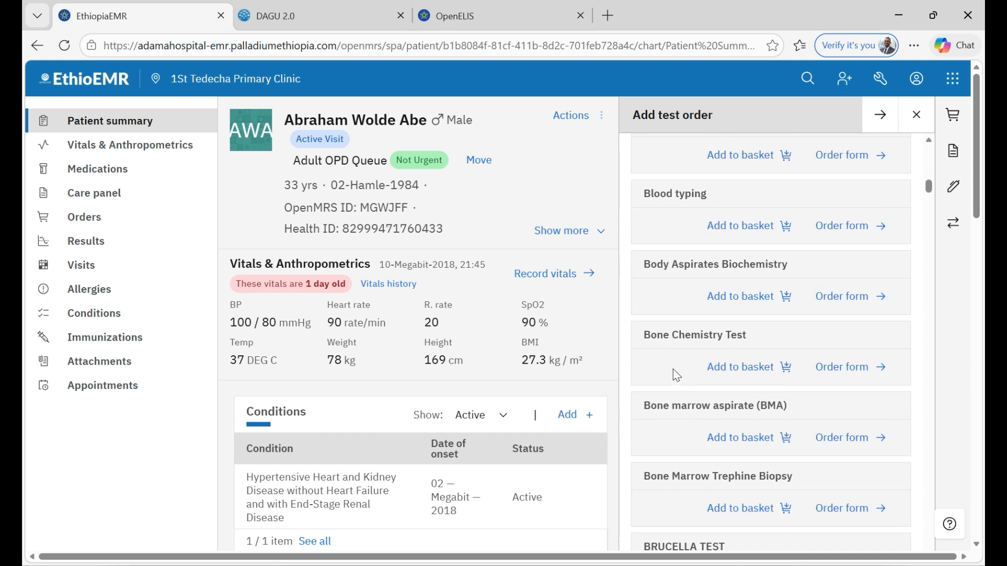
pyautogui.scroll(-12, 672, 370)
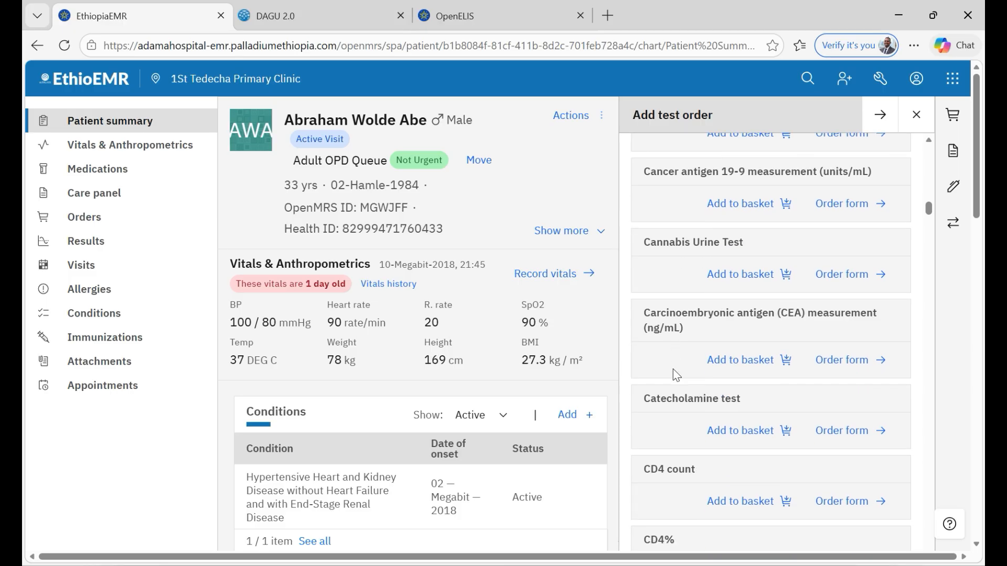
pyautogui.scroll(-5, 672, 369)
pyautogui.scroll(20, 672, 369)
pyautogui.scroll(12, 672, 369)
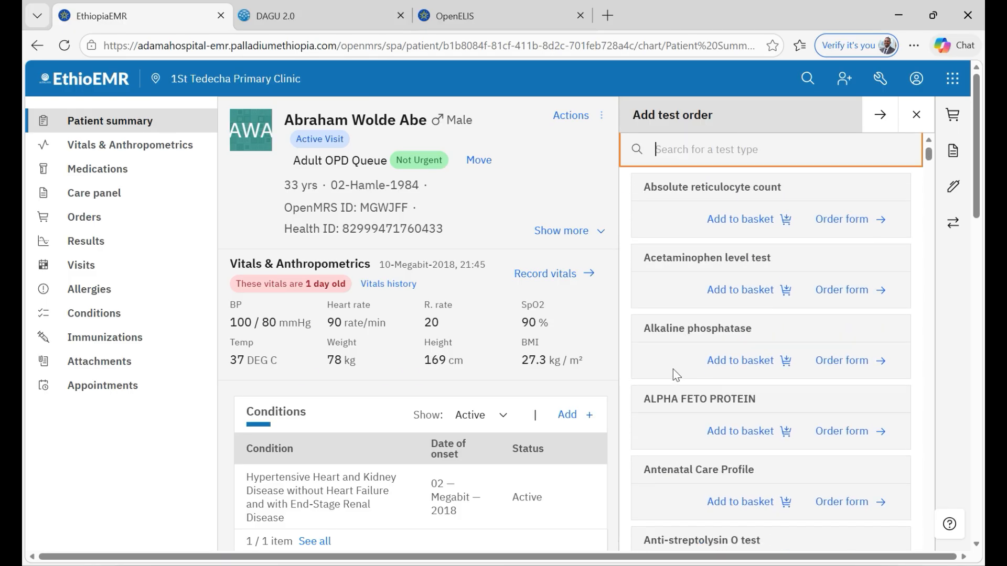
pyautogui.write('wbc')
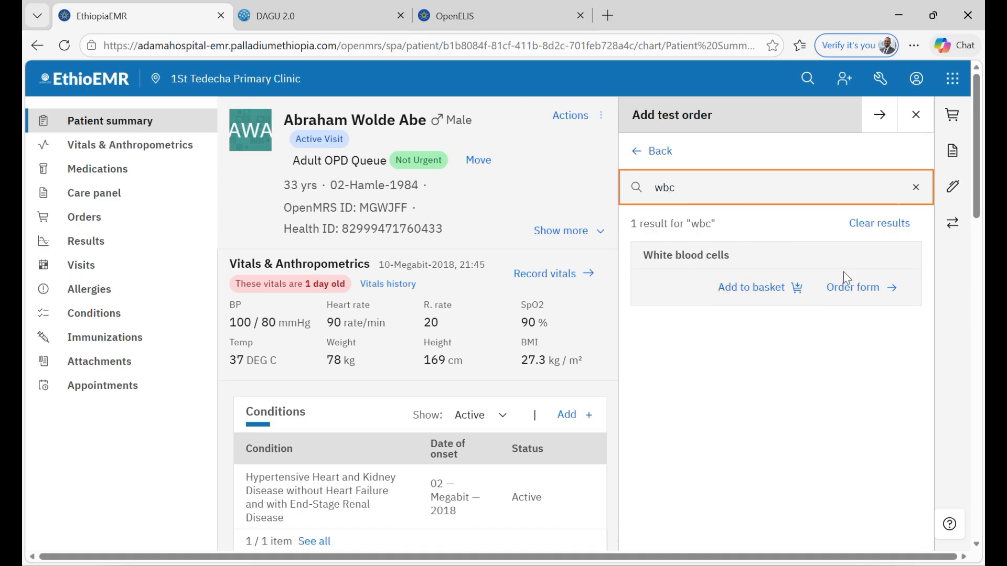
pyautogui.click(868, 294)
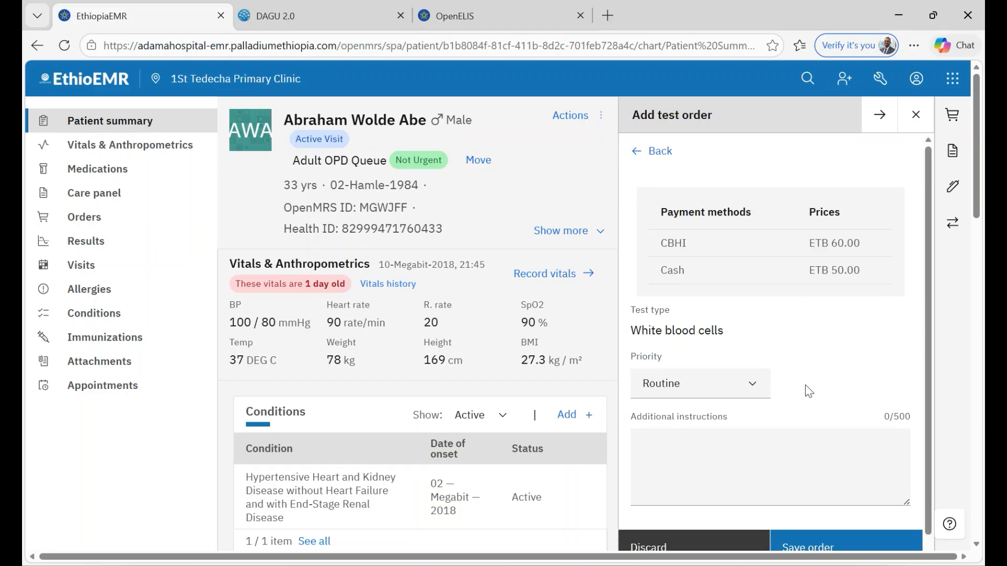
# Keep Routine priority, save the White blood cells order, and sign and close
pyautogui.scroll(-1, 810, 391)
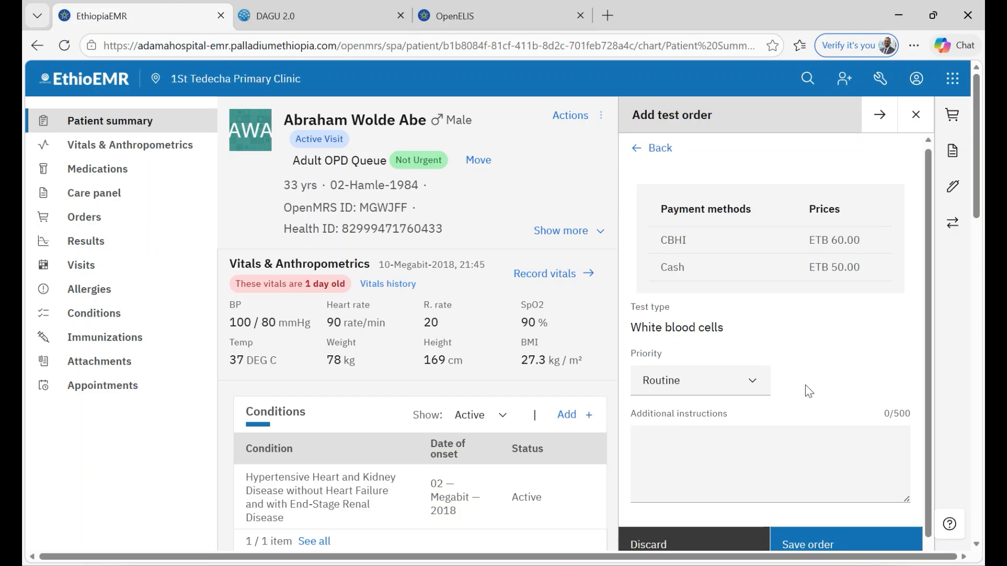
pyautogui.scroll(1, 809, 392)
pyautogui.scroll(-1, 809, 392)
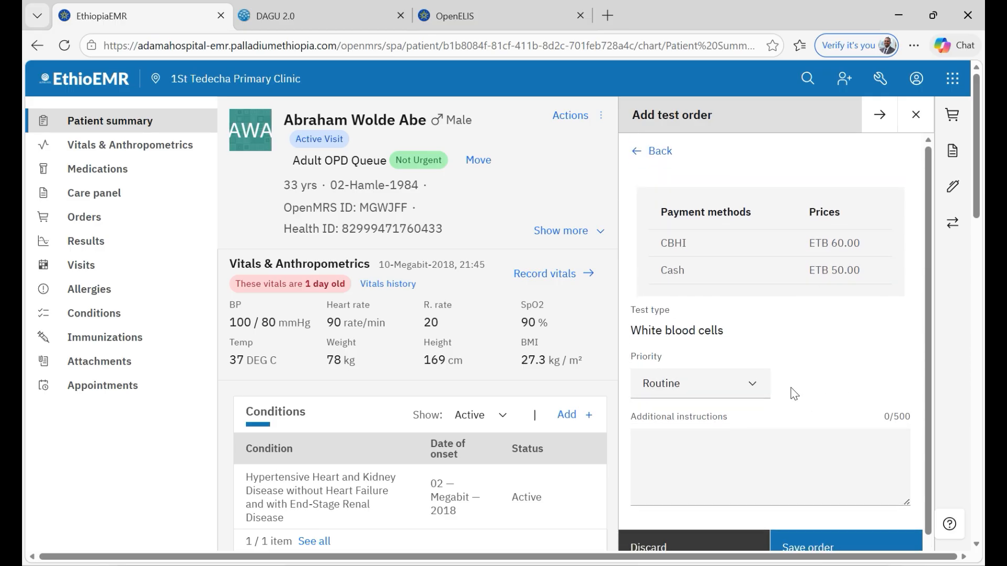
pyautogui.click(752, 391)
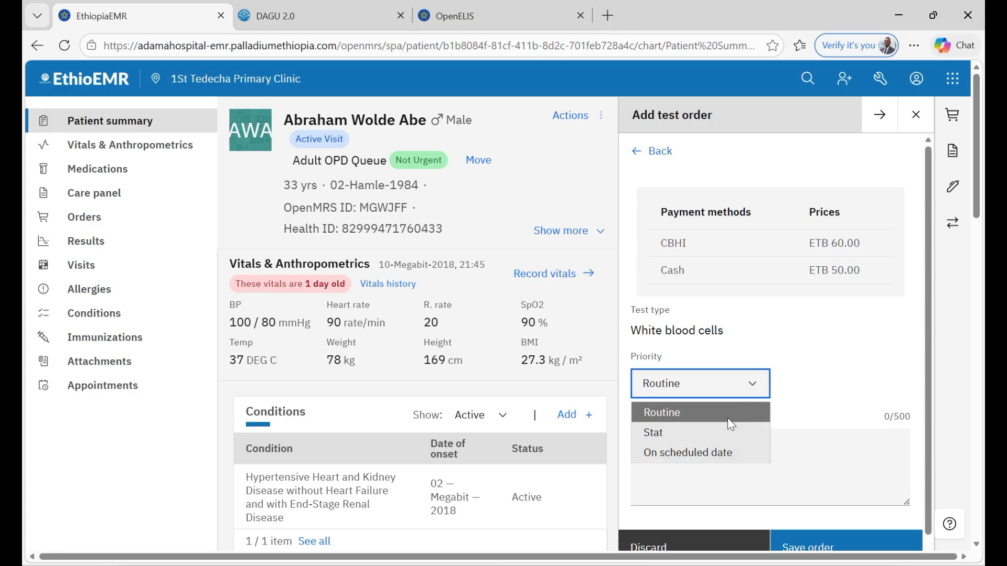
pyautogui.click(845, 385)
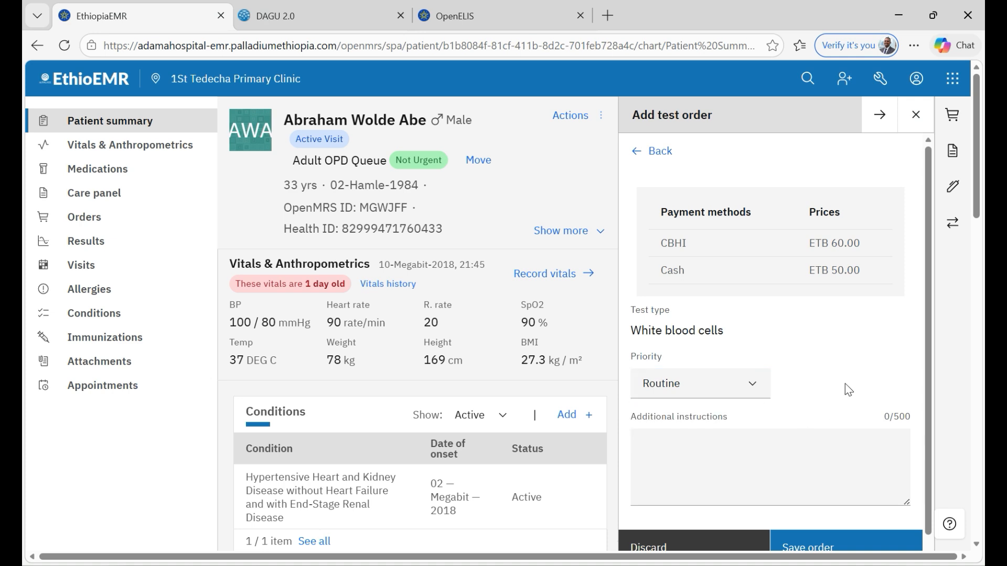
pyautogui.scroll(-1, 845, 383)
pyautogui.click(770, 451)
pyautogui.scroll(-1, 418, 324)
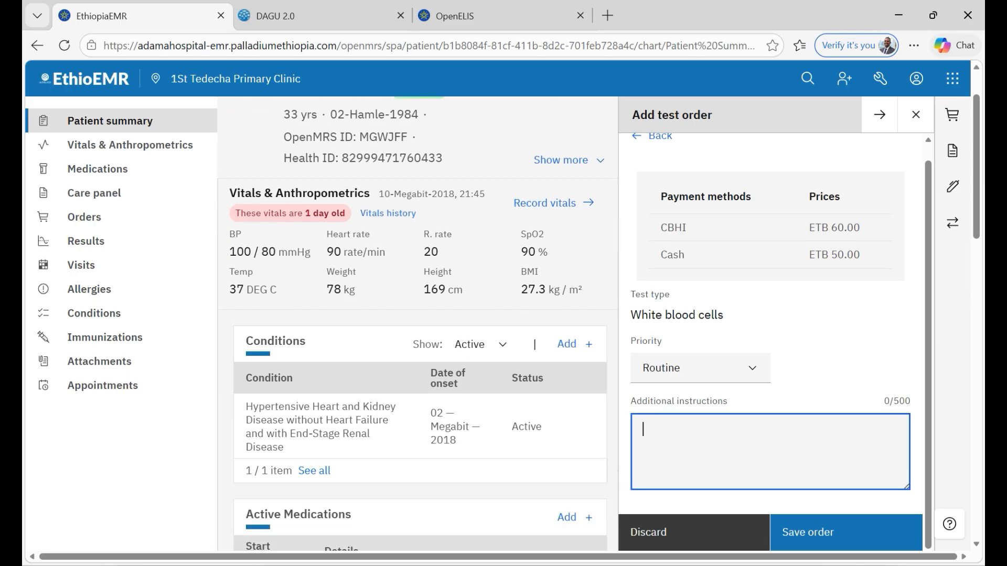
pyautogui.click(828, 536)
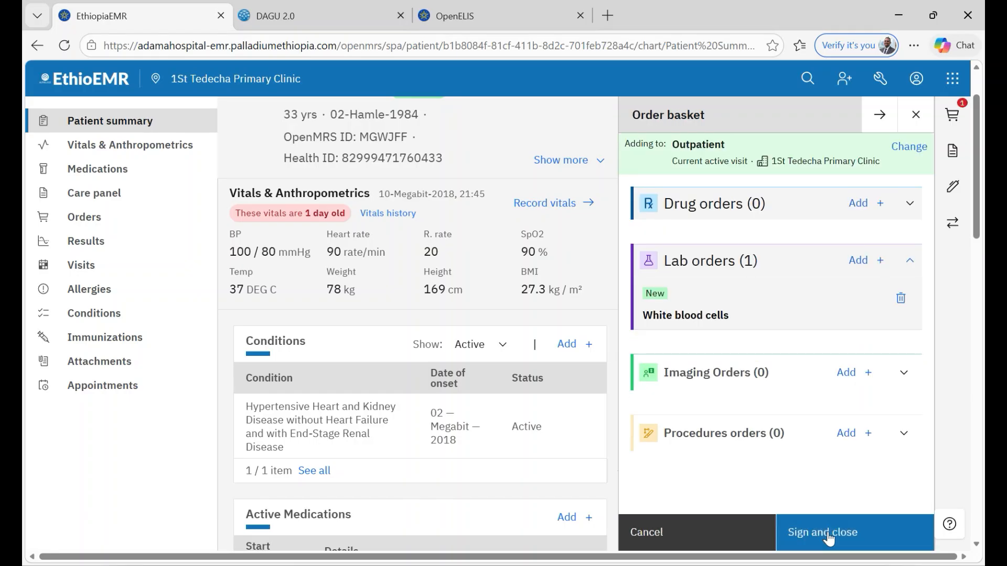
pyautogui.click(827, 536)
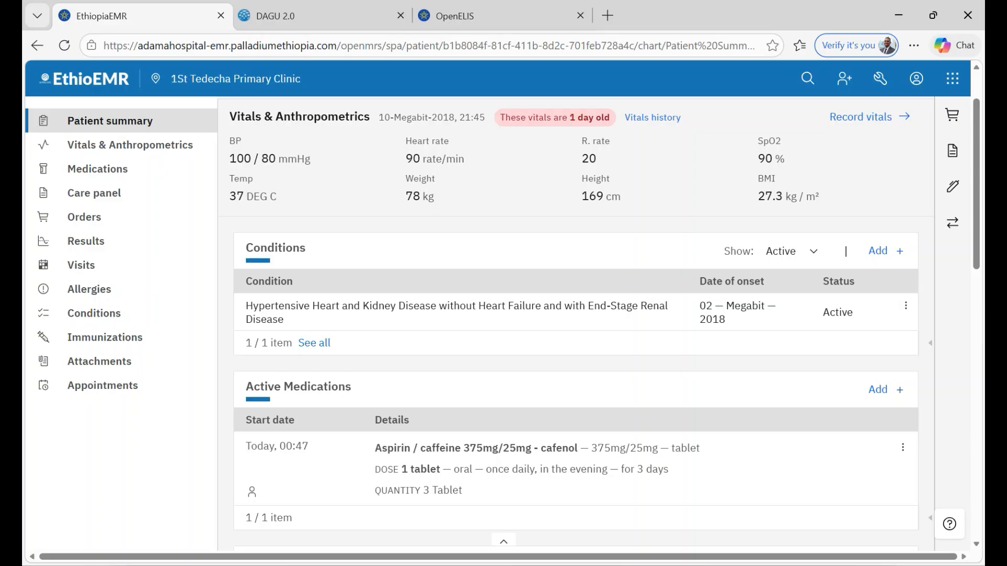
# In OpenELIS, search Incoming Orders with start date 03/21/2026
pyautogui.click(496, 7)
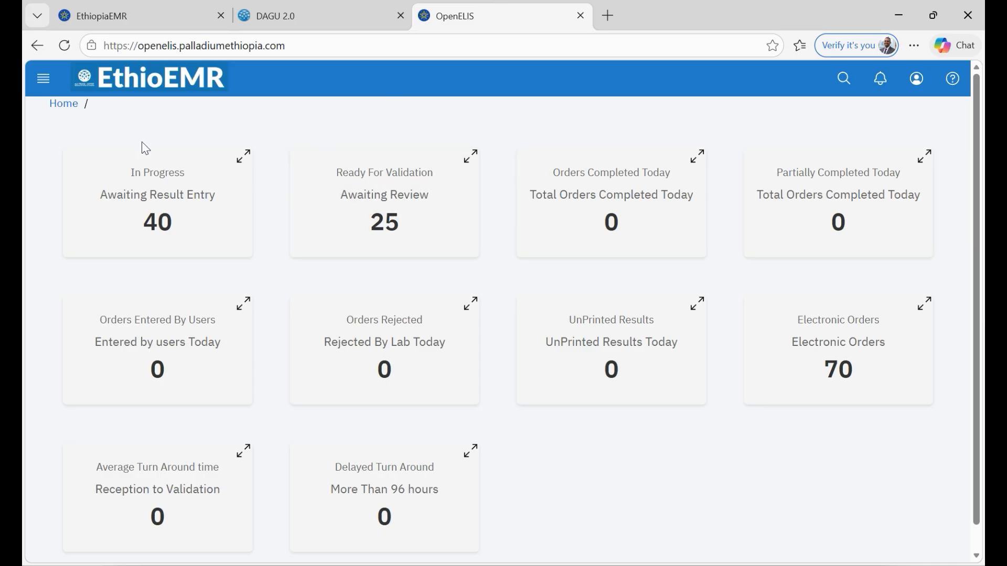
pyautogui.click(41, 82)
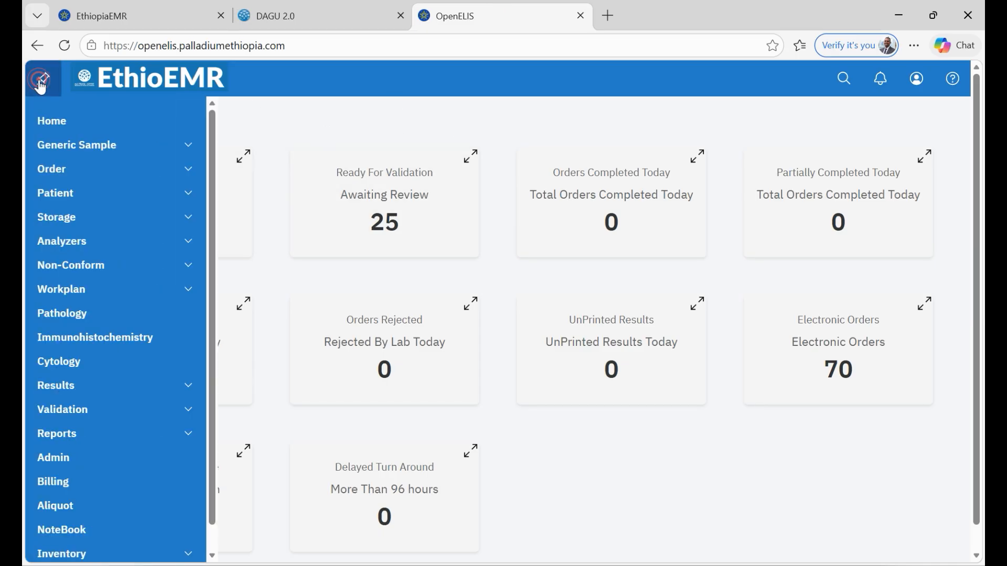
pyautogui.click(67, 171)
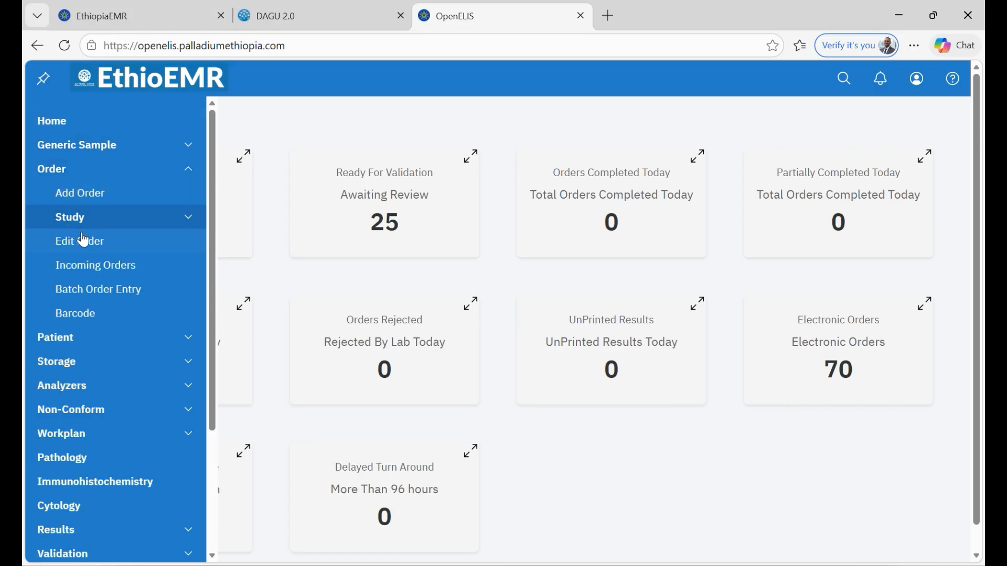
pyautogui.click(102, 267)
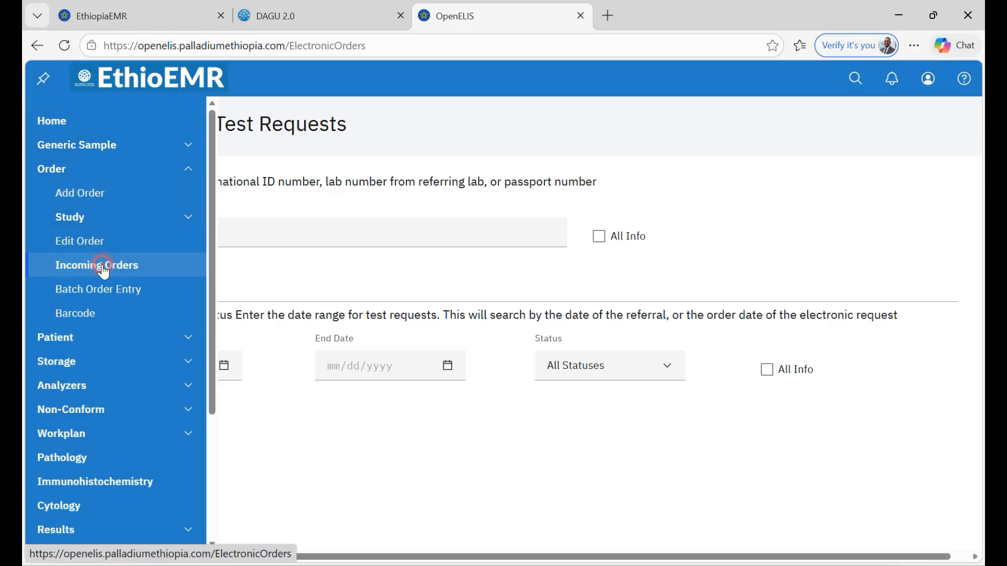
pyautogui.click(279, 273)
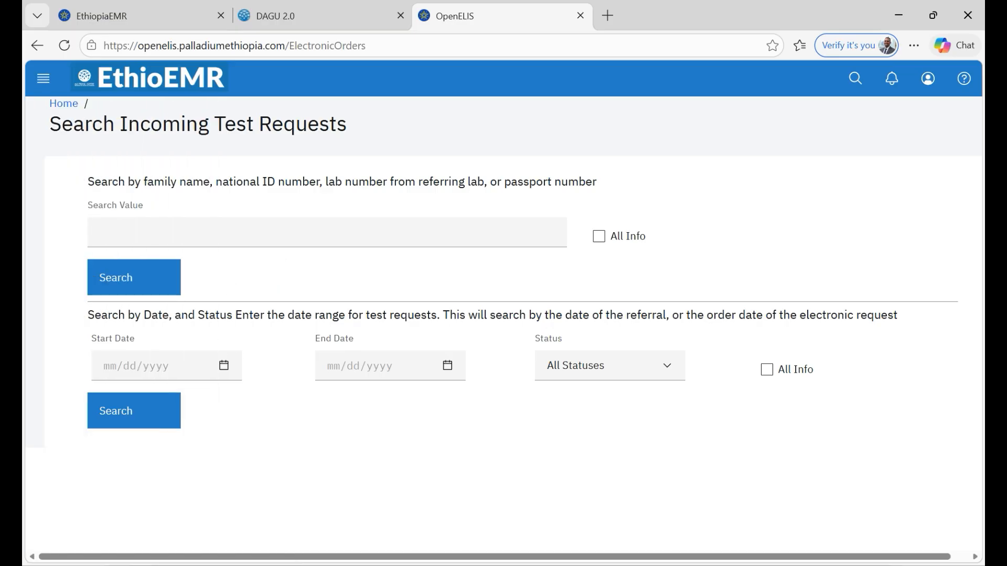
pyautogui.click(224, 365)
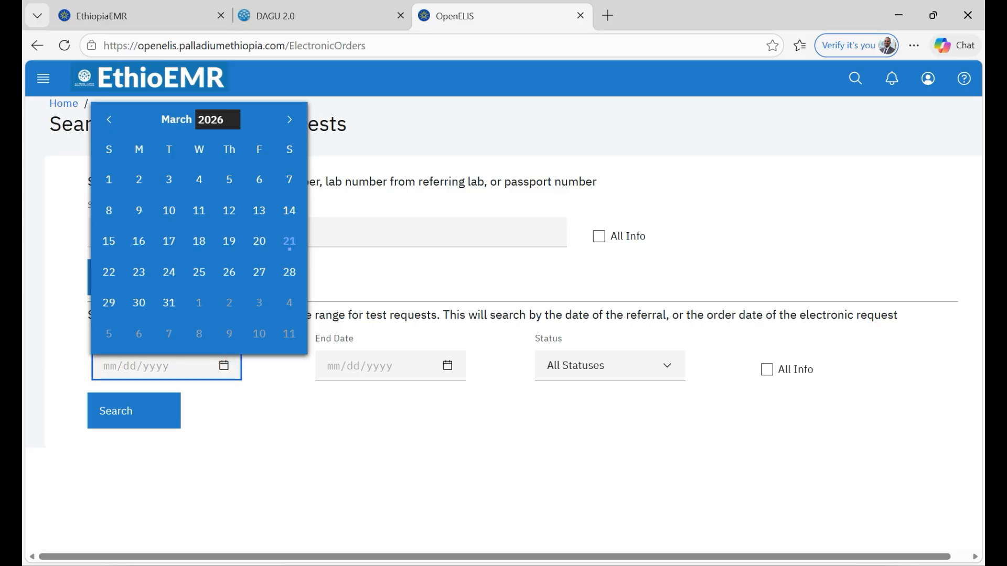
pyautogui.click(290, 241)
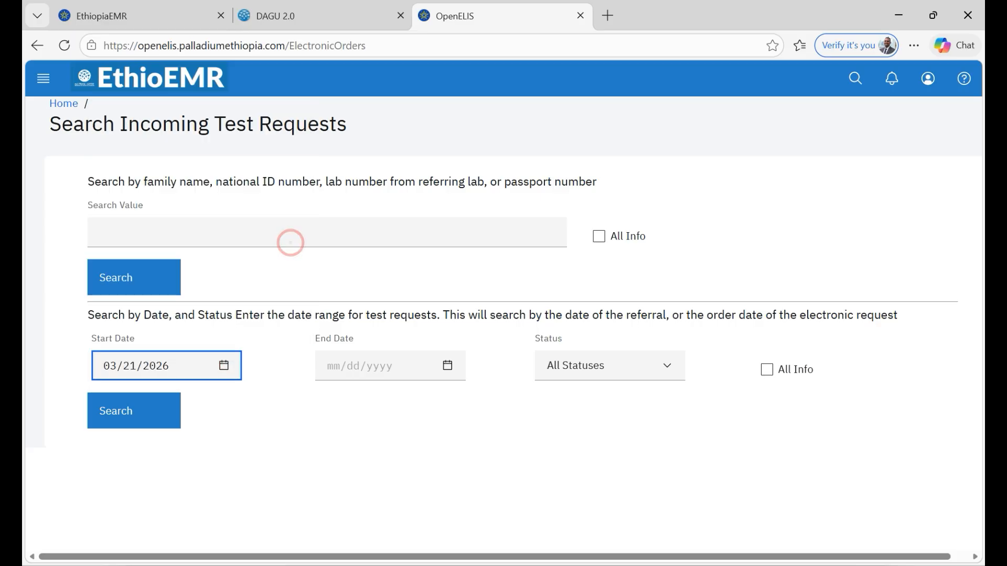
pyautogui.click(129, 411)
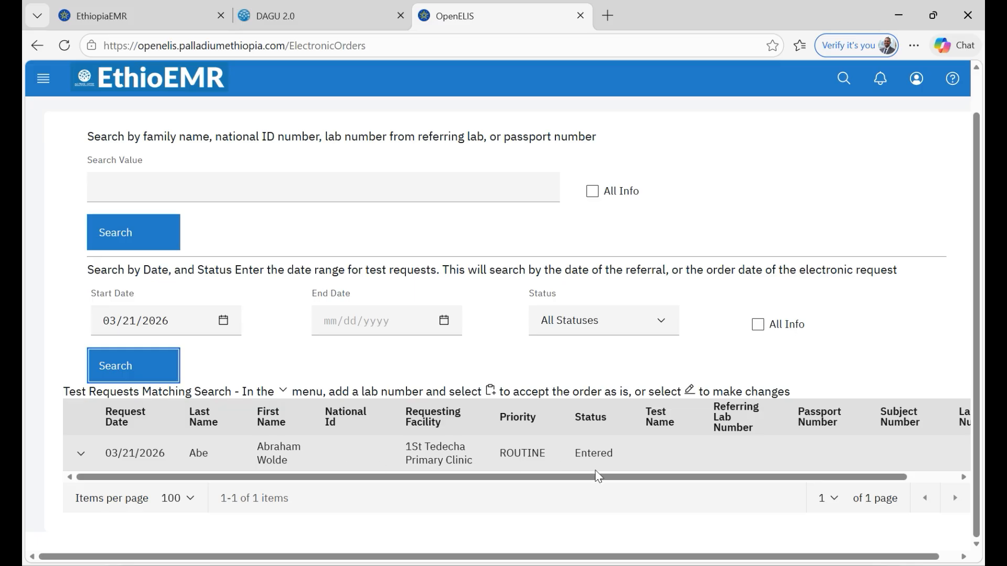
# Expand the 1St Tedecha Primary Clinic request and generate its lab number
pyautogui.hscroll(3, 489, 454)
pyautogui.hscroll(-4, 489, 453)
pyautogui.click(81, 454)
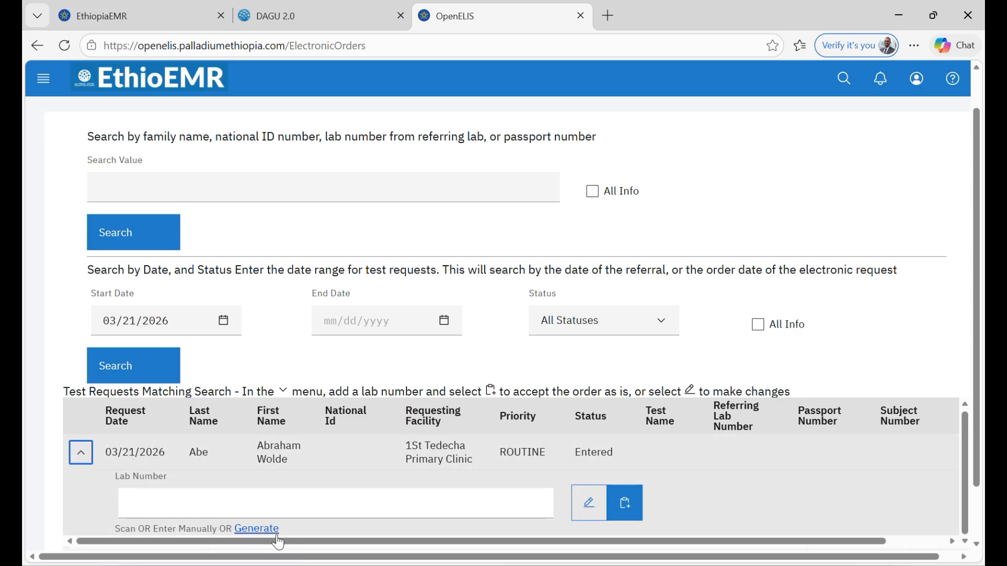
pyautogui.click(256, 529)
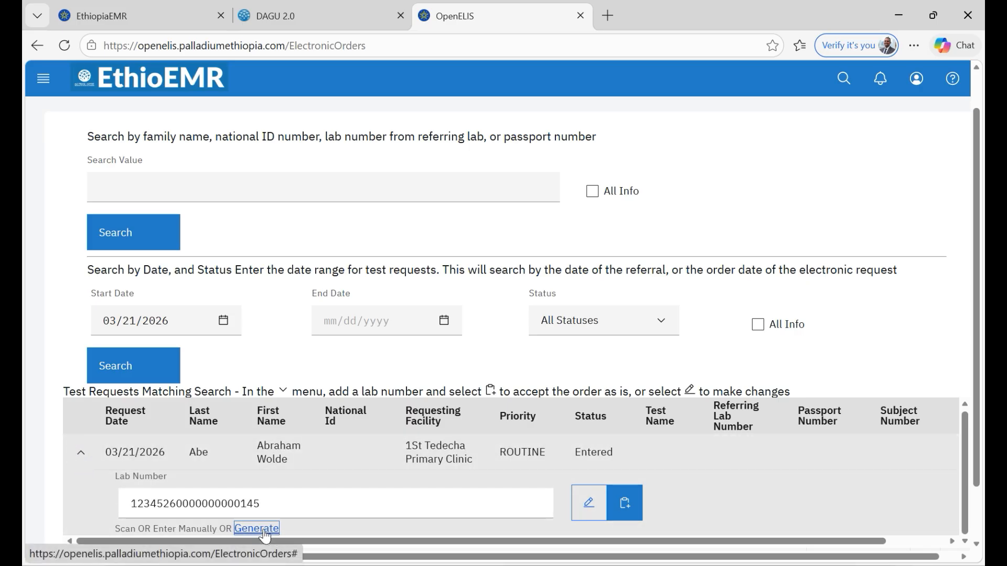
# Accept the lab request as an order and proceed to program selection
pyautogui.click(626, 505)
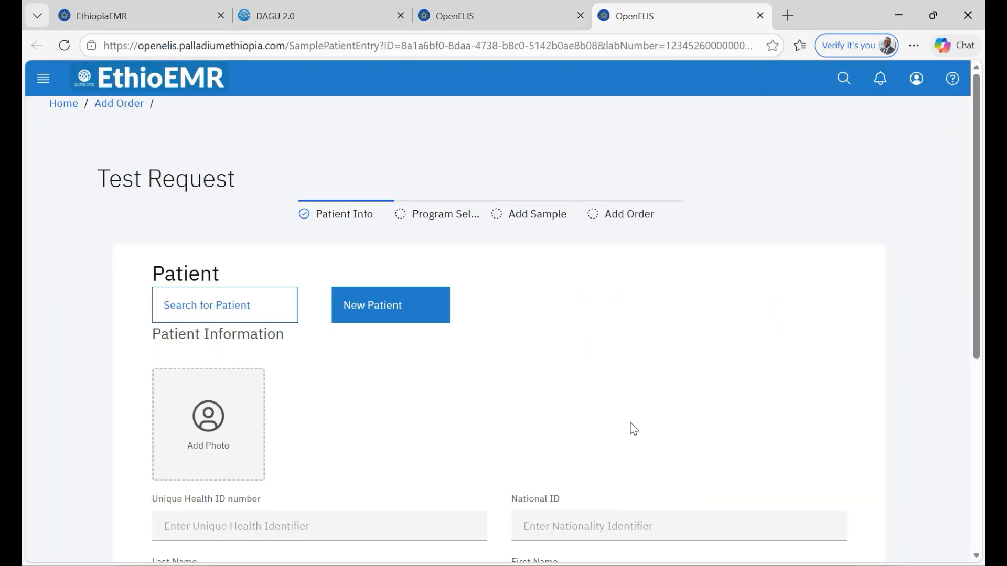
pyautogui.scroll(-2, 634, 429)
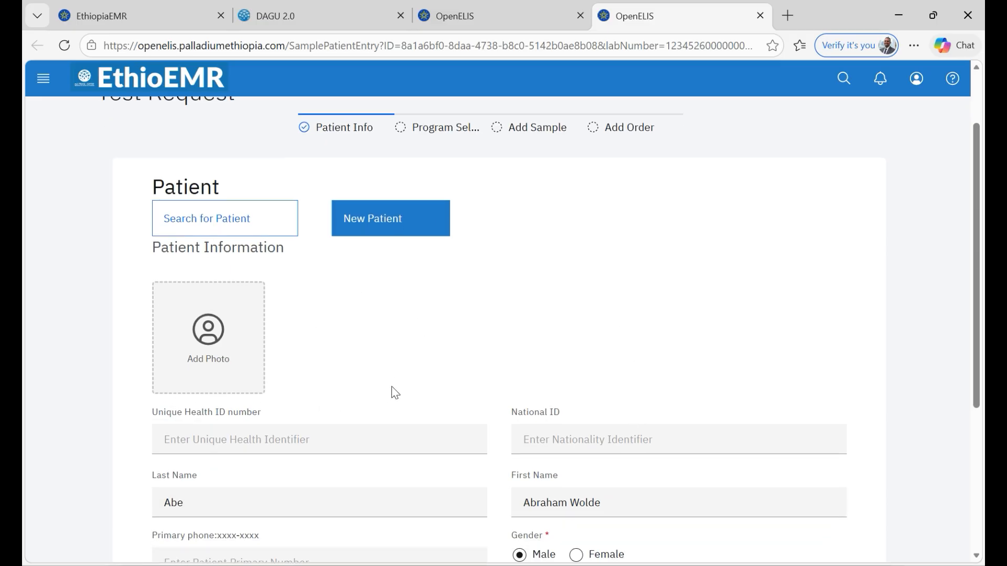
pyautogui.scroll(-3, 395, 393)
pyautogui.scroll(-1, 395, 393)
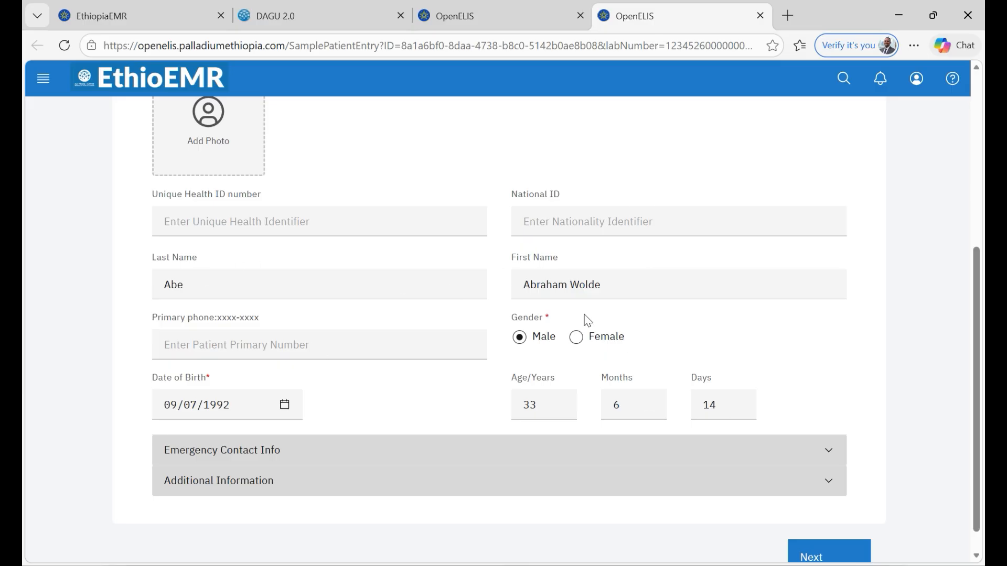
pyautogui.scroll(-1, 587, 321)
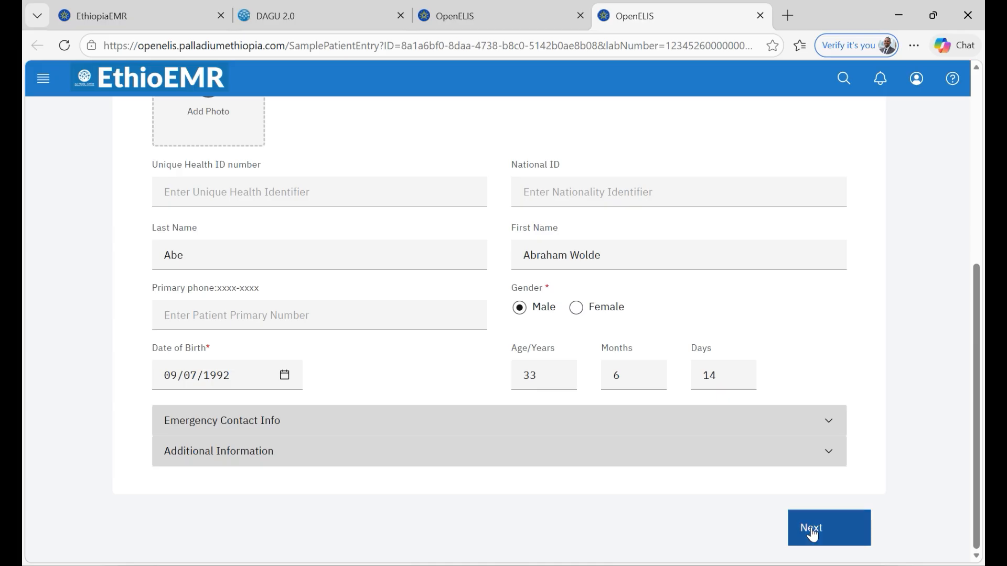
pyautogui.click(812, 534)
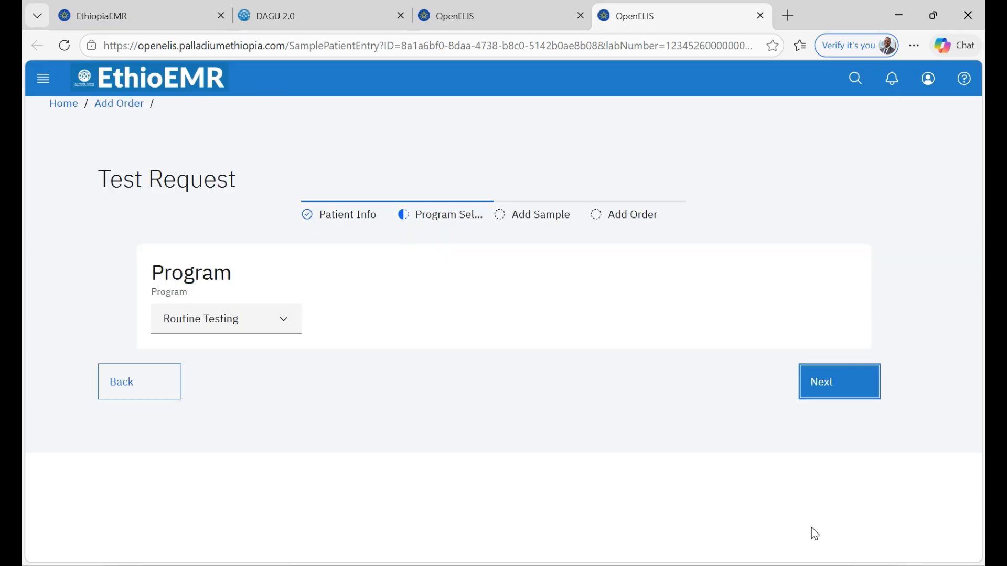
# Keep Routine Testing as the program and advance to the Add Sample step
pyautogui.click(275, 321)
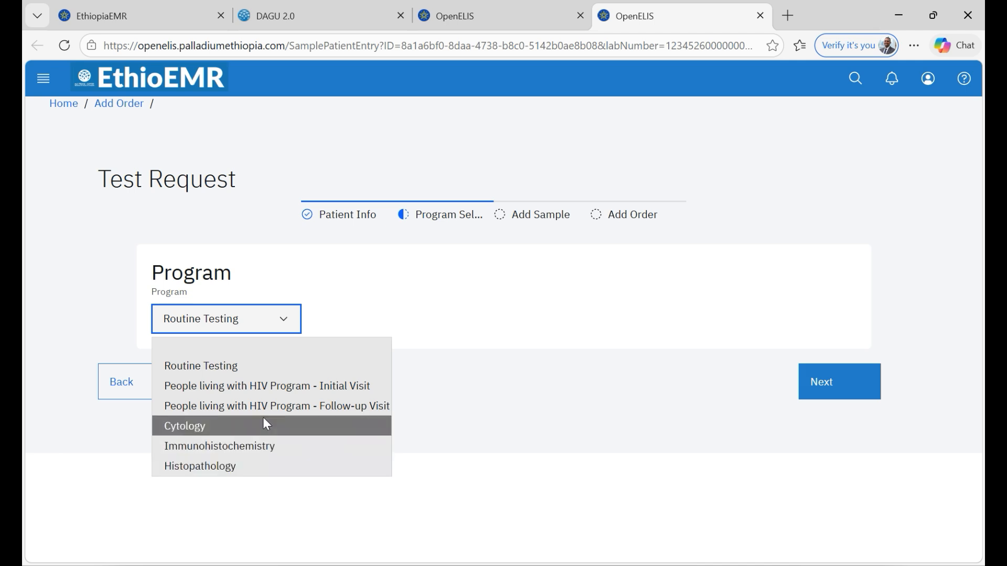
pyautogui.click(241, 367)
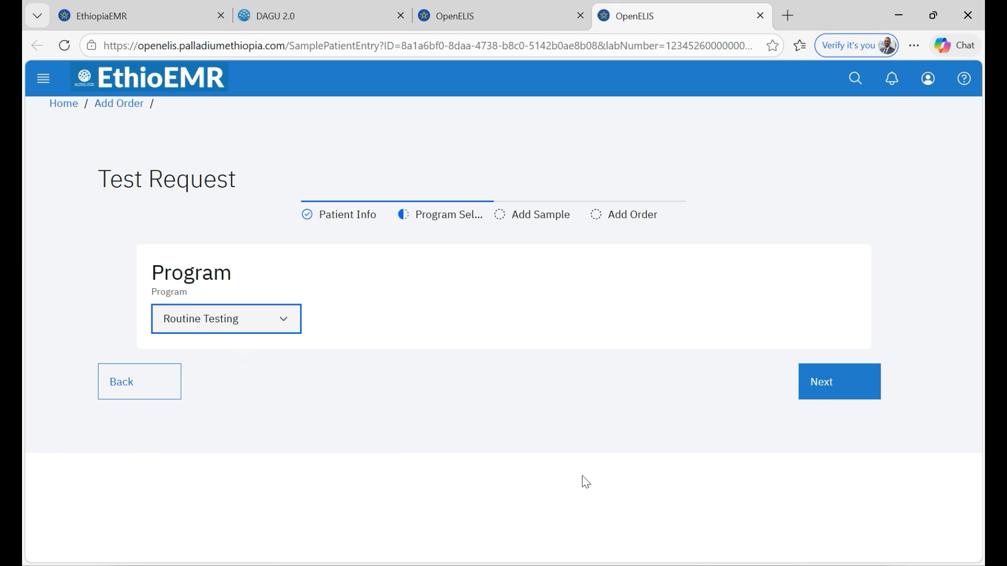
pyautogui.click(838, 390)
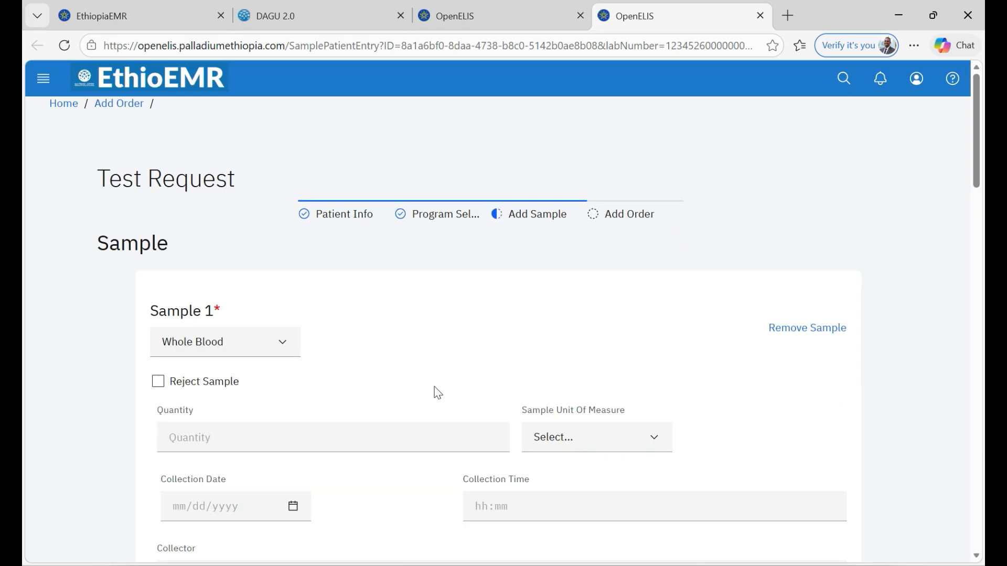
# Set the whole blood sample quantity to 1 with unit u/L
pyautogui.scroll(-1, 435, 387)
pyautogui.scroll(-2, 434, 388)
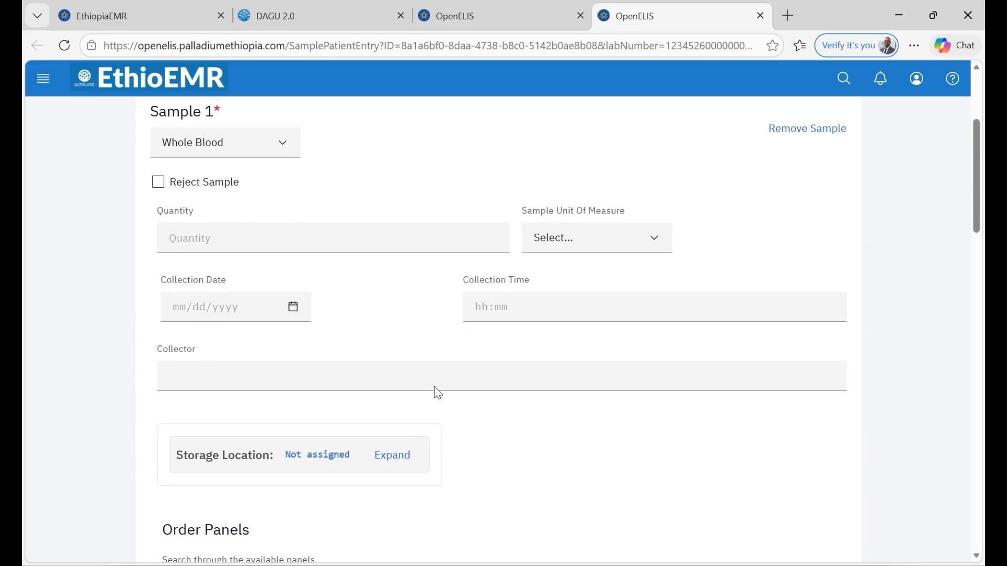
pyautogui.scroll(2, 438, 393)
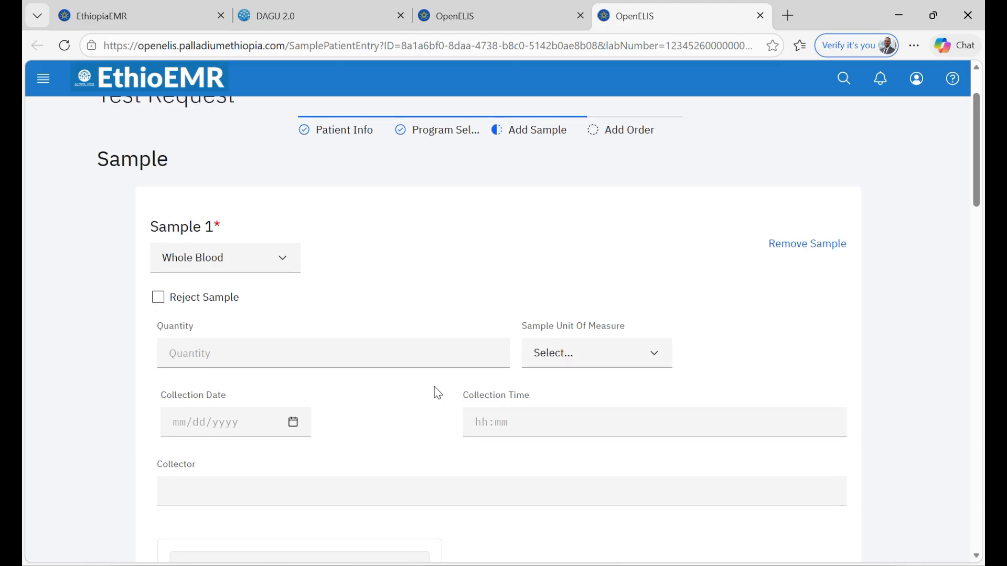
pyautogui.click(421, 347)
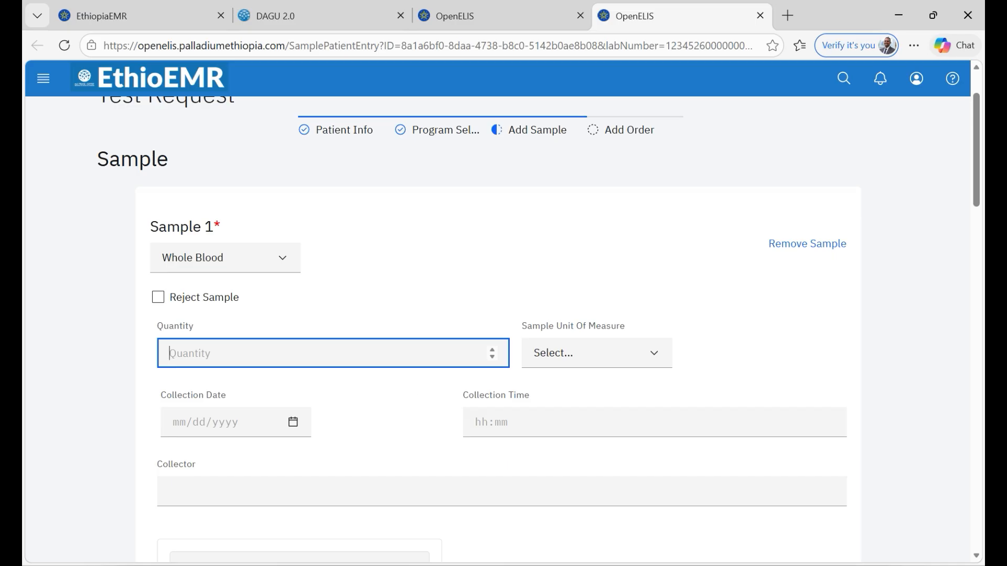
pyautogui.click(466, 359)
pyautogui.write('1')
pyautogui.click(546, 355)
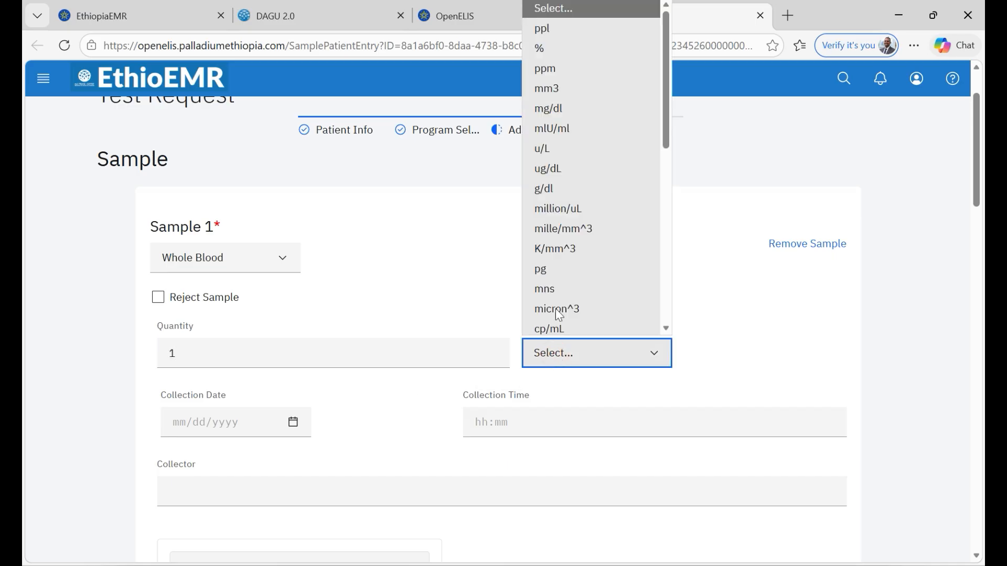
pyautogui.click(566, 152)
pyautogui.click(402, 434)
# Set collection date 03/21/2026, time 10:00, and enter the collector's name
pyautogui.click(225, 422)
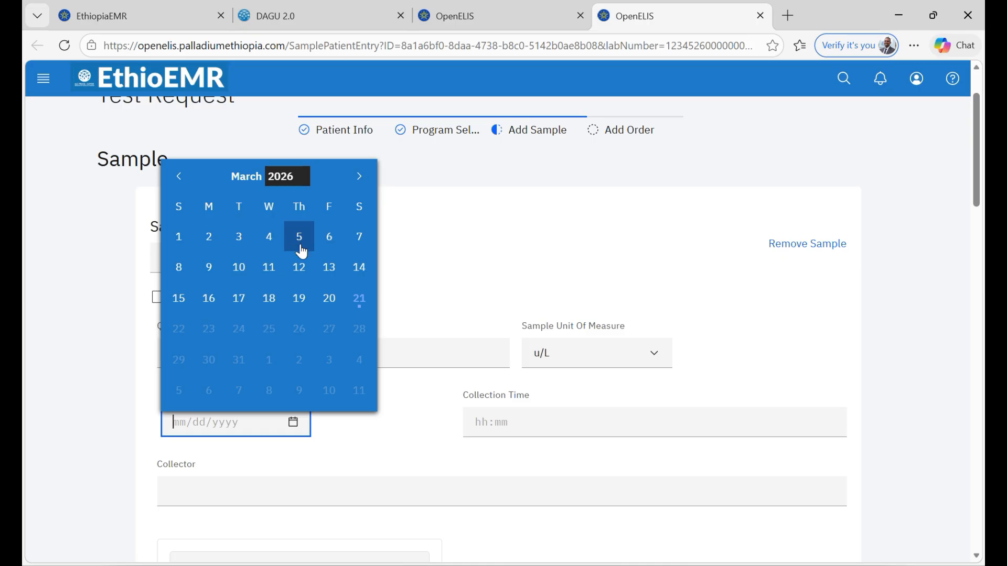
pyautogui.click(360, 299)
pyautogui.click(535, 422)
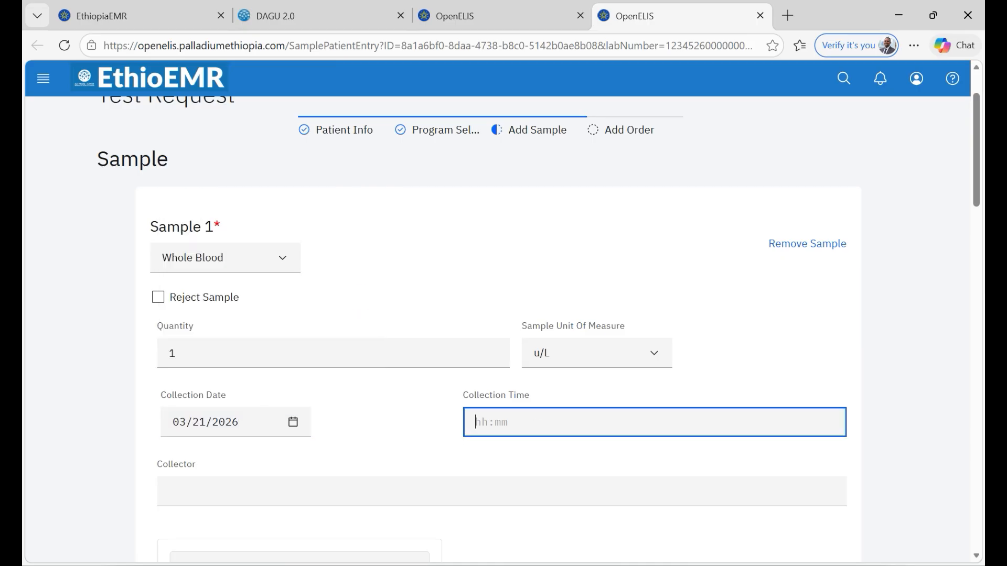
pyautogui.write('100')
pyautogui.write('00')
pyautogui.click(342, 443)
pyautogui.scroll(-2, 341, 442)
pyautogui.click(307, 379)
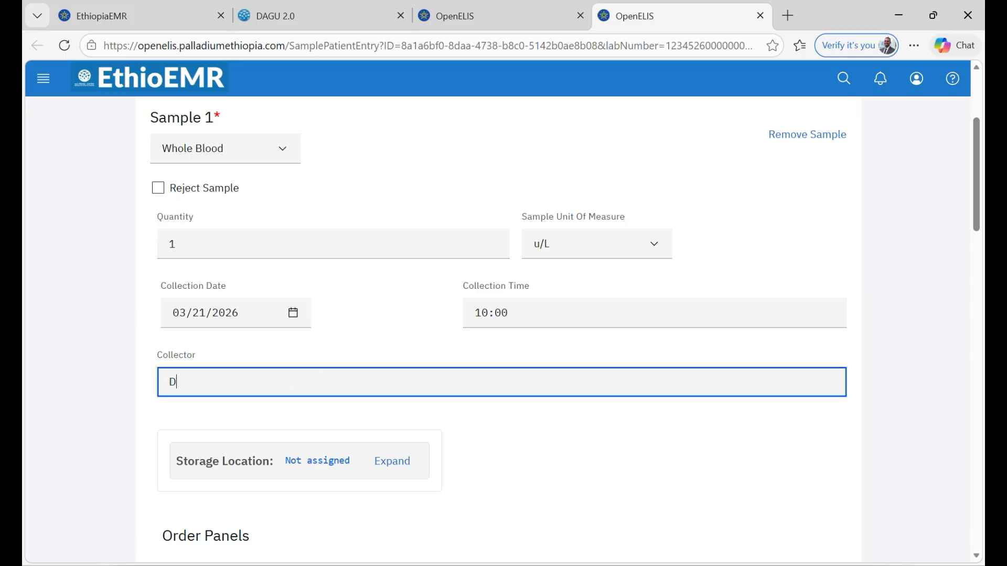
pyautogui.write('Mesud')
# Tick and then untick White Blood Cells in the ordered tests list
pyautogui.scroll(-6, 312, 387)
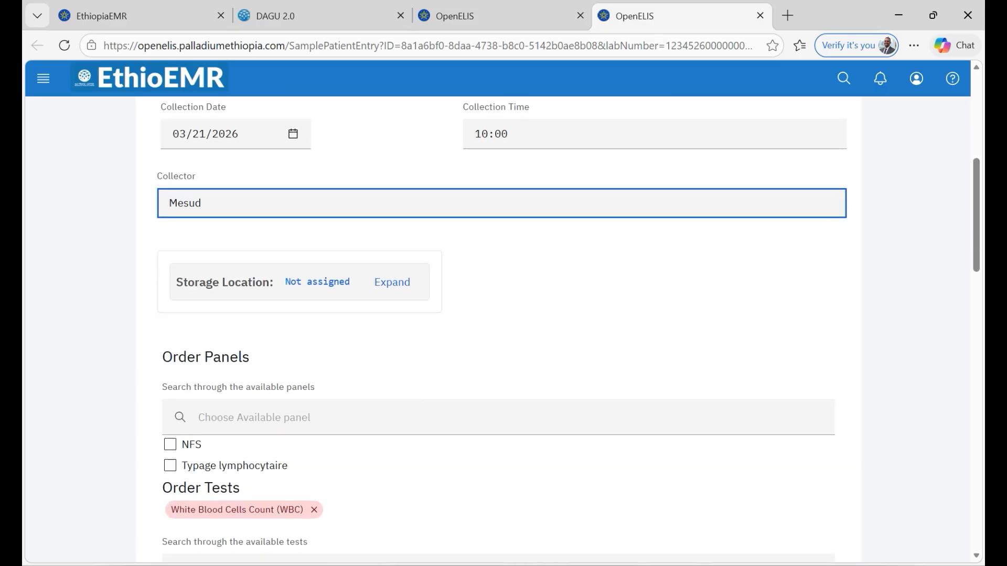
pyautogui.scroll(-4, 311, 386)
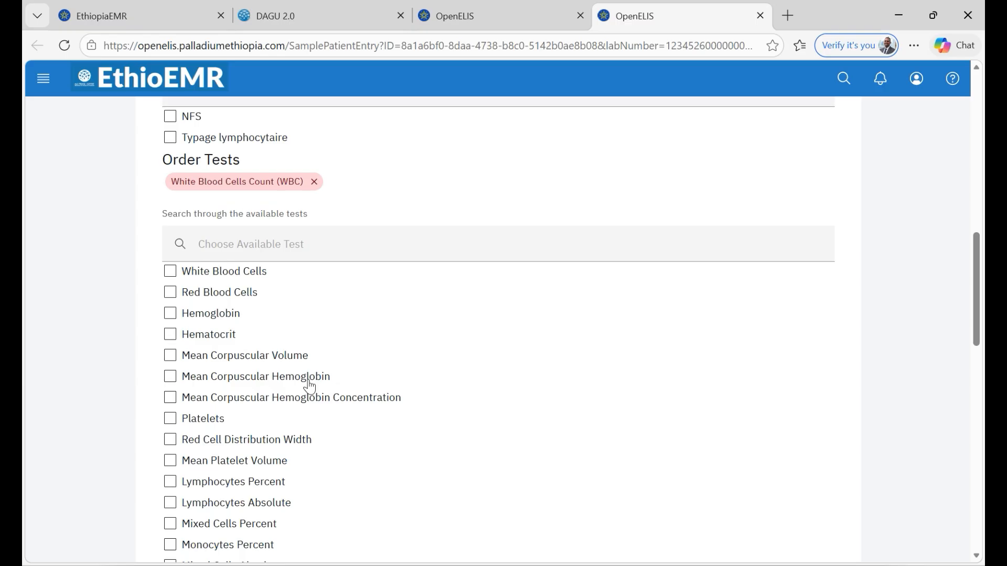
pyautogui.scroll(-1, 311, 387)
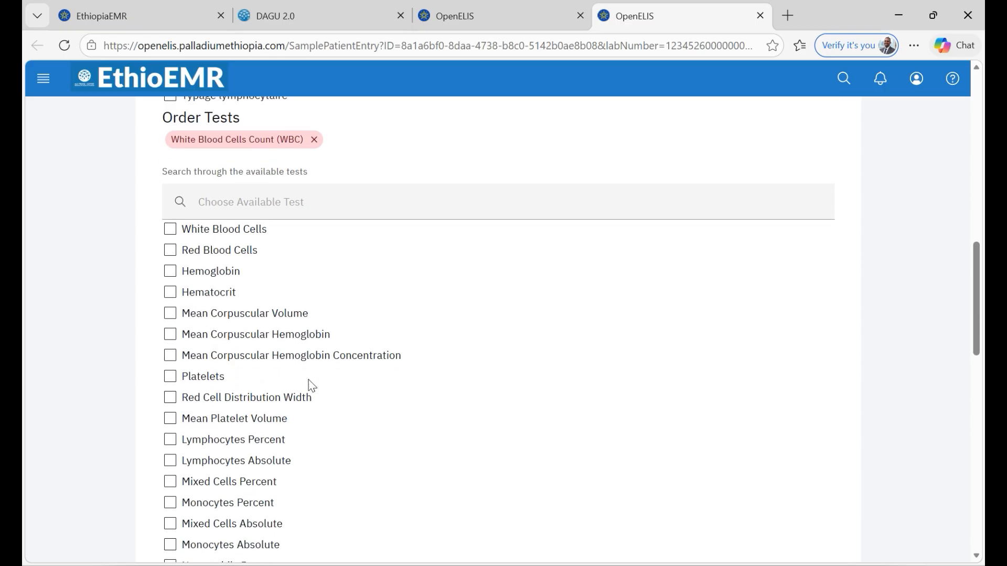
pyautogui.click(171, 230)
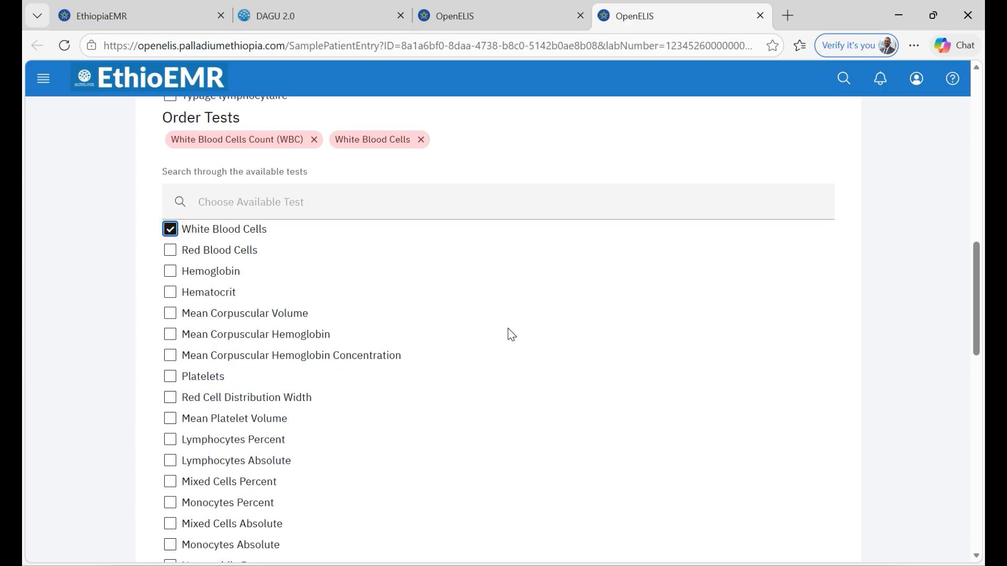
pyautogui.scroll(2, 508, 335)
pyautogui.scroll(-1, 509, 335)
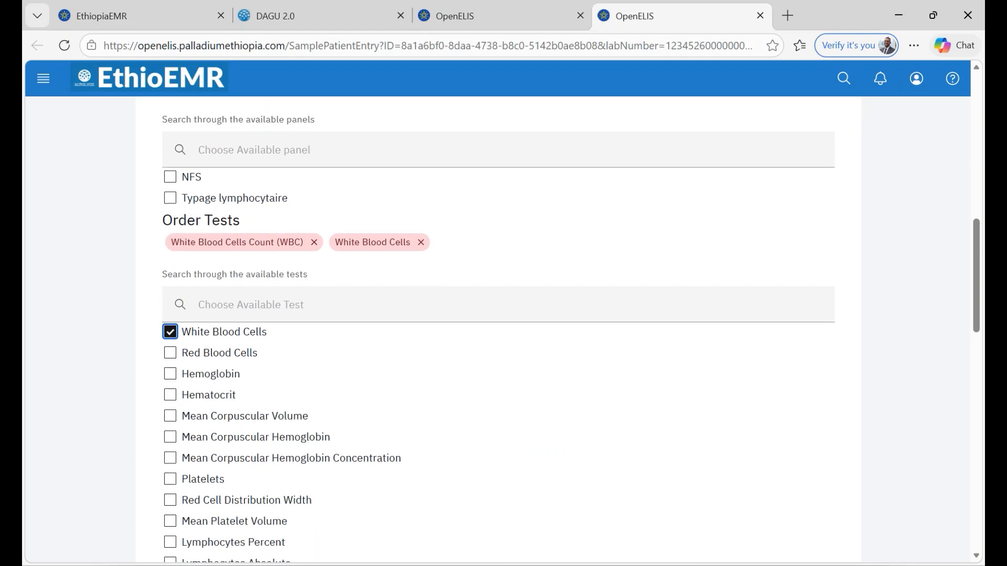
pyautogui.click(421, 242)
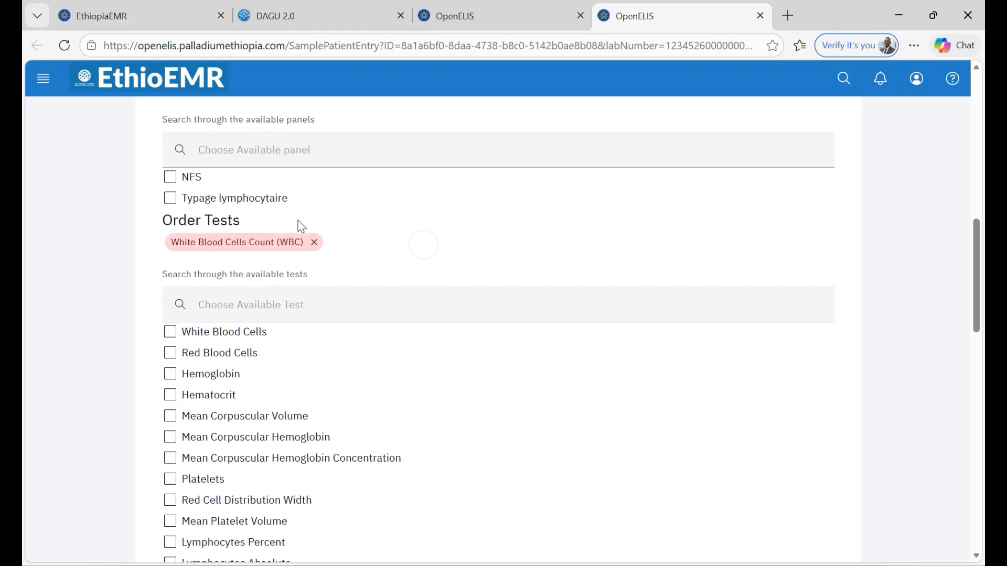
pyautogui.scroll(-12, 549, 400)
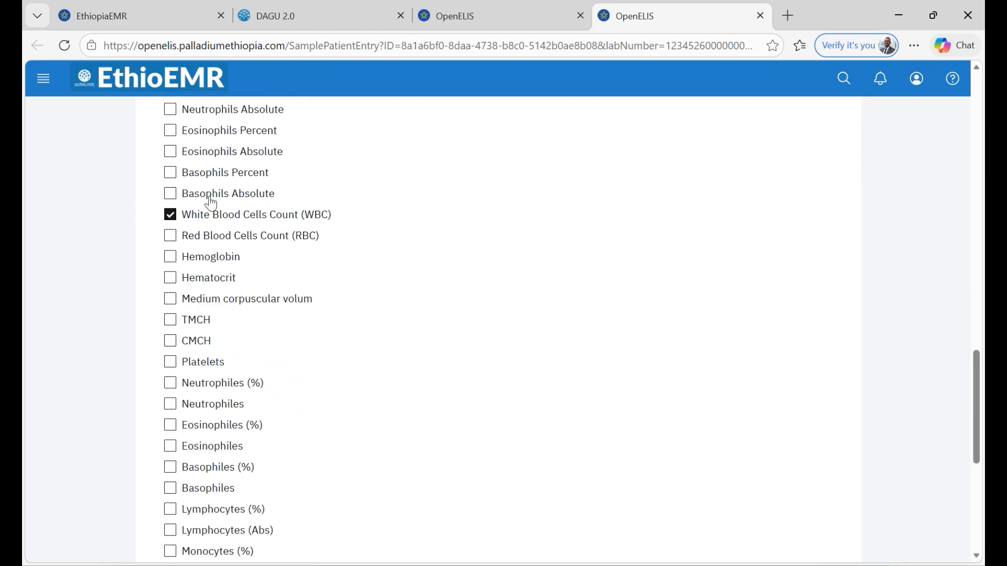
pyautogui.scroll(-7, 578, 380)
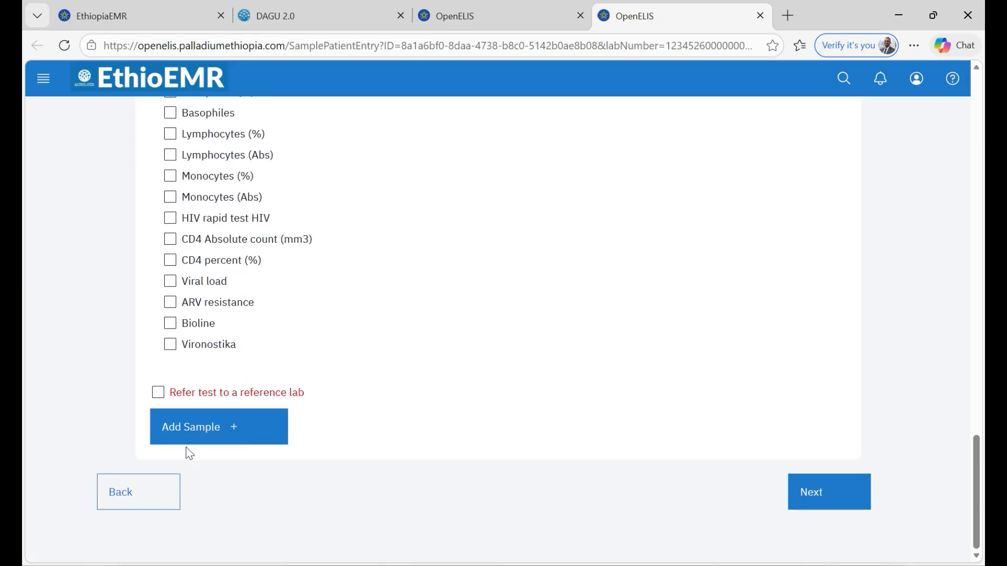
# Add then remove a second sample, leaving one, and advance to Add Order
pyautogui.click(220, 438)
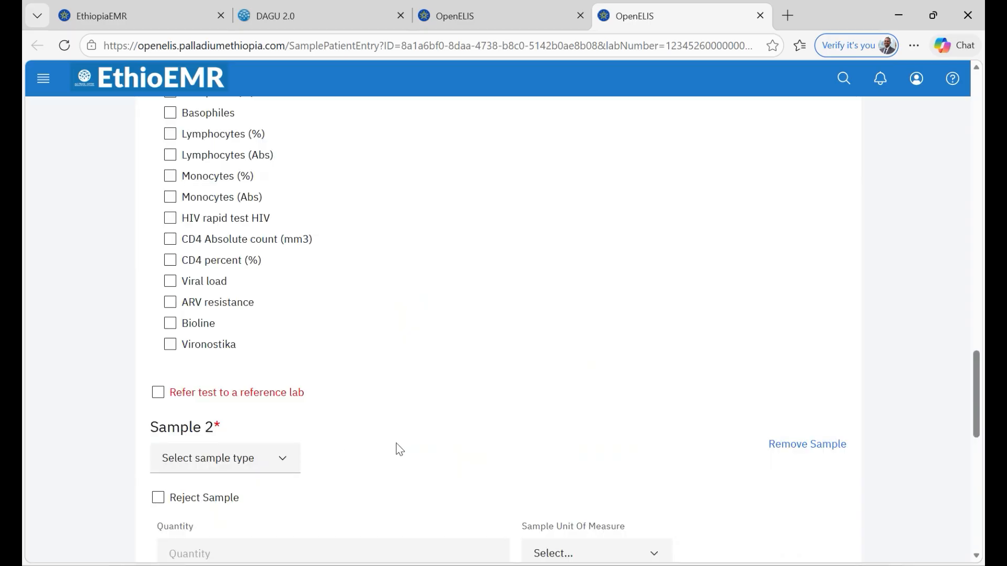
pyautogui.scroll(-3, 395, 442)
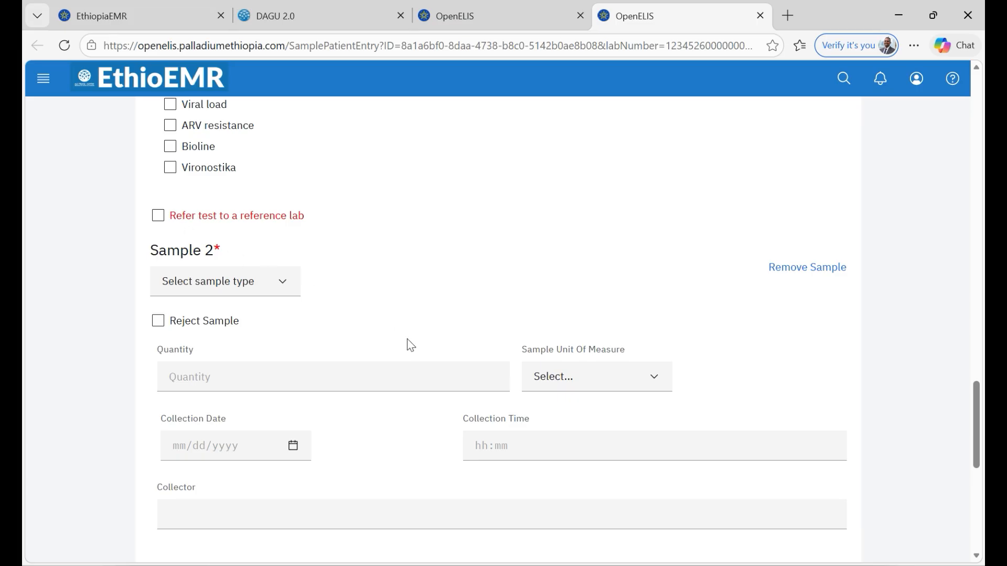
pyautogui.scroll(-1, 411, 345)
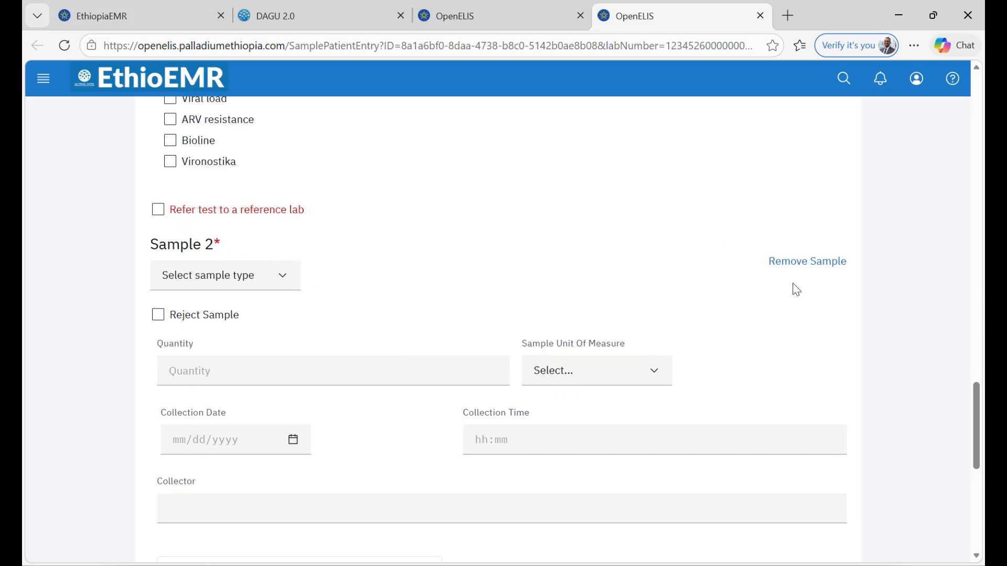
pyautogui.click(818, 264)
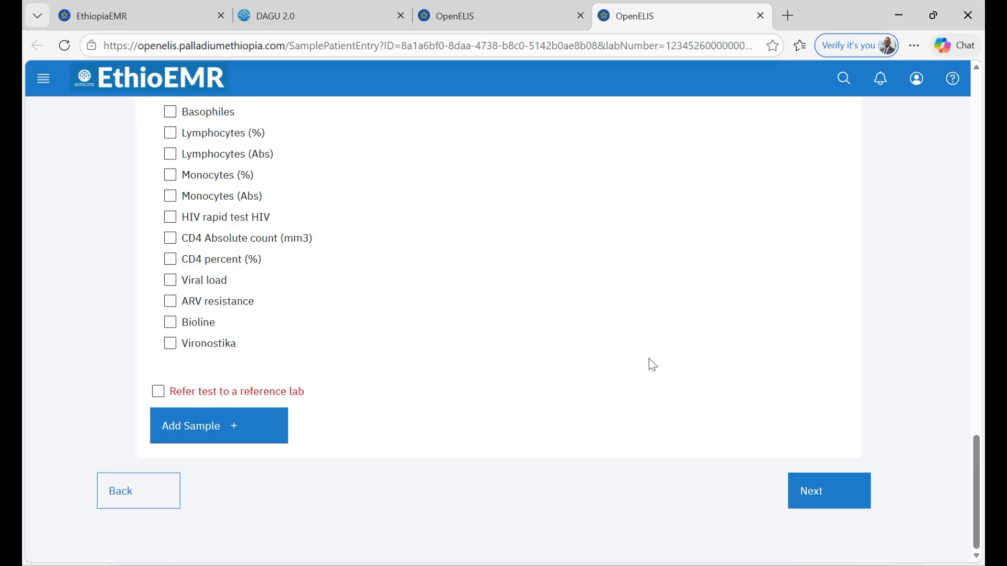
pyautogui.click(822, 497)
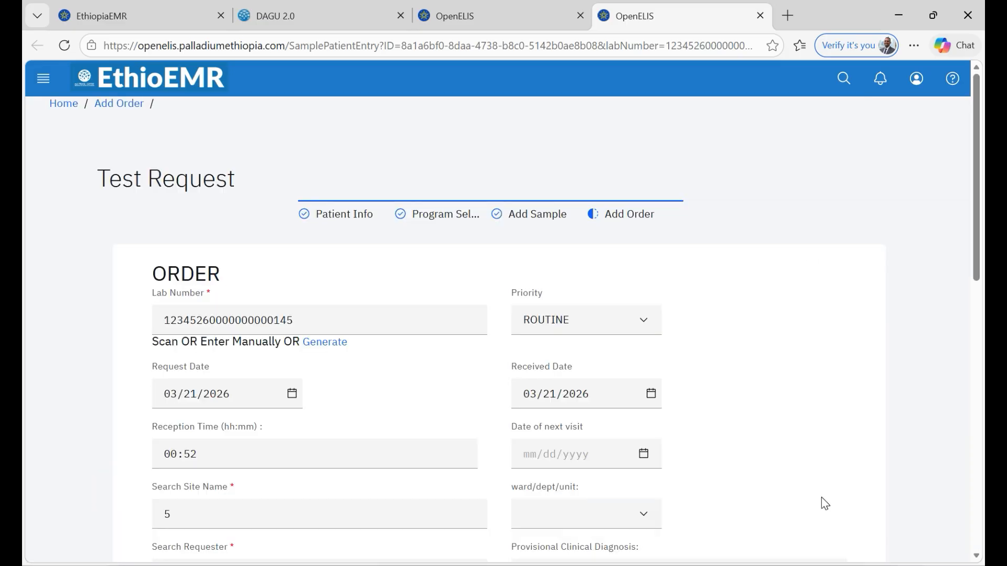
# Enable Patient Email and SMS result reporting for the WBC test
pyautogui.scroll(-2, 821, 503)
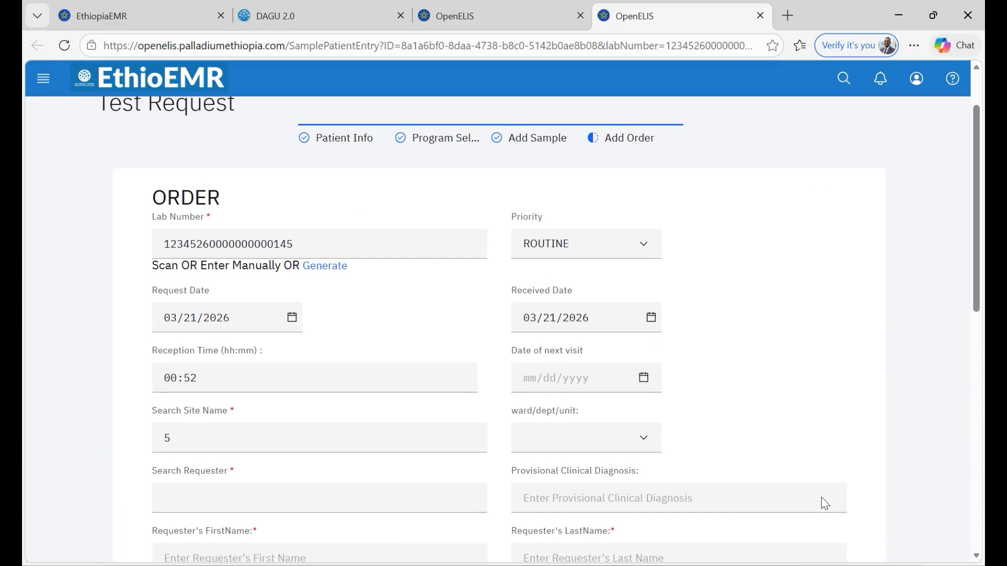
pyautogui.scroll(-2, 821, 503)
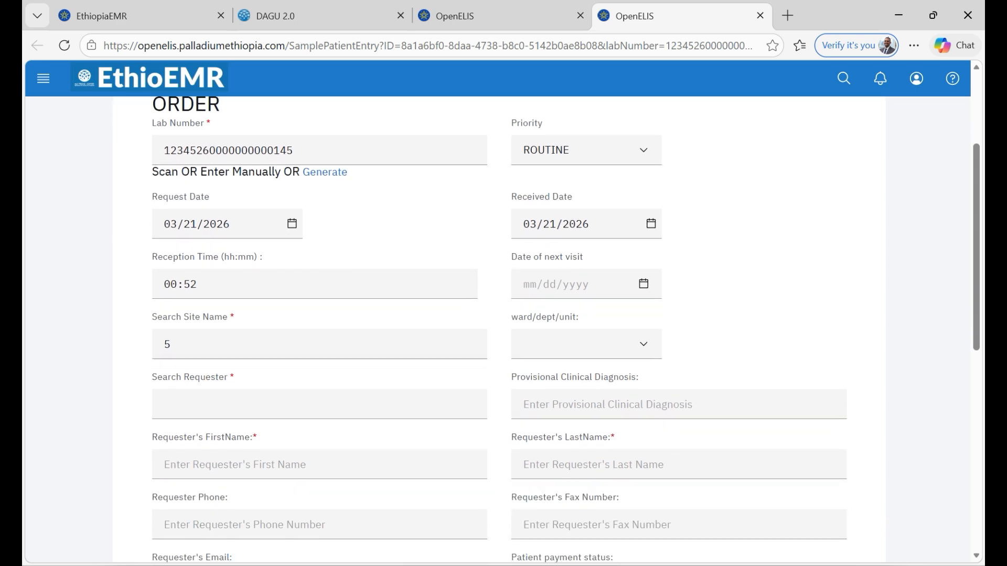
pyautogui.scroll(-2, 821, 497)
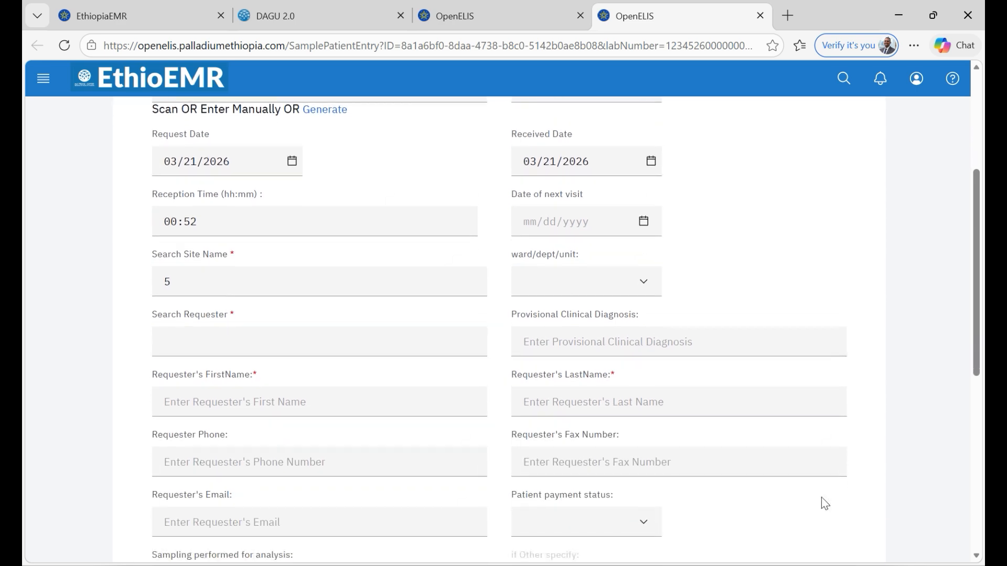
pyautogui.scroll(-2, 821, 497)
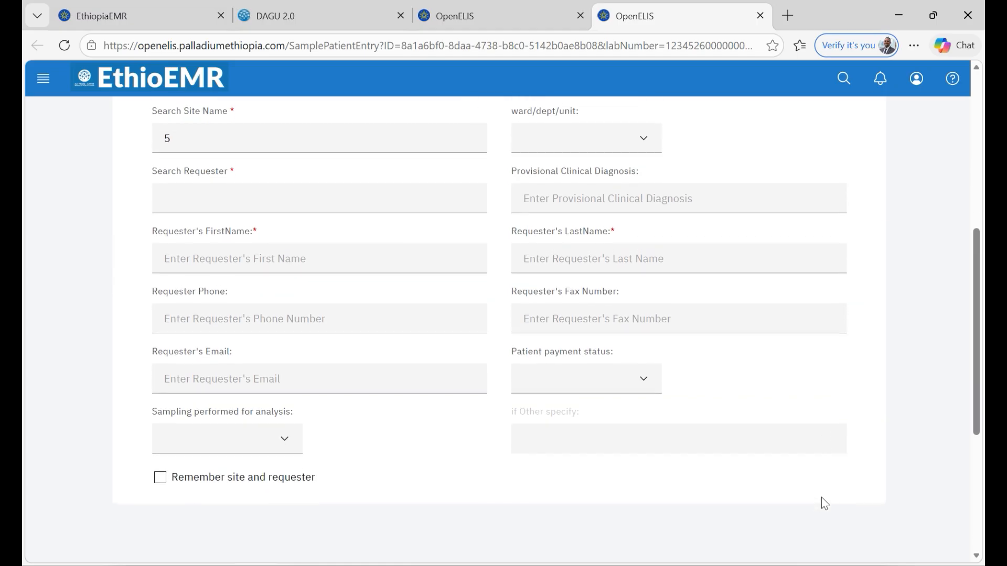
pyautogui.scroll(4, 821, 498)
pyautogui.scroll(2, 821, 497)
pyautogui.scroll(-1, 821, 497)
pyautogui.scroll(-1, 821, 503)
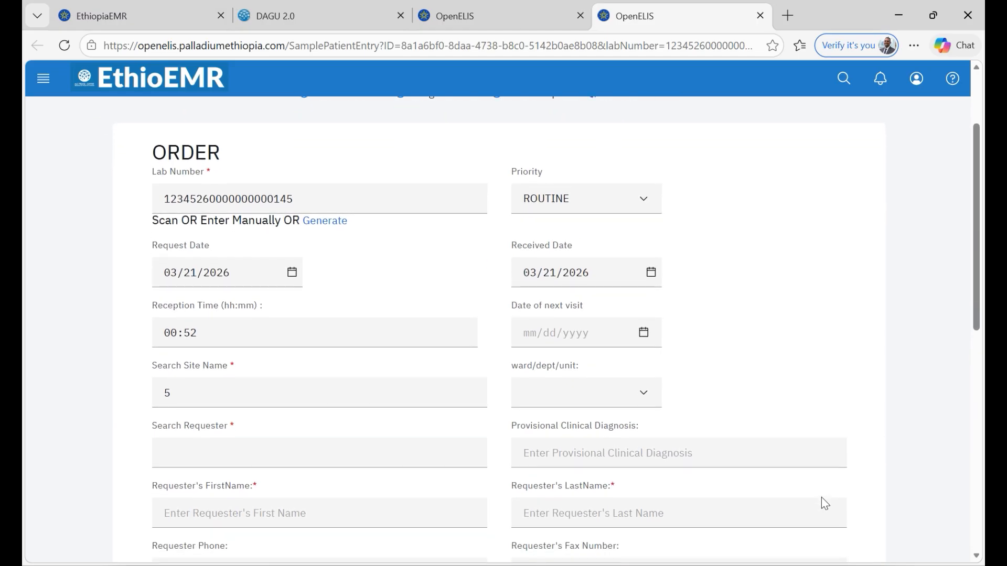
pyautogui.scroll(-4, 821, 498)
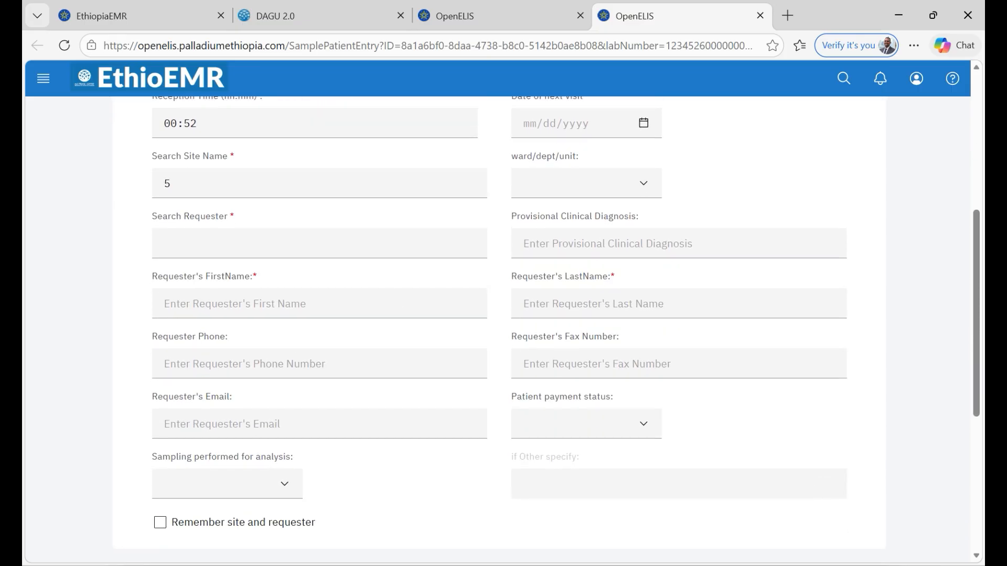
pyautogui.scroll(-6, 638, 414)
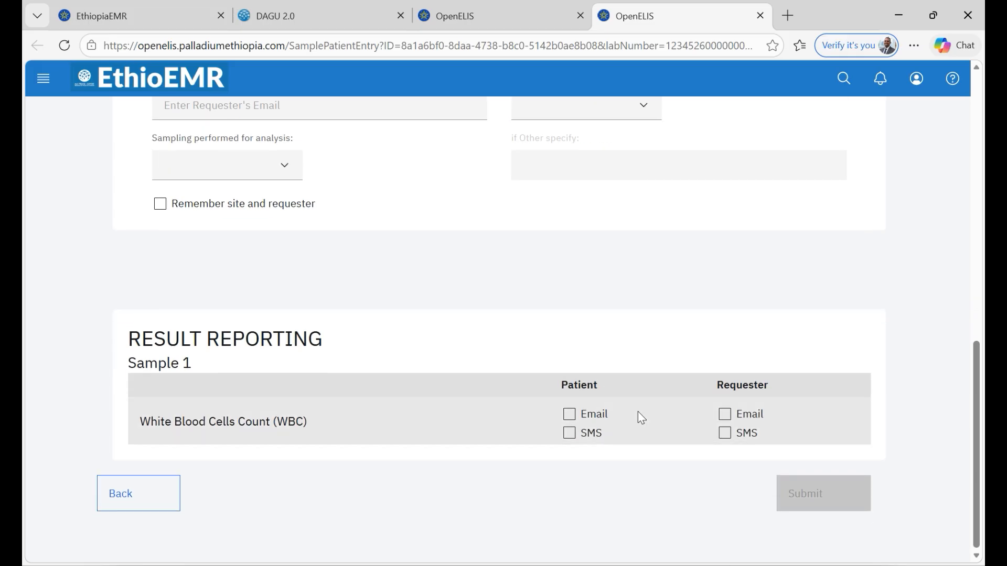
pyautogui.click(570, 414)
pyautogui.click(570, 436)
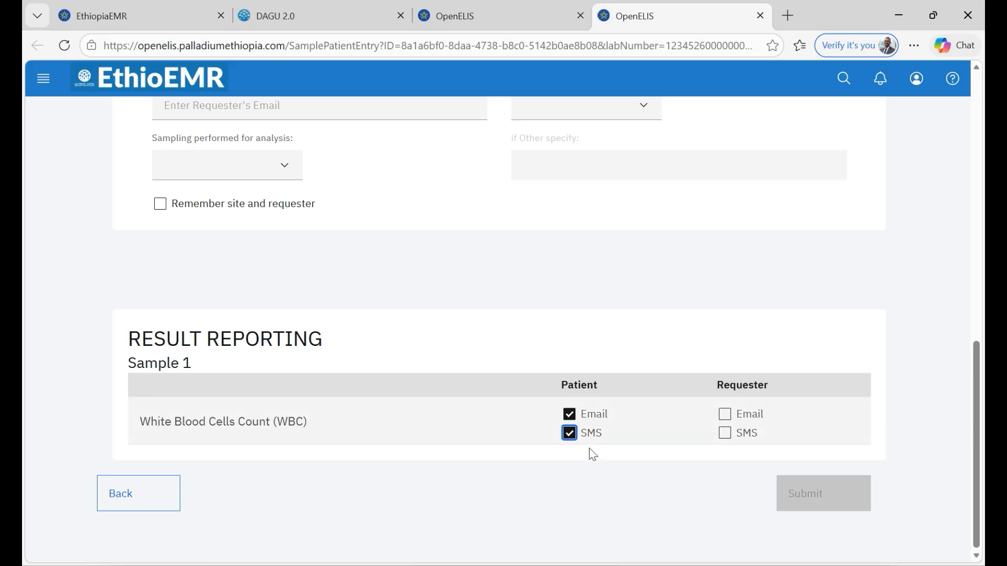
pyautogui.scroll(9, 592, 454)
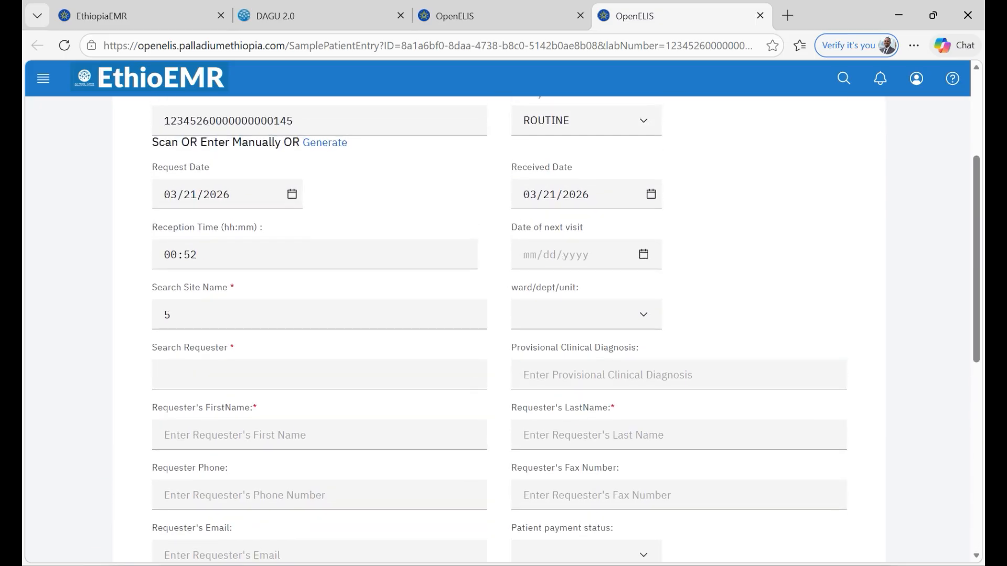
pyautogui.scroll(-2, 500, 484)
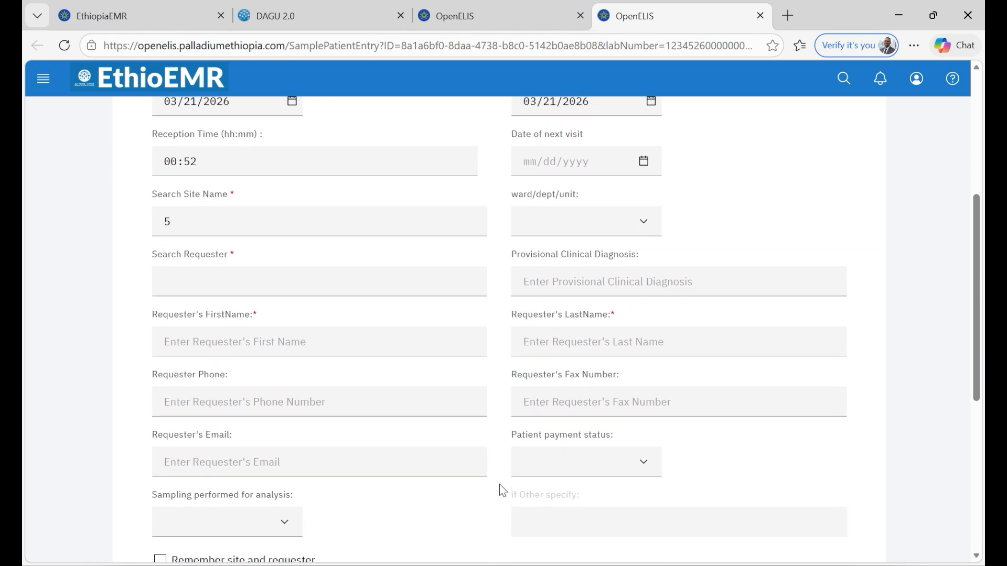
pyautogui.scroll(3, 499, 484)
pyautogui.scroll(2, 499, 483)
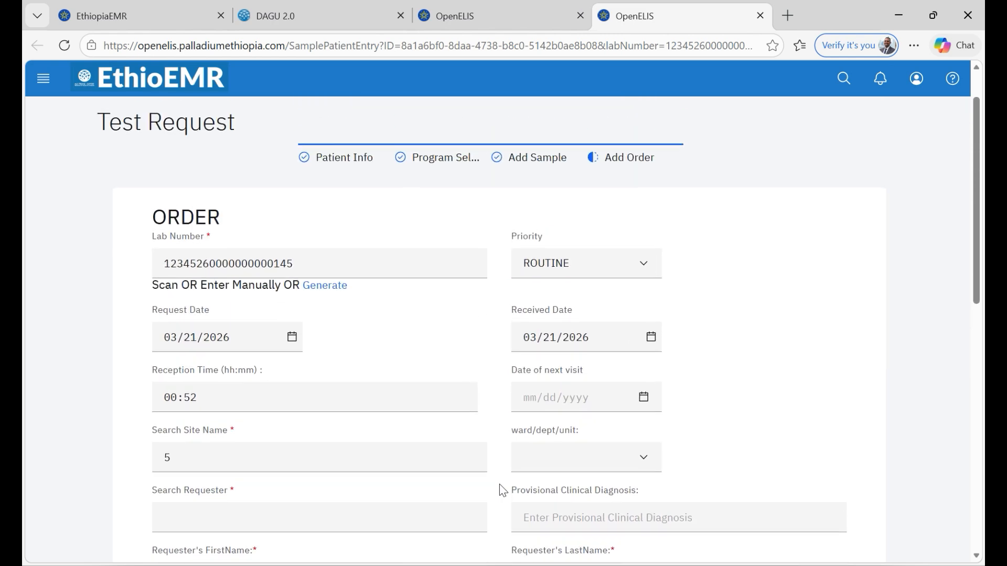
pyautogui.scroll(-10, 499, 484)
pyautogui.scroll(6, 377, 416)
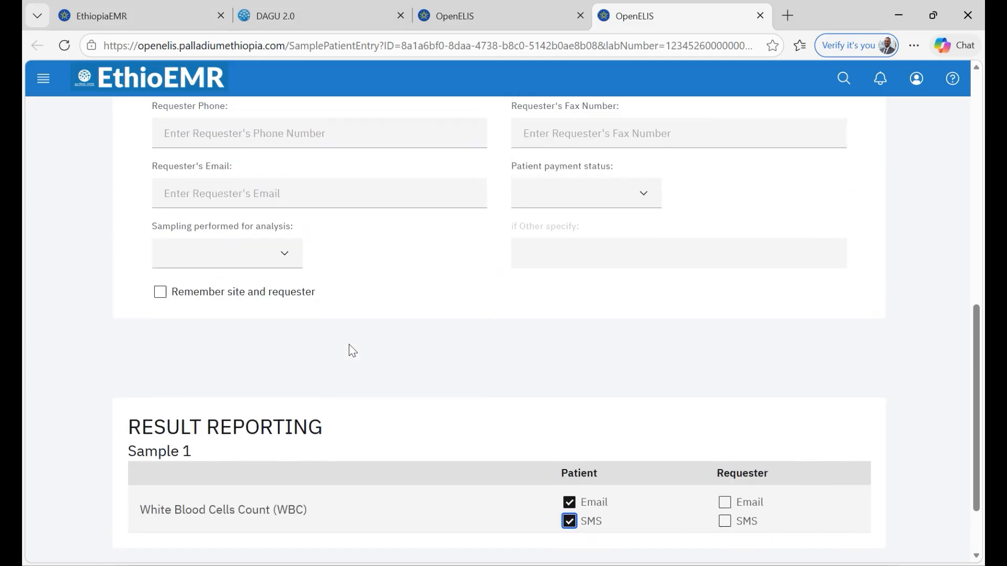
pyautogui.scroll(2, 546, 324)
# Search requesters by 'd' and pick one so first and last names auto-fill
pyautogui.click(304, 333)
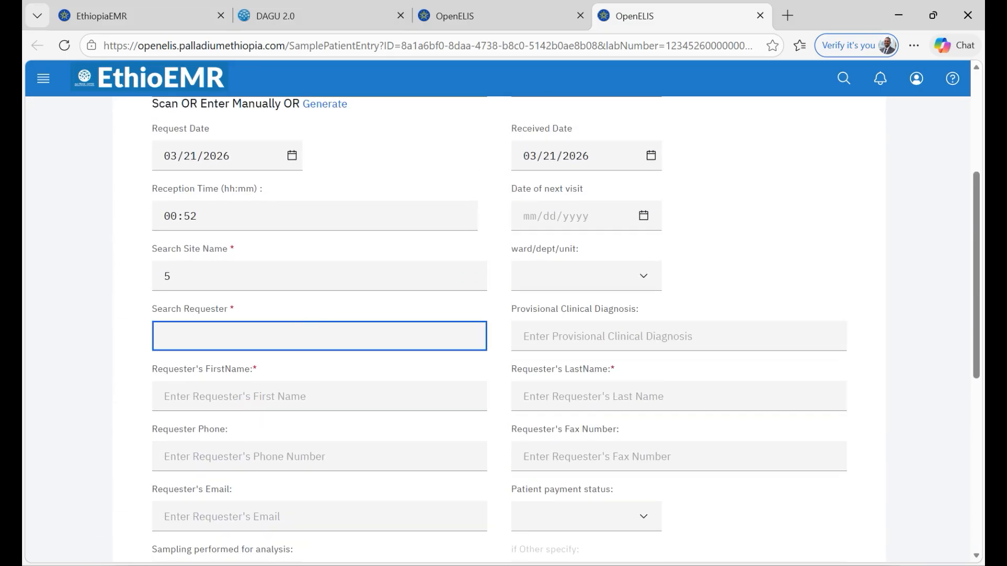
pyautogui.write('d')
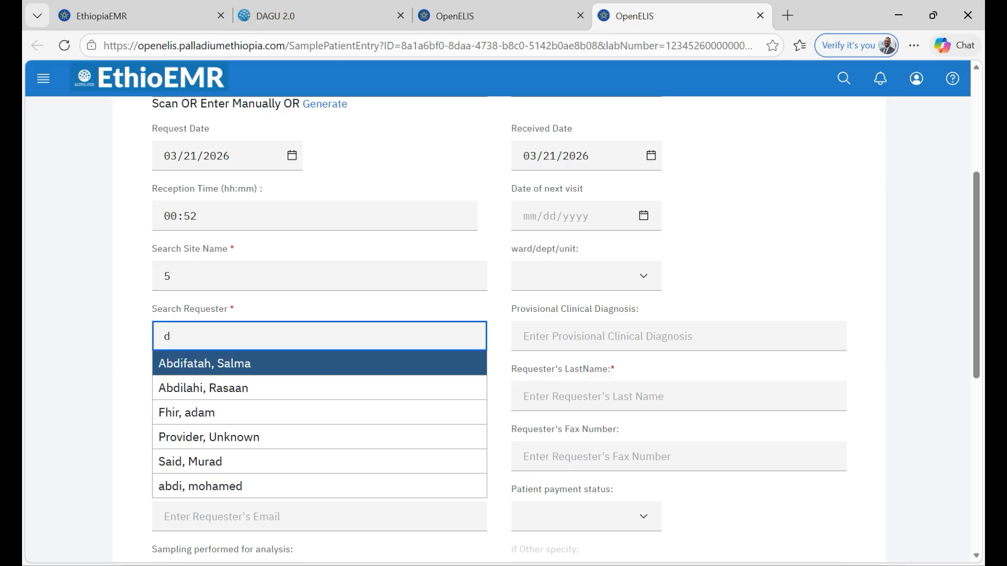
pyautogui.scroll(-2, 283, 418)
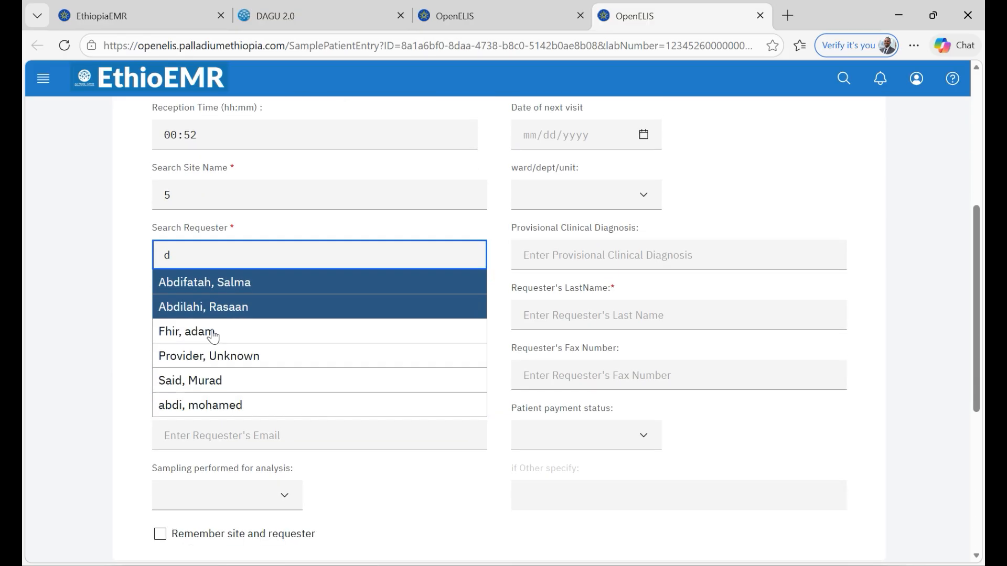
pyautogui.click(245, 315)
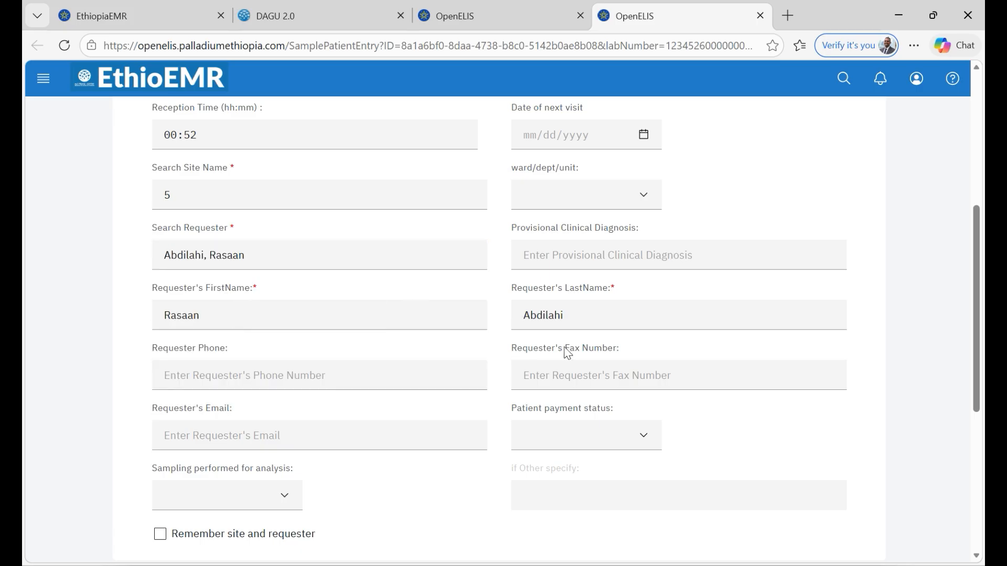
# Submit the completed Test Request form so the order saves
pyautogui.scroll(-2, 568, 354)
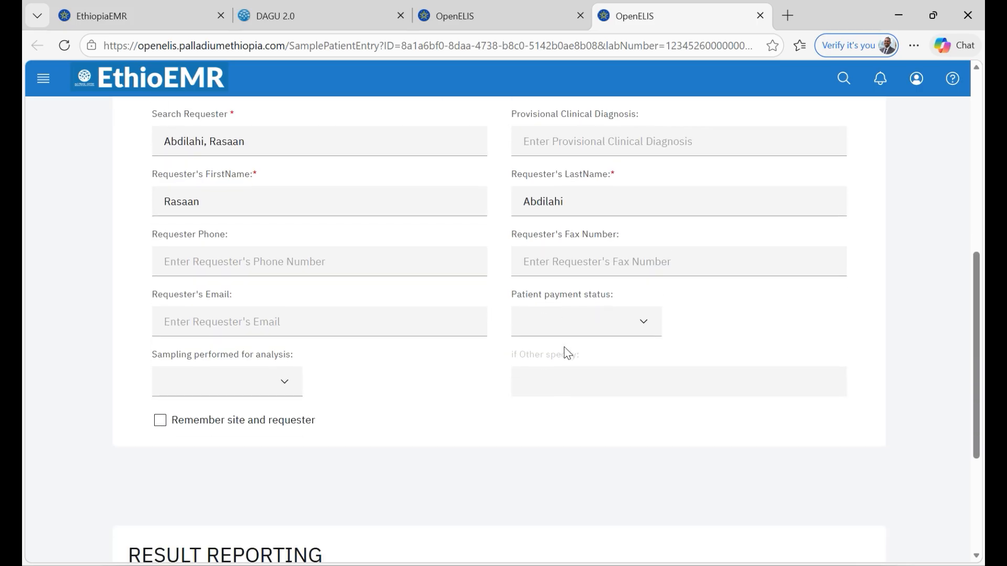
pyautogui.scroll(-4, 568, 354)
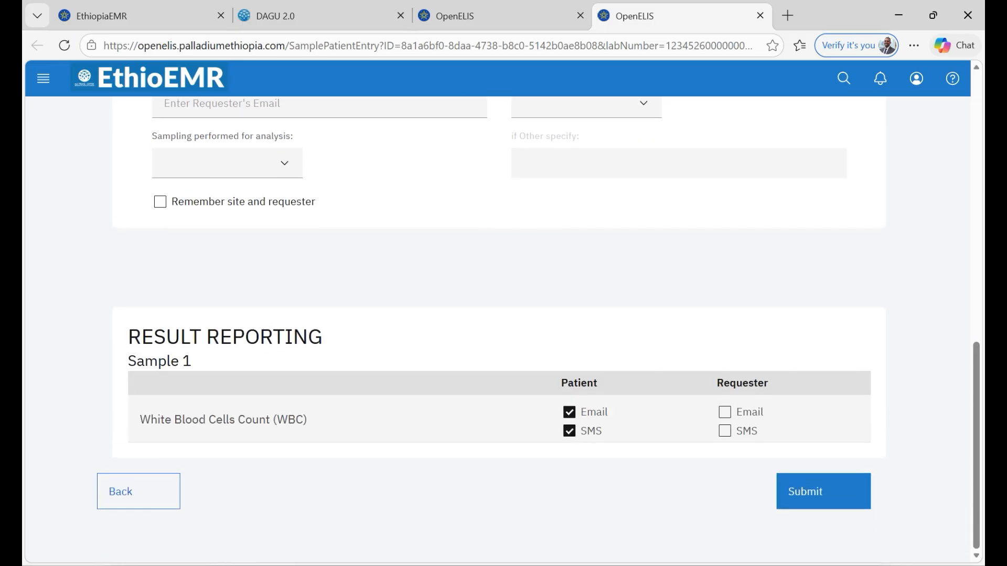
pyautogui.click(804, 496)
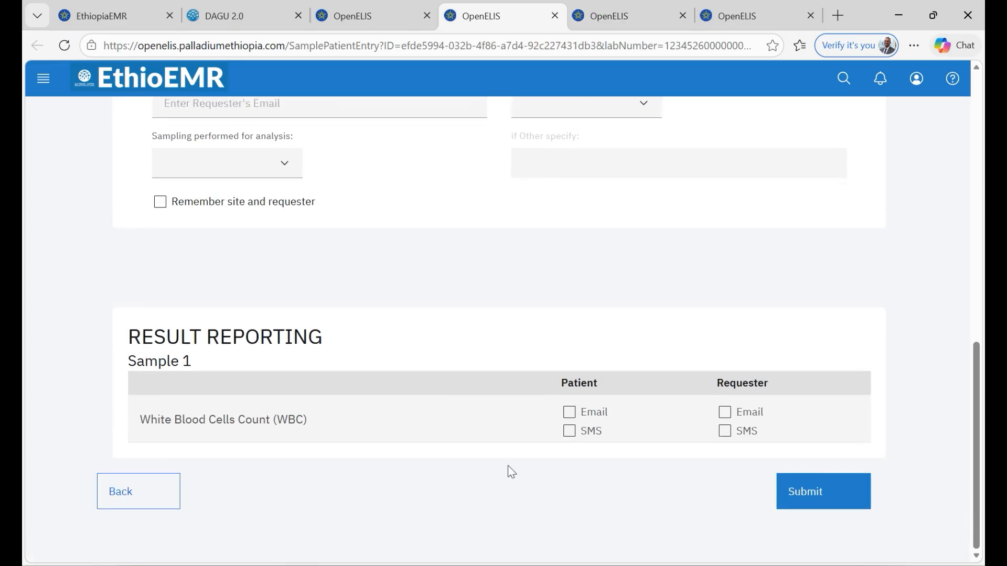
pyautogui.click(803, 495)
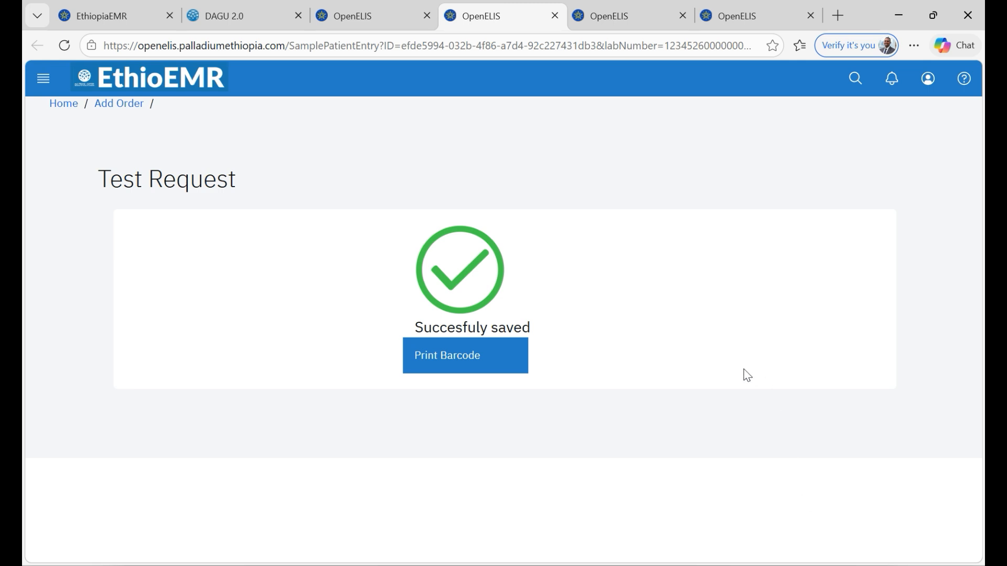
# Print the barcode labels as a PDF, then return to the save confirmation
pyautogui.click(498, 365)
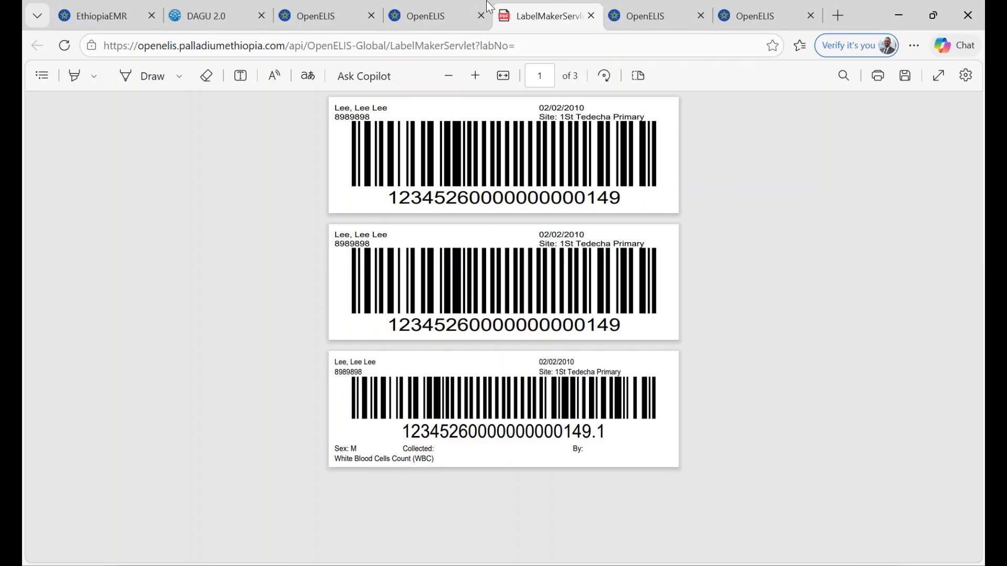
pyautogui.click(442, 1)
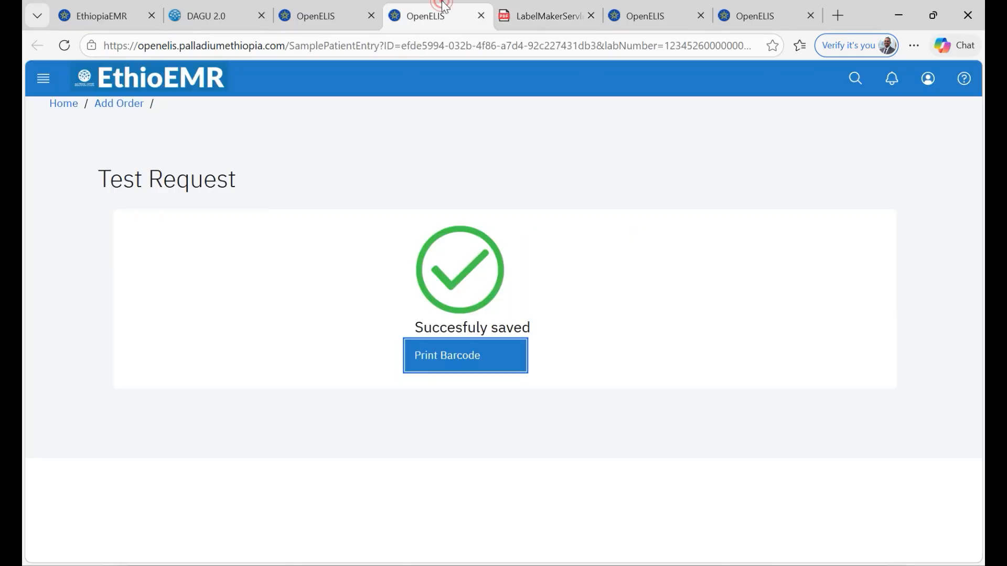
# From Home's In Progress orders, sorted newest first, open the new WBC order's result entry
pyautogui.click(58, 102)
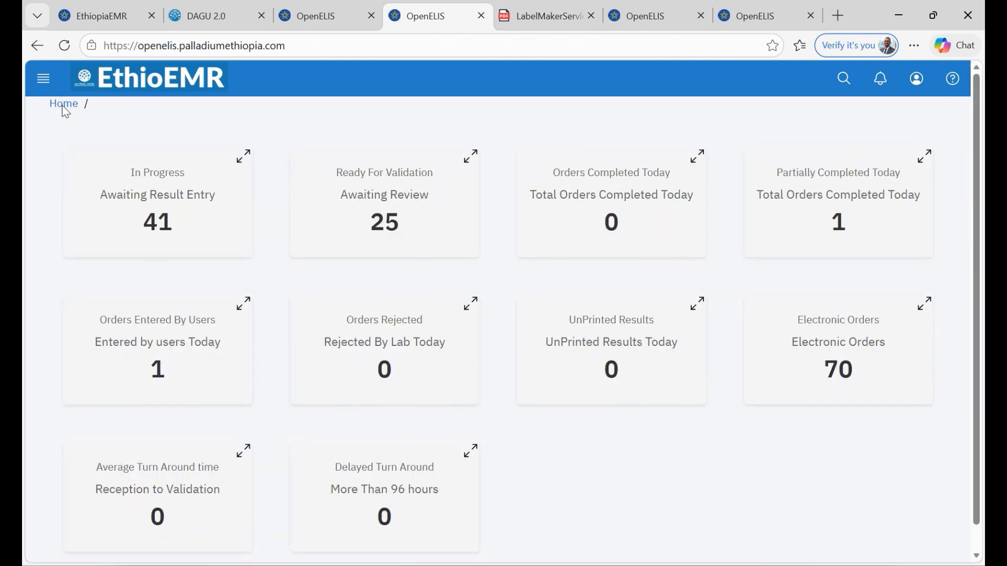
pyautogui.click(168, 194)
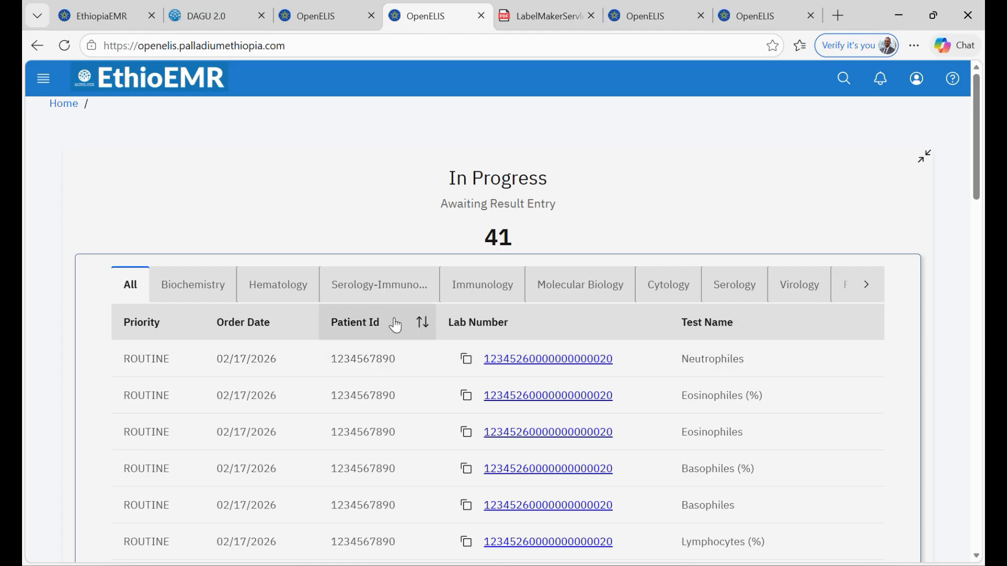
pyautogui.click(280, 326)
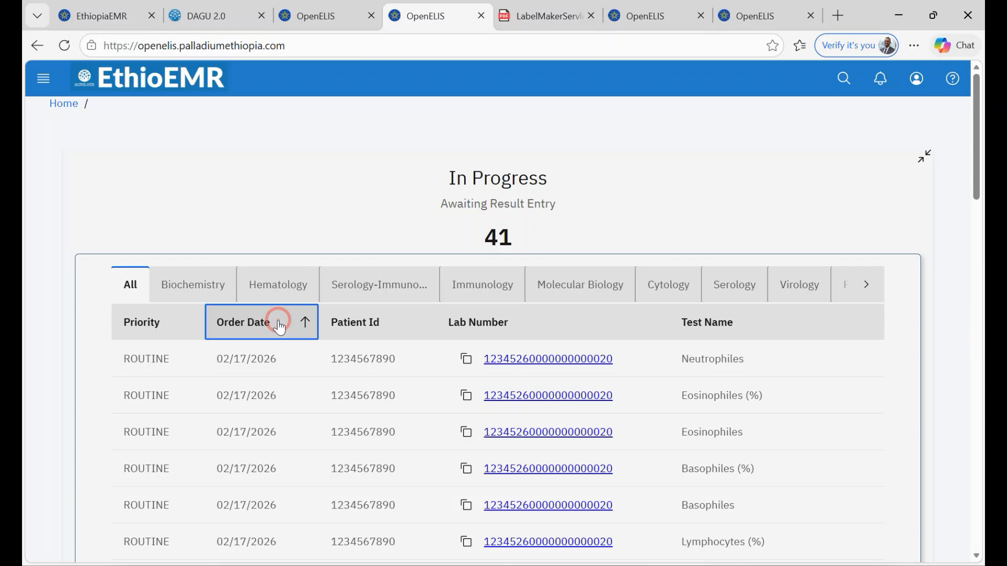
pyautogui.click(278, 322)
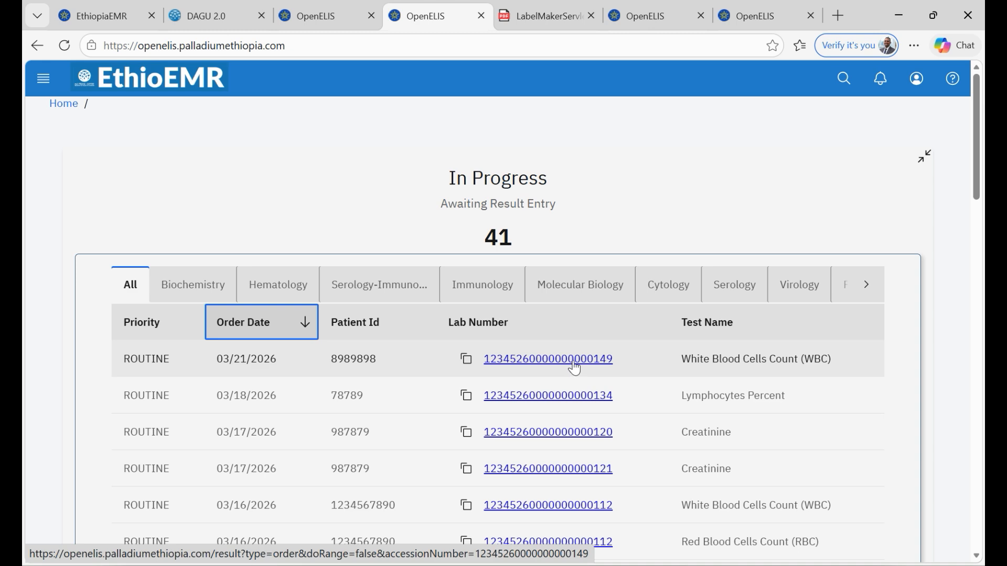
pyautogui.click(548, 368)
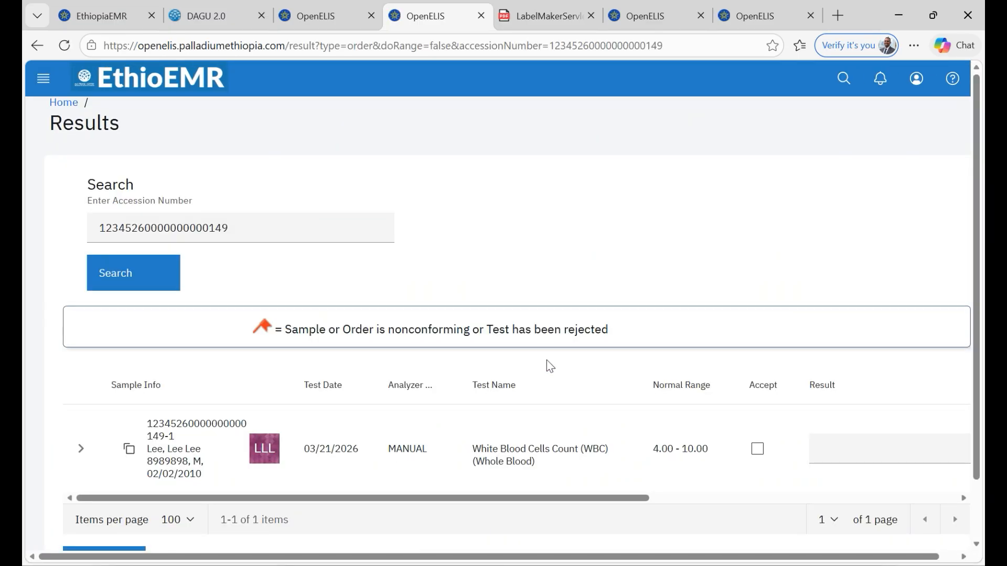
# Enter 7 as the WBC result and save it
pyautogui.scroll(-2, 547, 364)
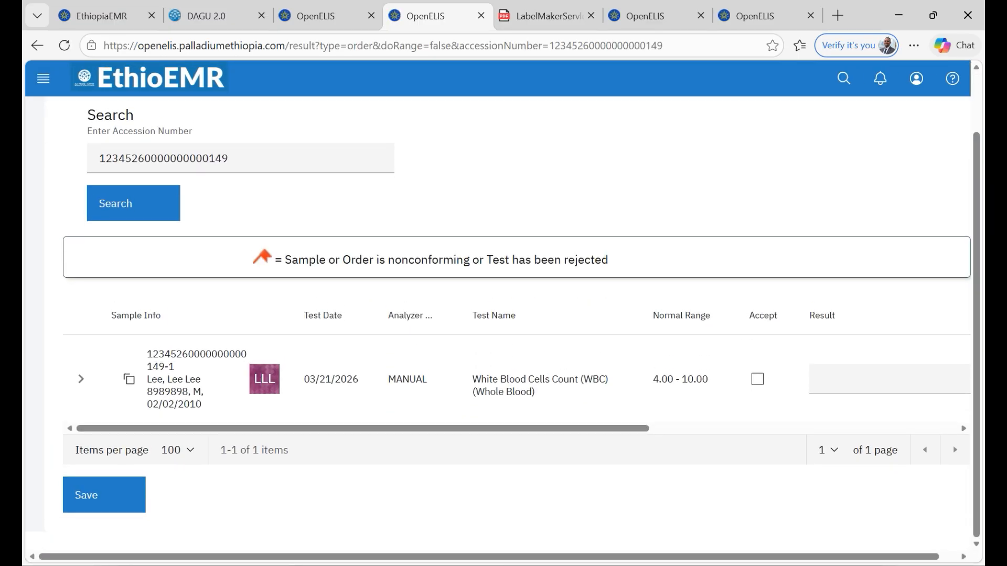
pyautogui.click(822, 379)
pyautogui.write('7')
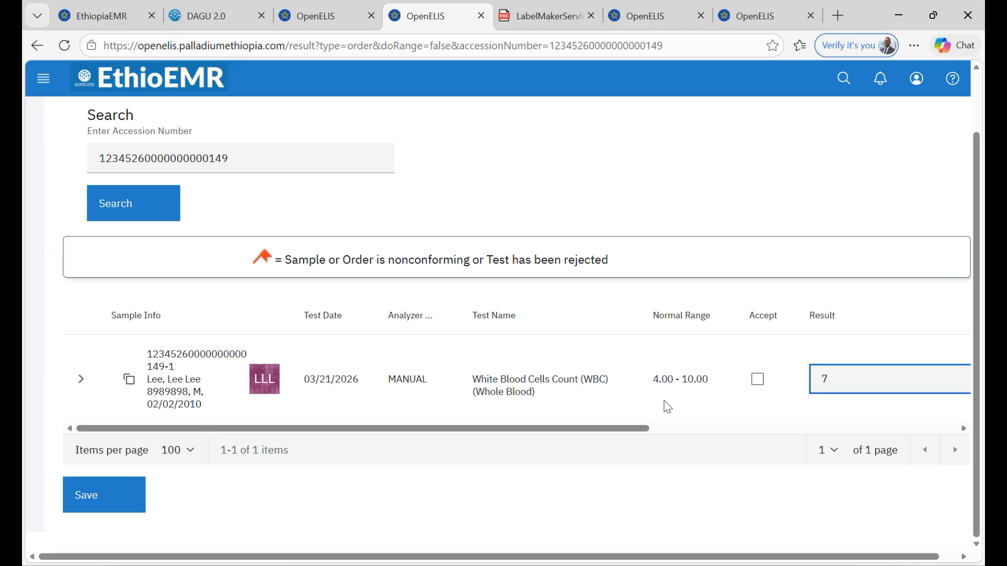
pyautogui.click(112, 507)
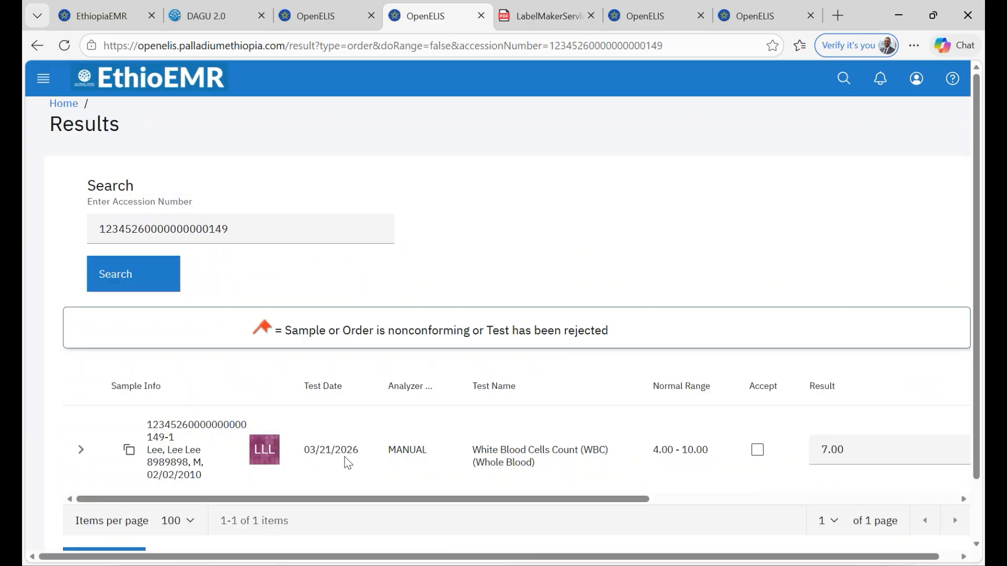
pyautogui.scroll(-2, 450, 444)
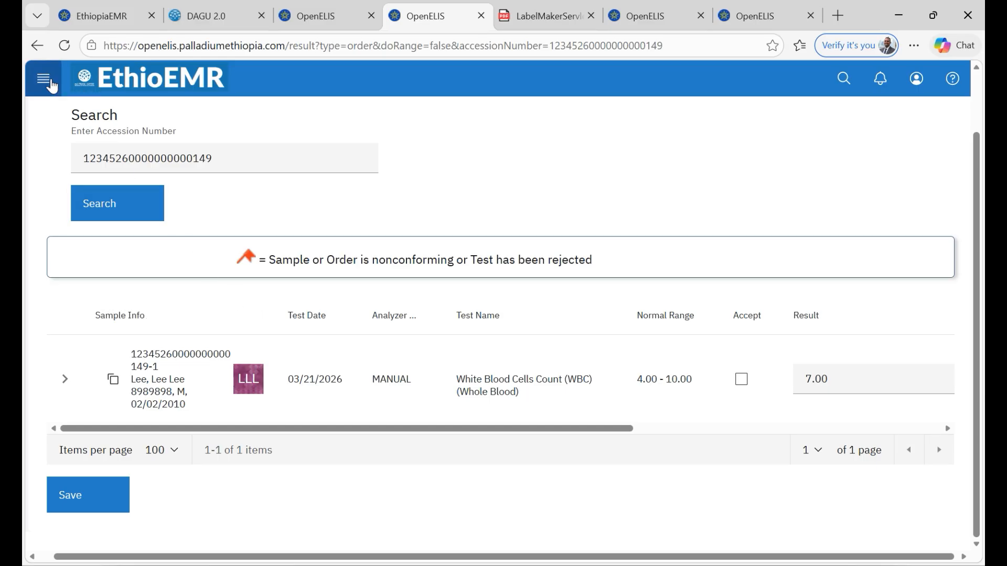
# Open the Analyzers List from the main navigation menu
pyautogui.click(47, 80)
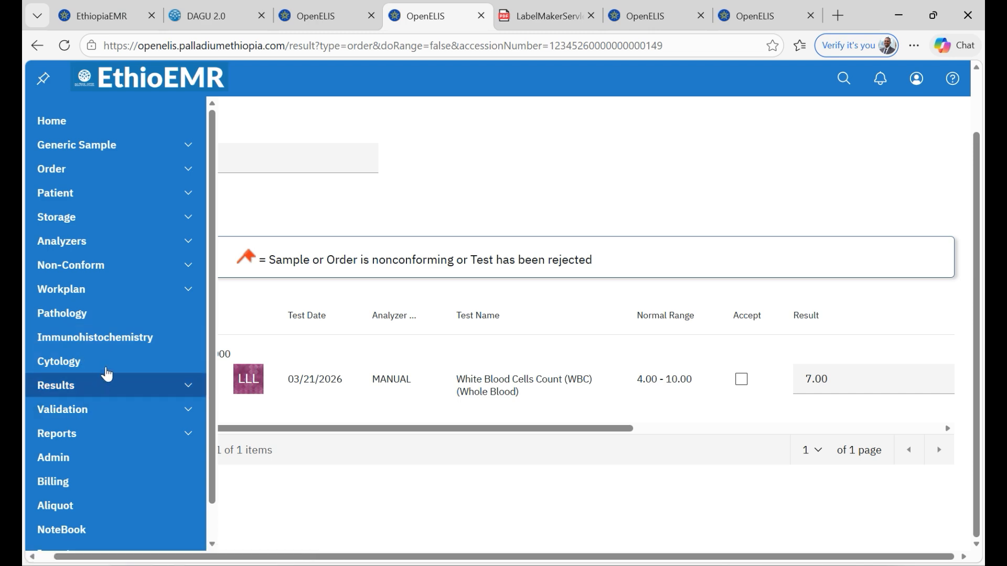
pyautogui.click(144, 240)
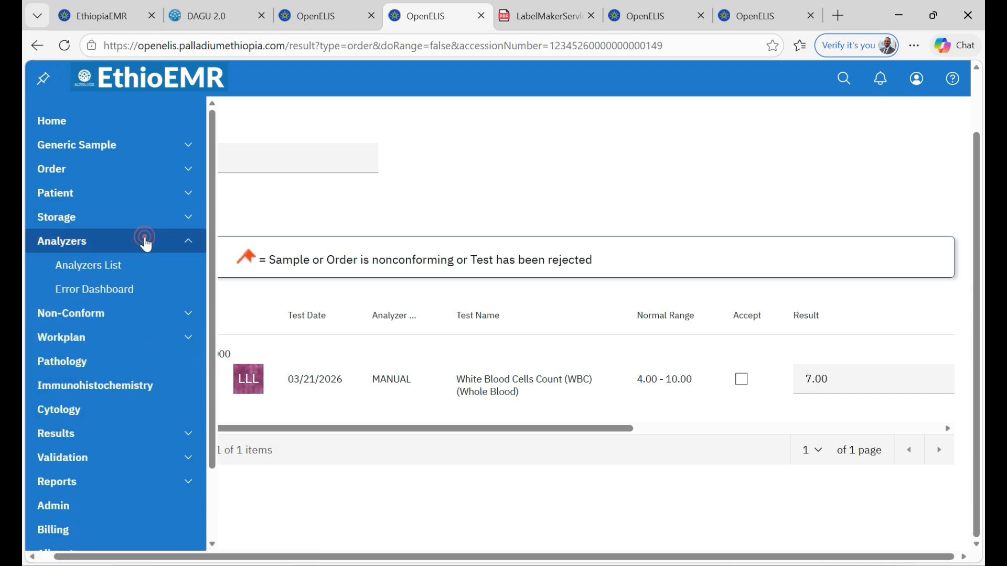
pyautogui.click(128, 270)
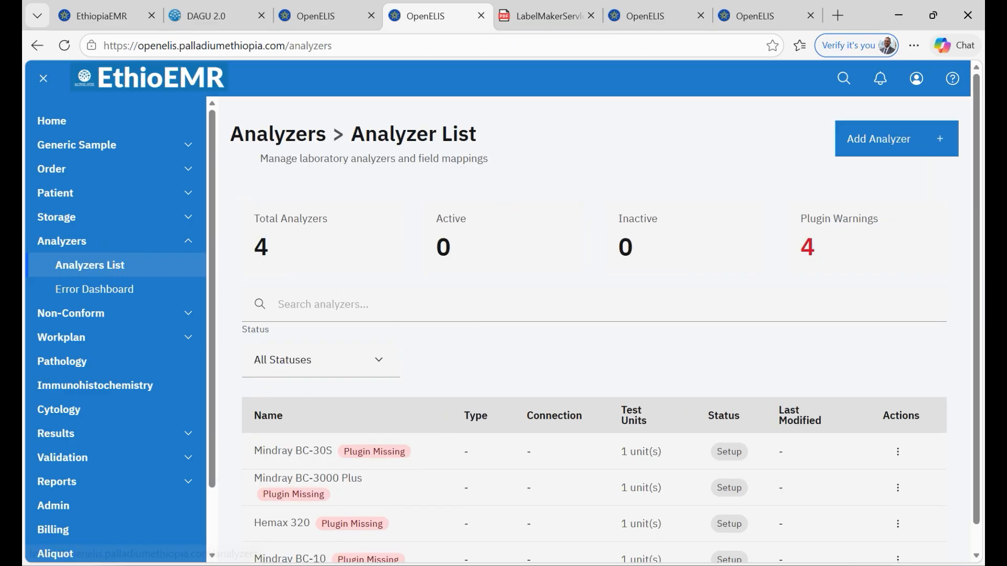
pyautogui.click(439, 304)
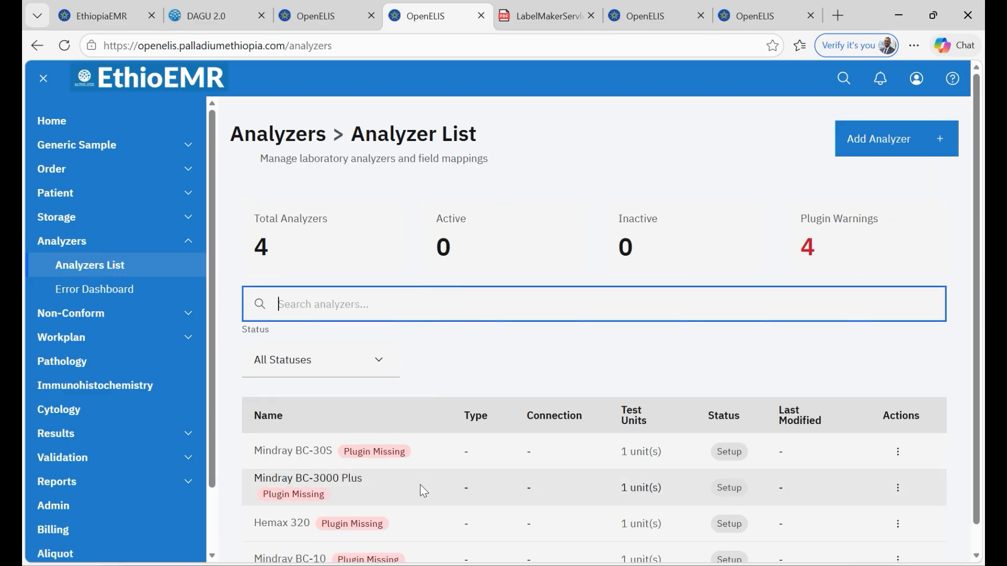
# Filter analyzers by Active status, then switch back to All Statuses
pyautogui.scroll(-1, 420, 486)
pyautogui.scroll(-1, 420, 484)
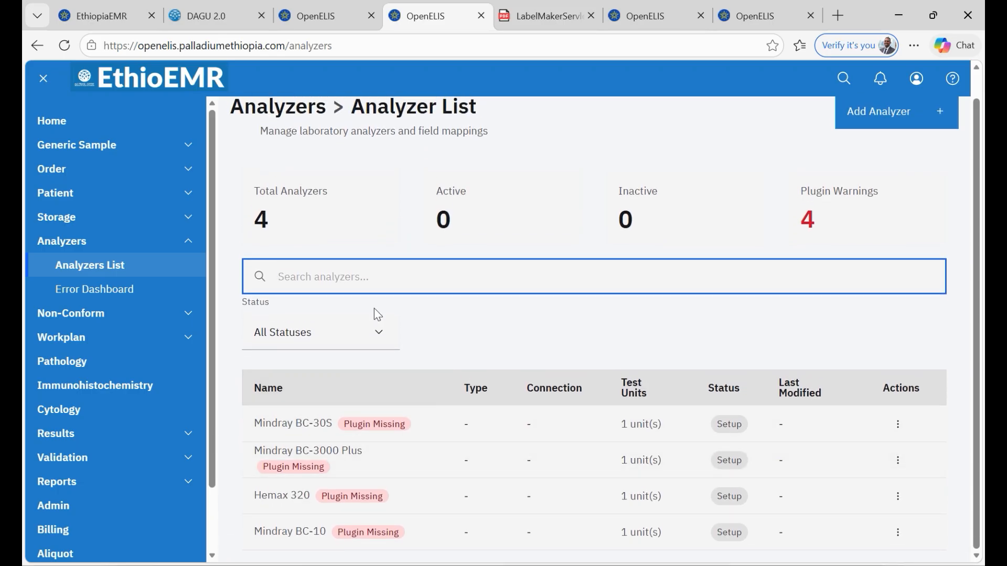
pyautogui.click(381, 341)
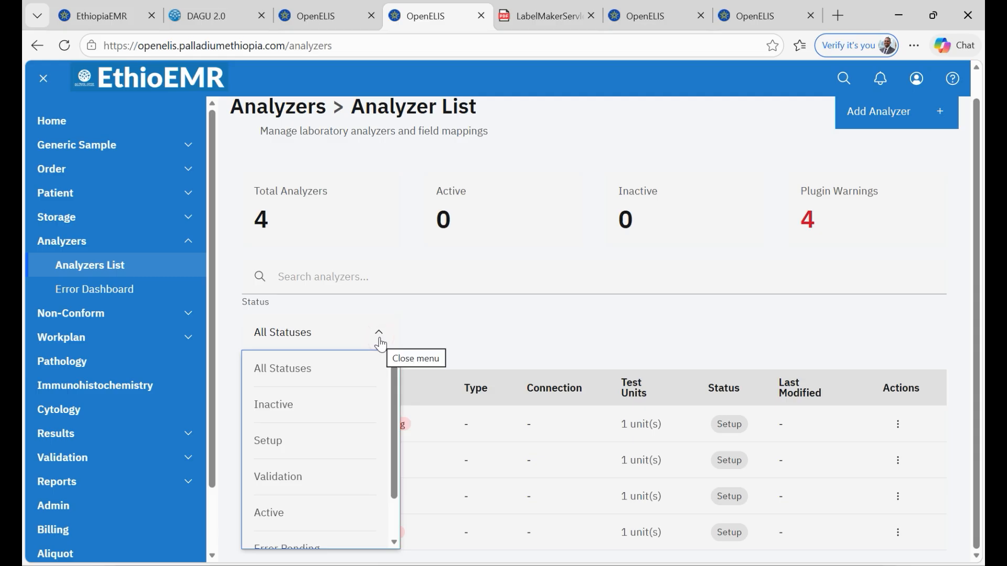
pyautogui.scroll(-1, 320, 483)
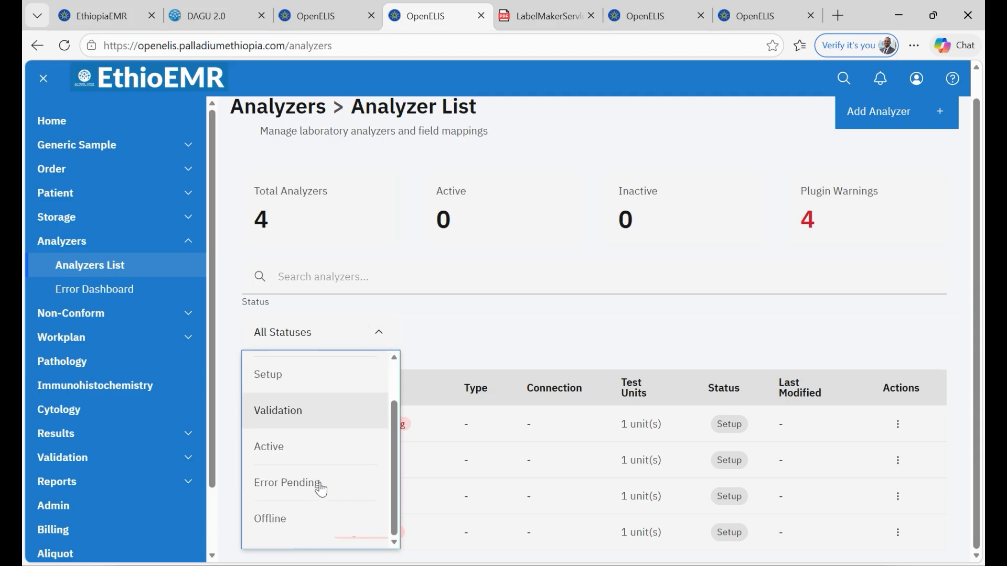
pyautogui.click(298, 458)
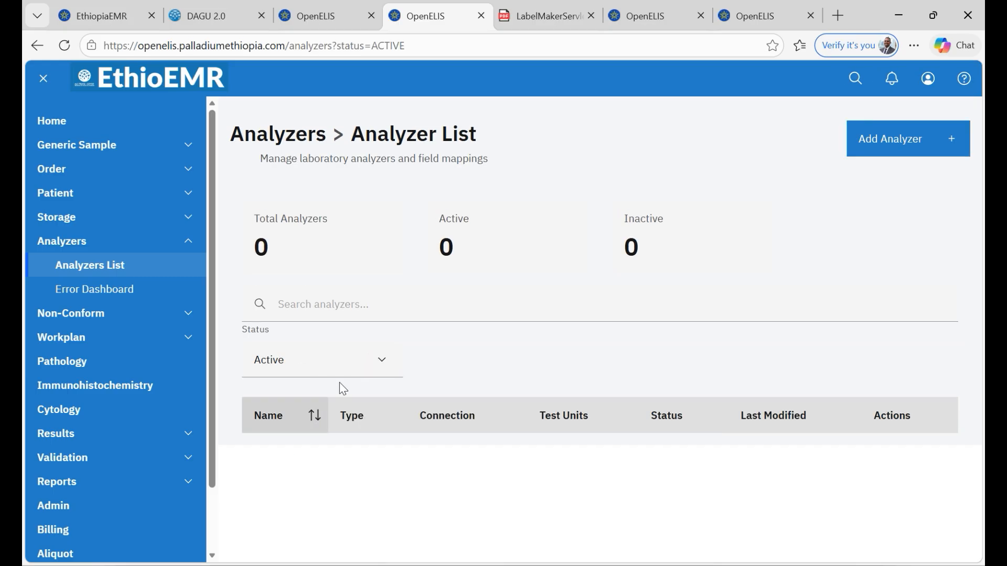
pyautogui.click(380, 359)
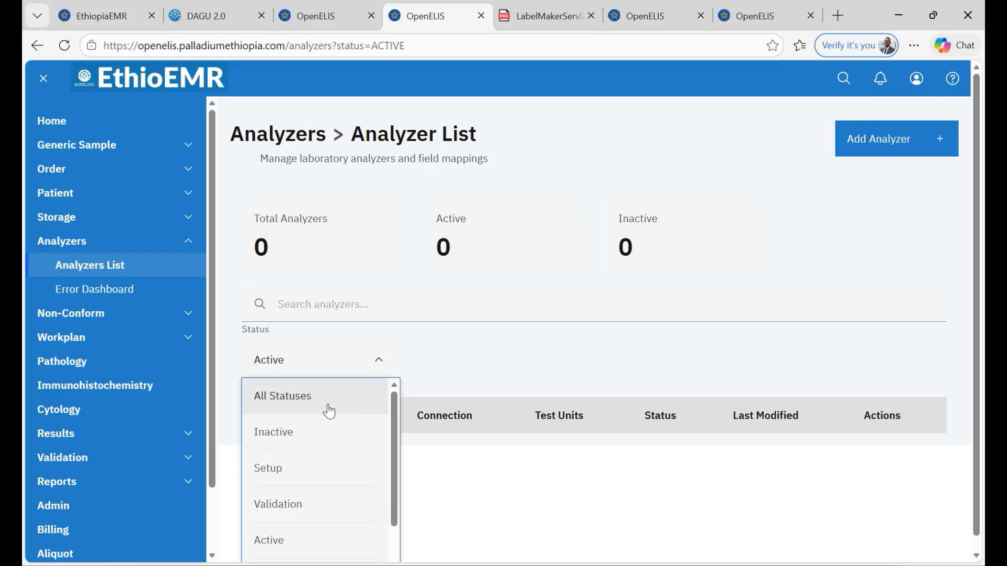
pyautogui.click(329, 402)
pyautogui.scroll(-1, 399, 502)
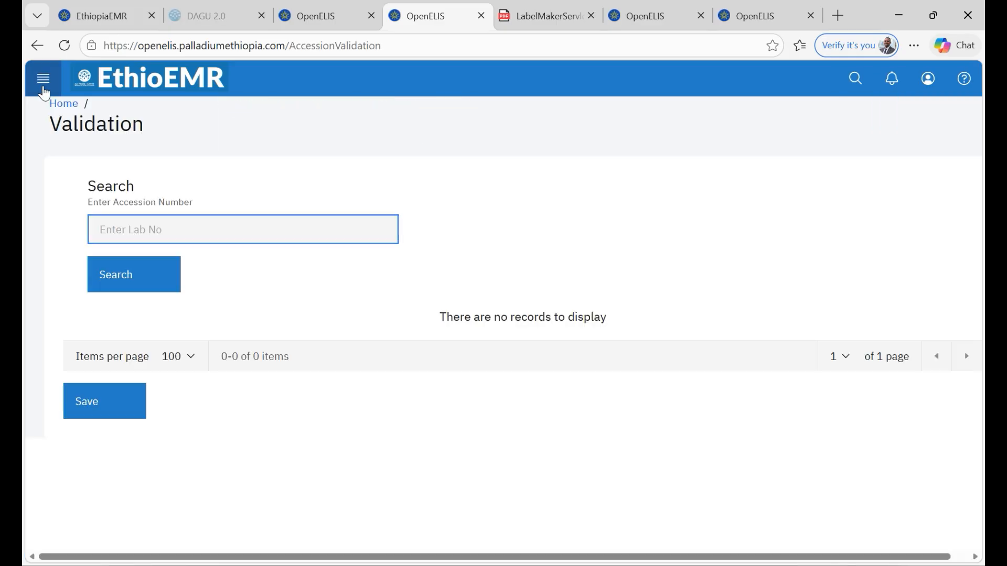
# On the lab dashboard home, list Ready For Validation orders sorted newest order date first
pyautogui.click(42, 80)
pyautogui.click(276, 172)
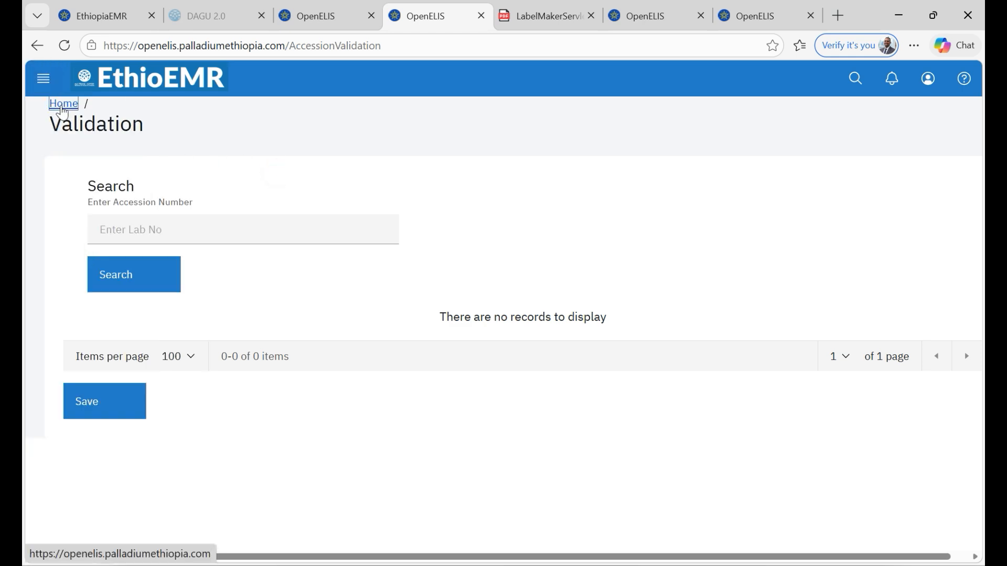
pyautogui.click(62, 107)
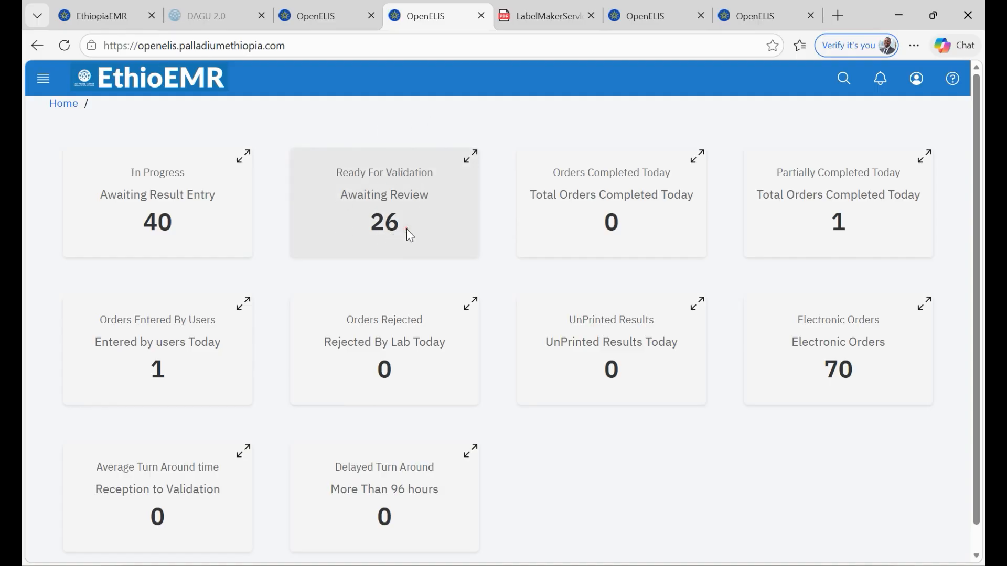
pyautogui.click(407, 229)
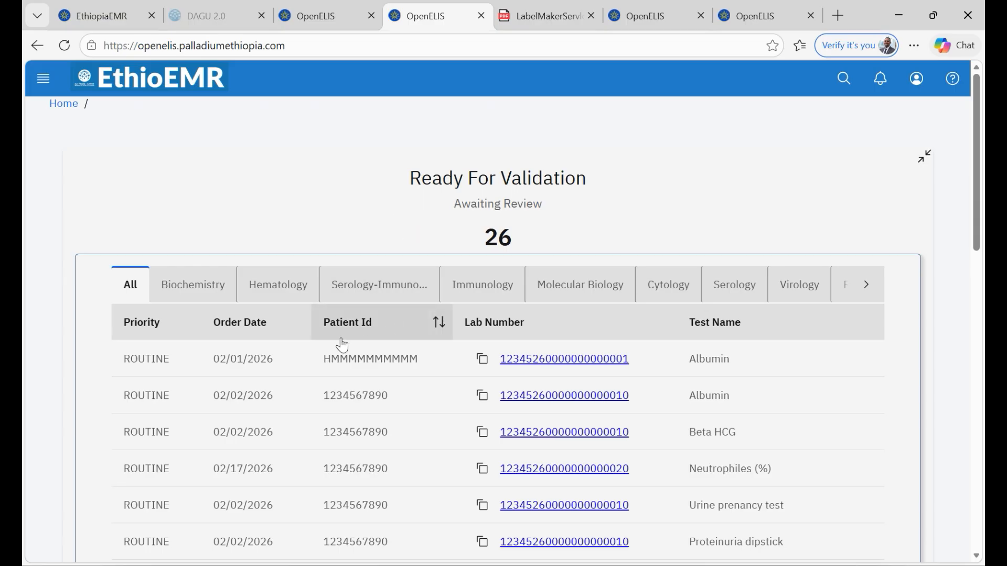
pyautogui.click(266, 334)
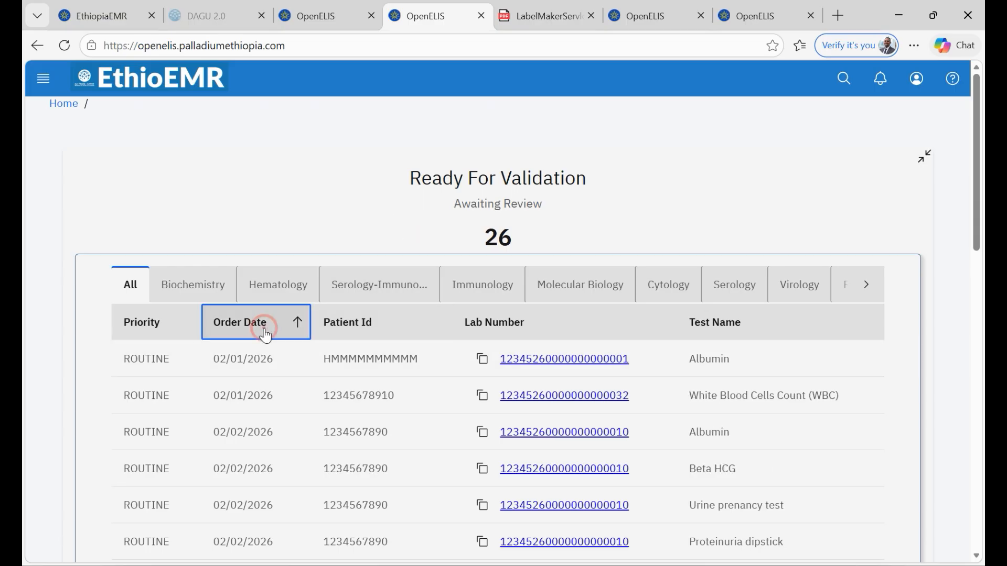
pyautogui.click(266, 333)
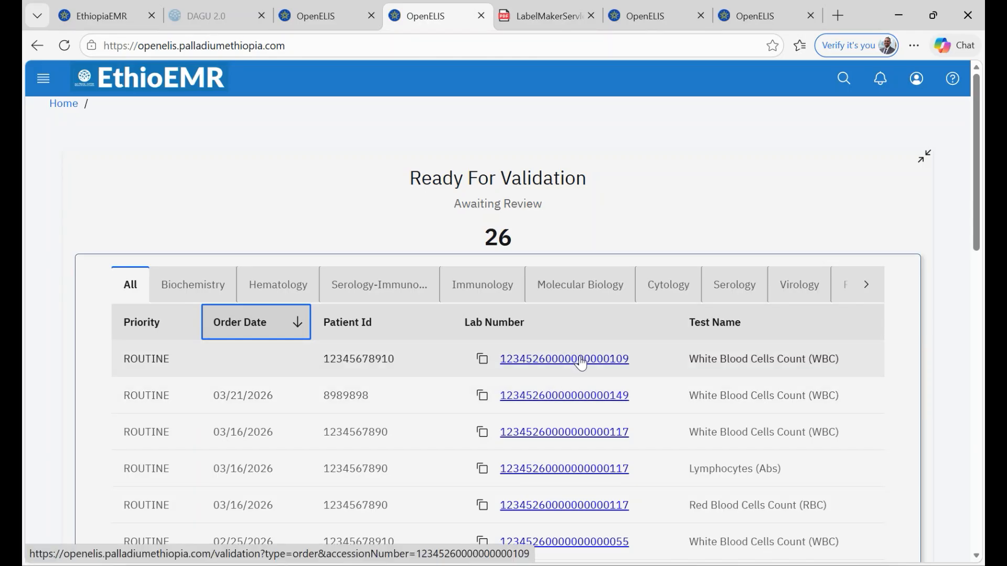
# Validate and save the 03/21/2026 White Blood Cells Count result of 7.00
pyautogui.click(578, 394)
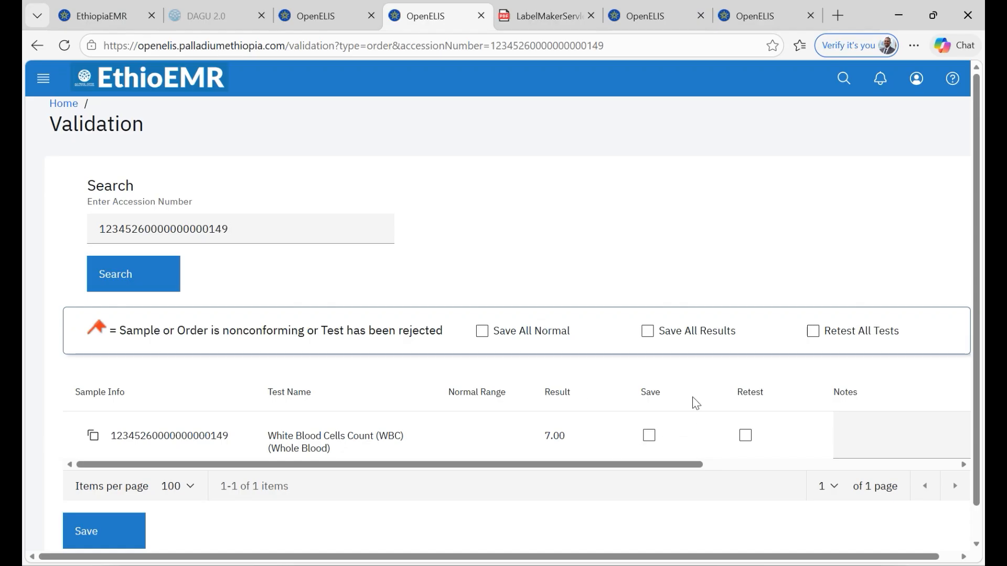
pyautogui.click(647, 335)
pyautogui.click(103, 548)
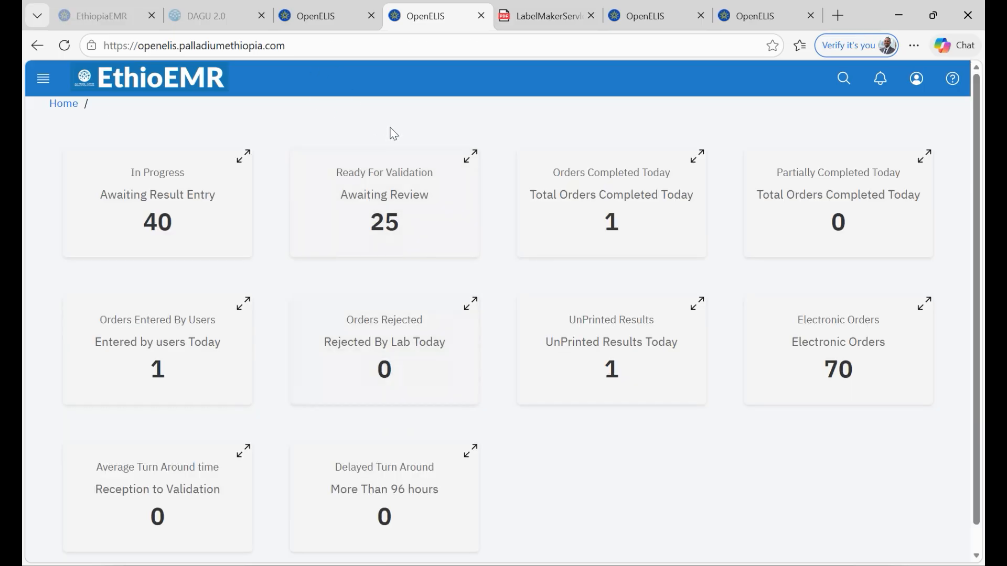
# Switch back to the EthiopiaEMR browser tab showing the patient summary
pyautogui.click(113, 3)
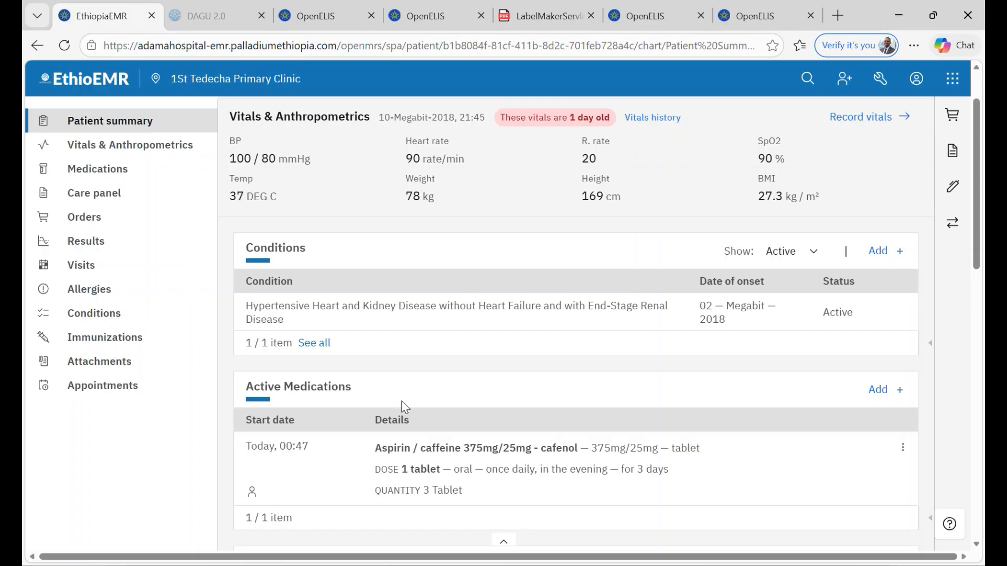
# Open the other patient's Results page and find the White blood cells value of 7.0 10^3/uL
pyautogui.click(106, 87)
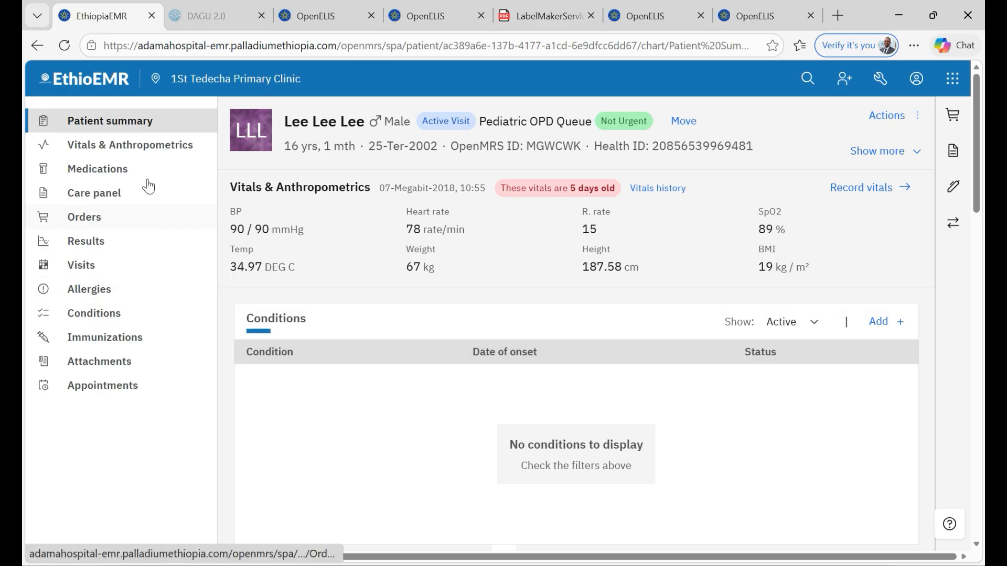
pyautogui.click(98, 246)
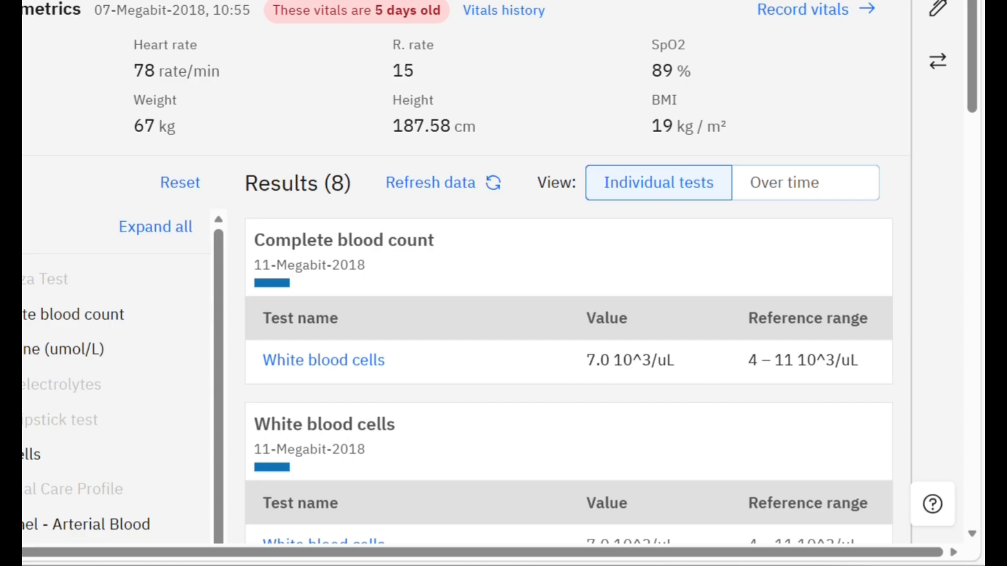
pyautogui.scroll(-5, 793, 350)
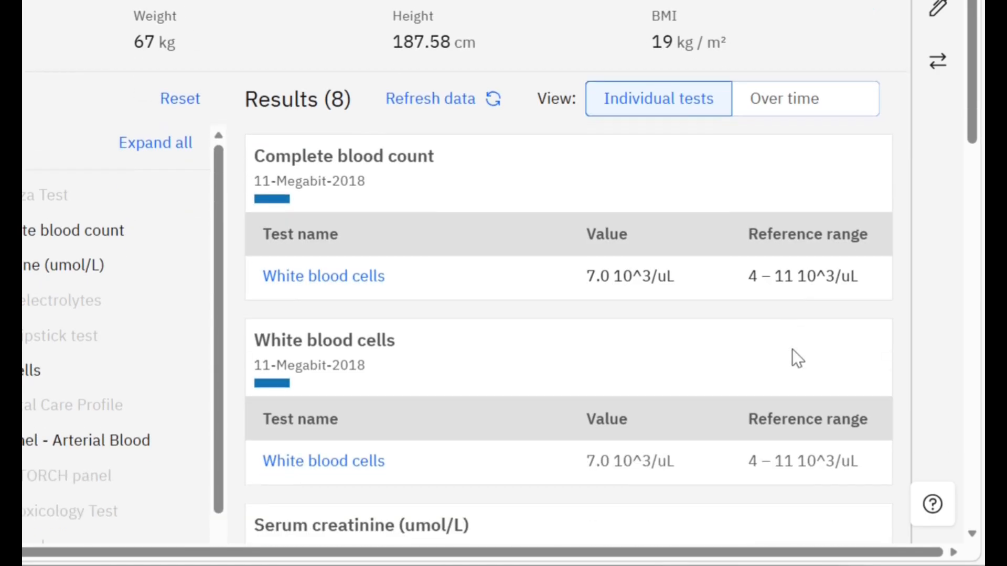
pyautogui.scroll(-8, 792, 351)
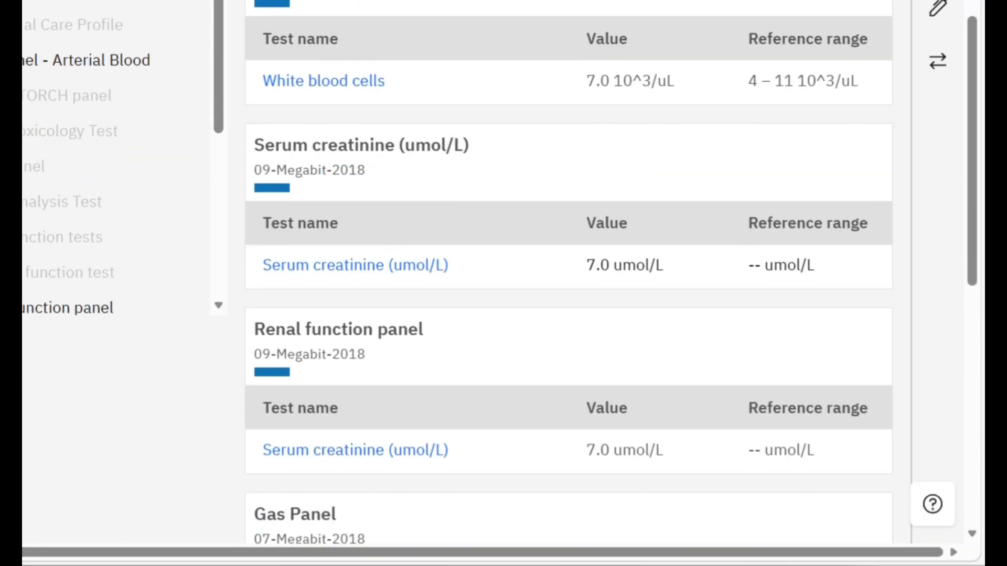
pyautogui.scroll(13, 792, 349)
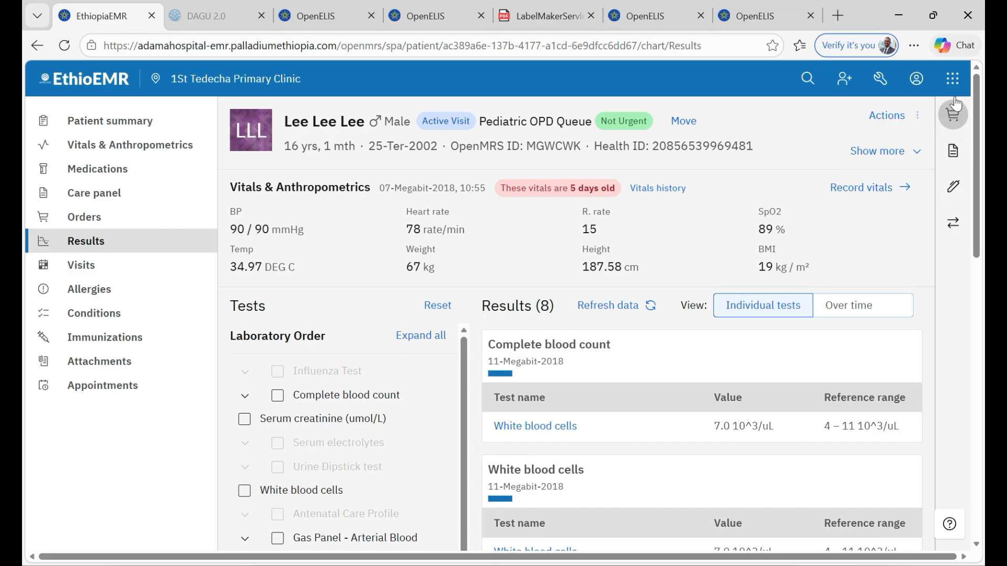
# Start a visit note and add Cluster Headache as the confirmed primary diagnosis
pyautogui.click(954, 186)
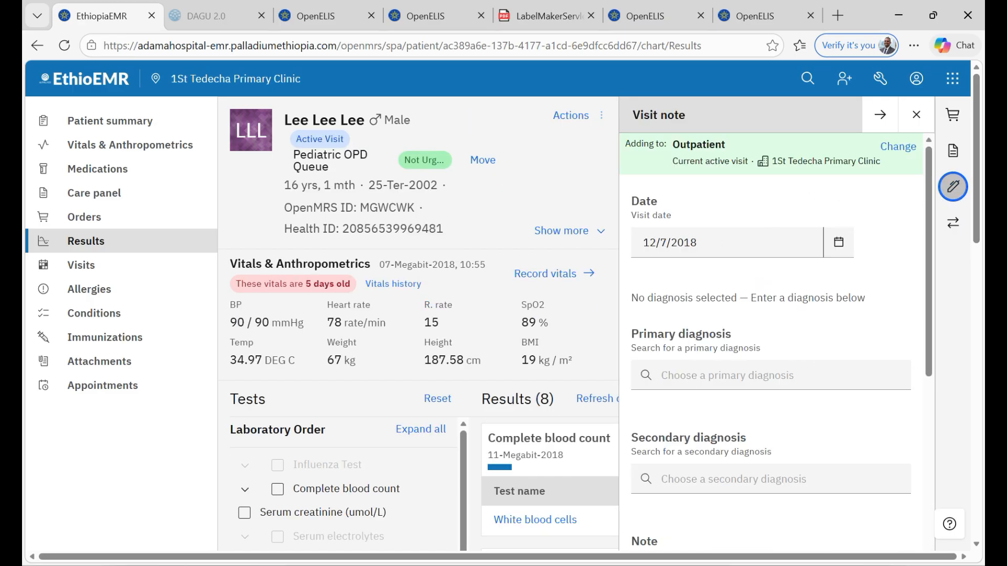
pyautogui.scroll(-3, 776, 341)
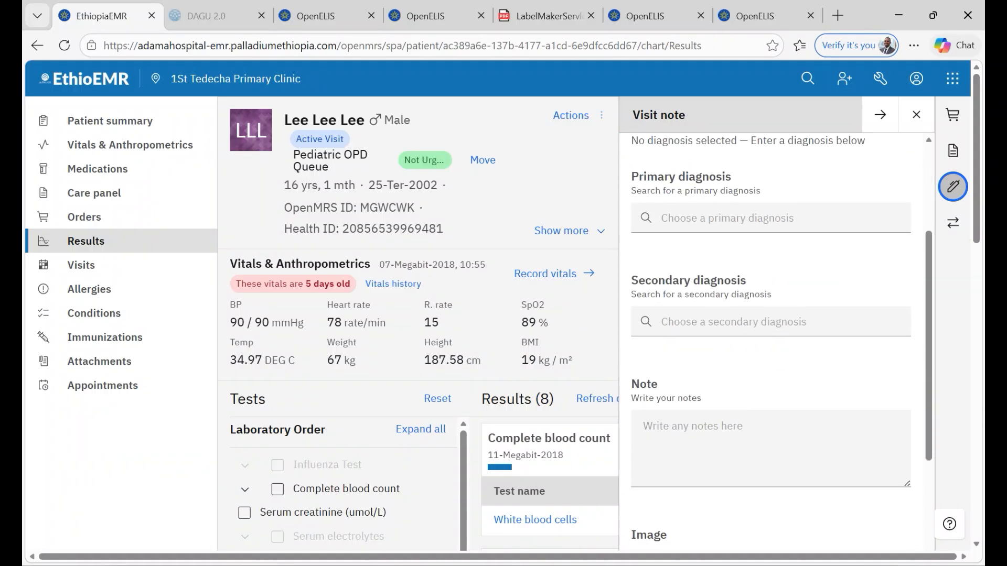
pyautogui.click(771, 218)
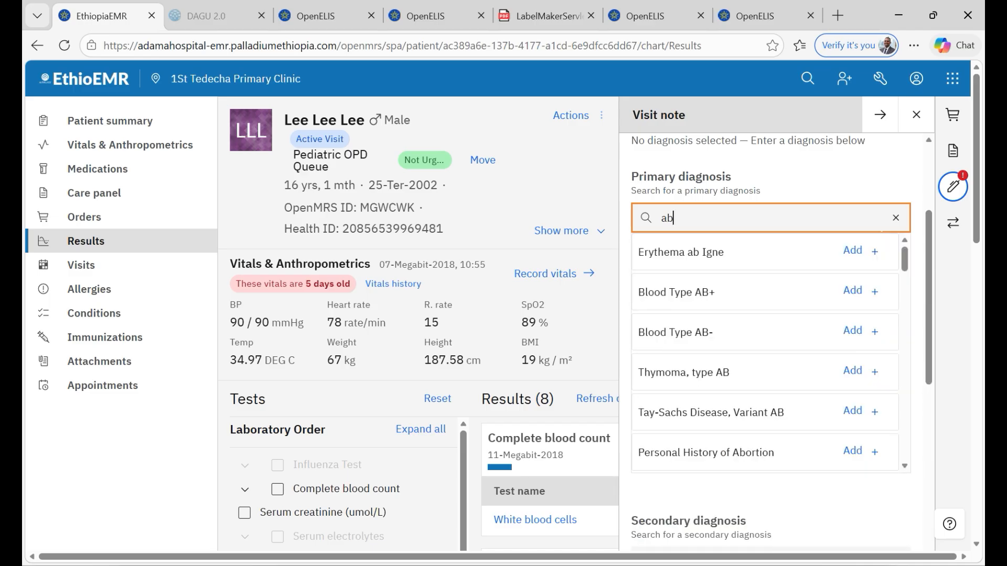
pyautogui.press('BackSpace')
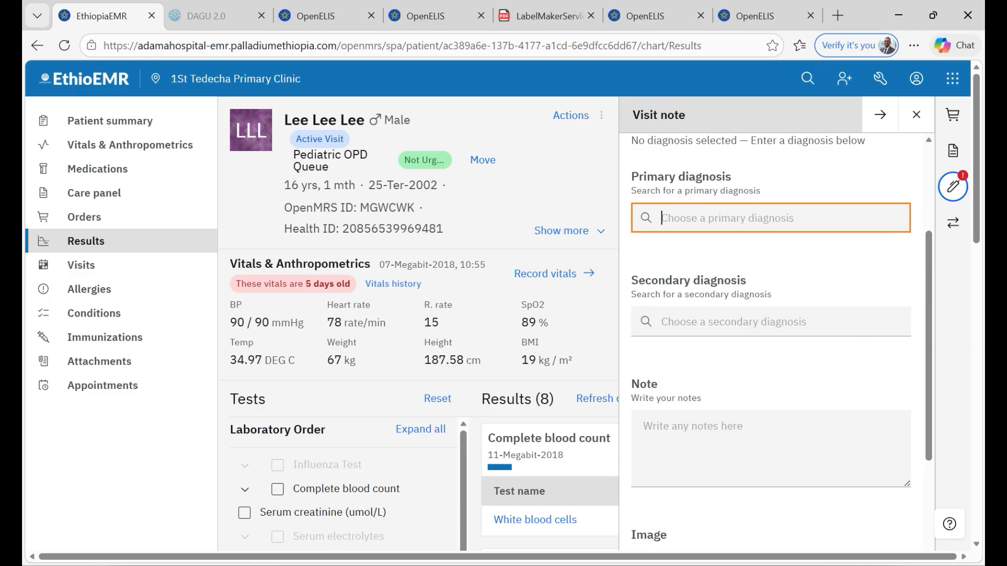
pyautogui.write('headac')
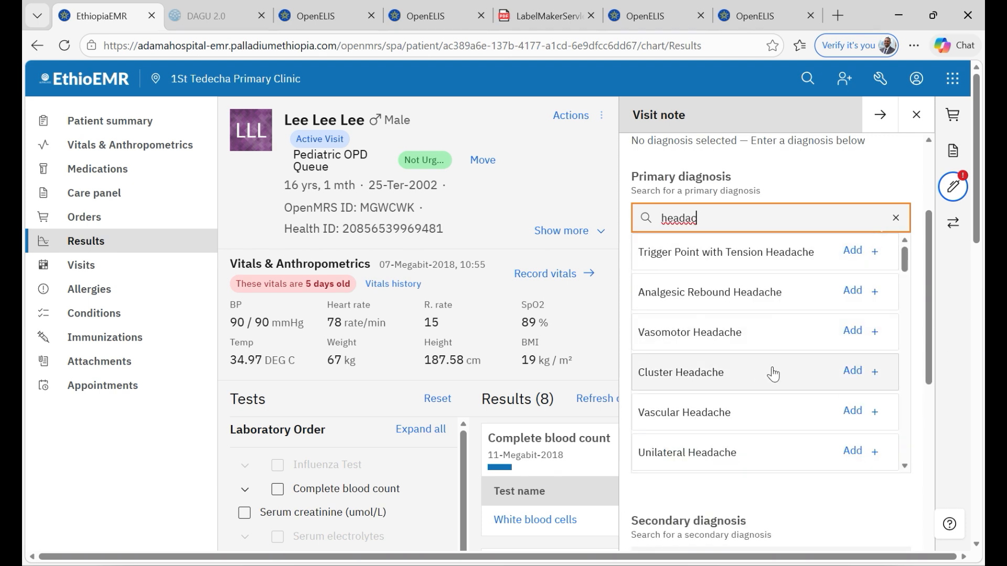
pyautogui.click(853, 371)
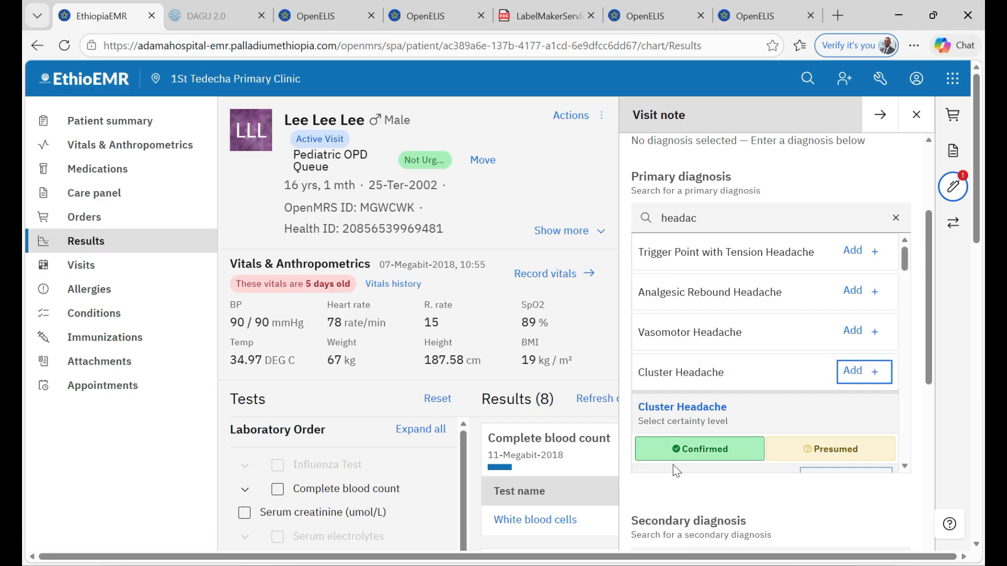
pyautogui.scroll(-3, 698, 397)
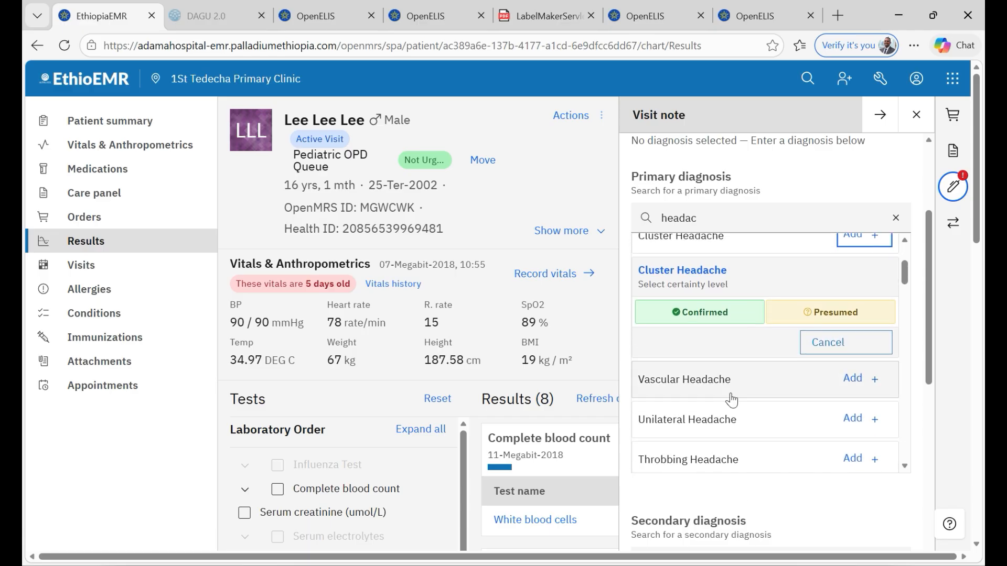
pyautogui.click(709, 316)
# Add Vasomotor Headache as a confirmed secondary diagnosis
pyautogui.scroll(3, 734, 310)
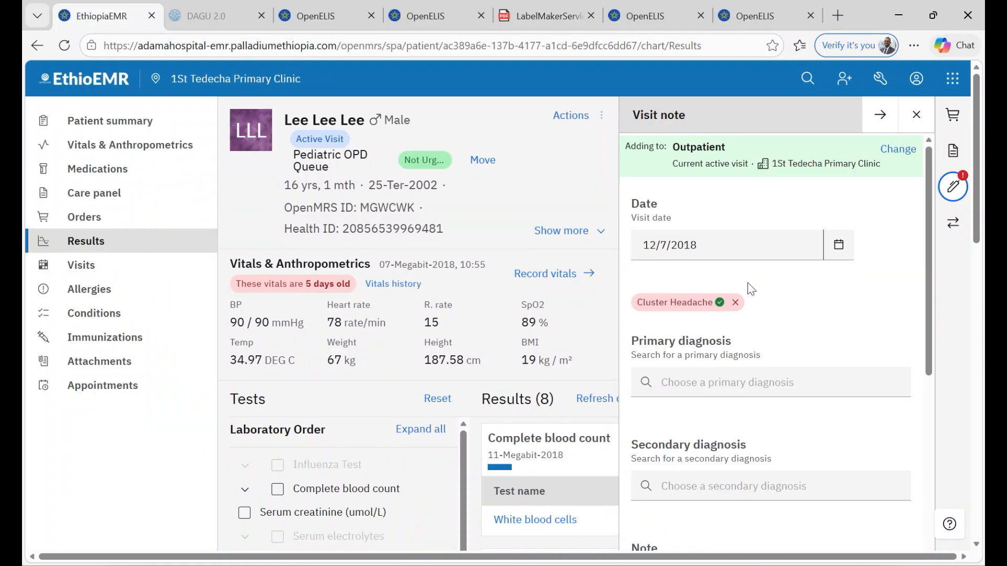
pyautogui.scroll(-3, 751, 289)
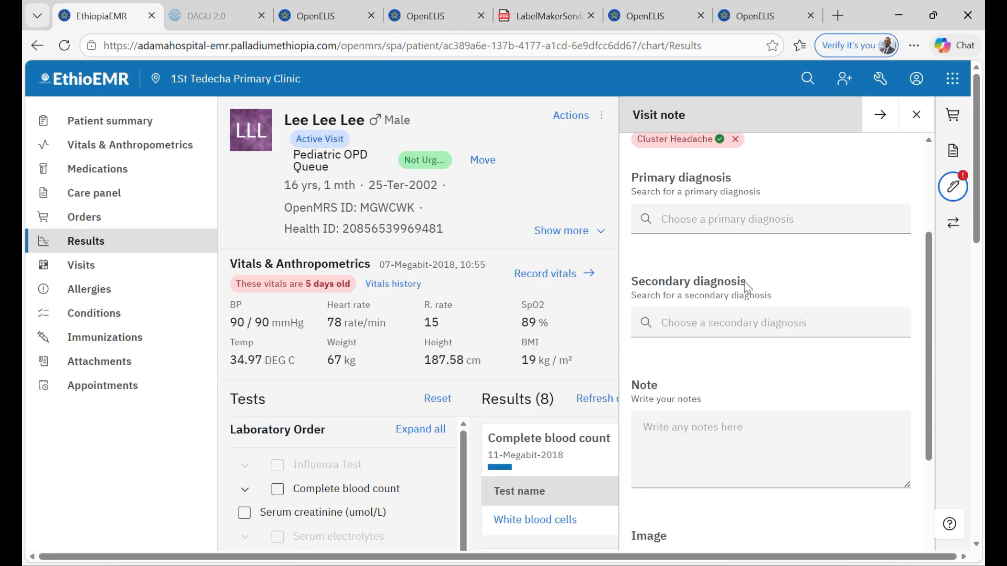
pyautogui.click(661, 322)
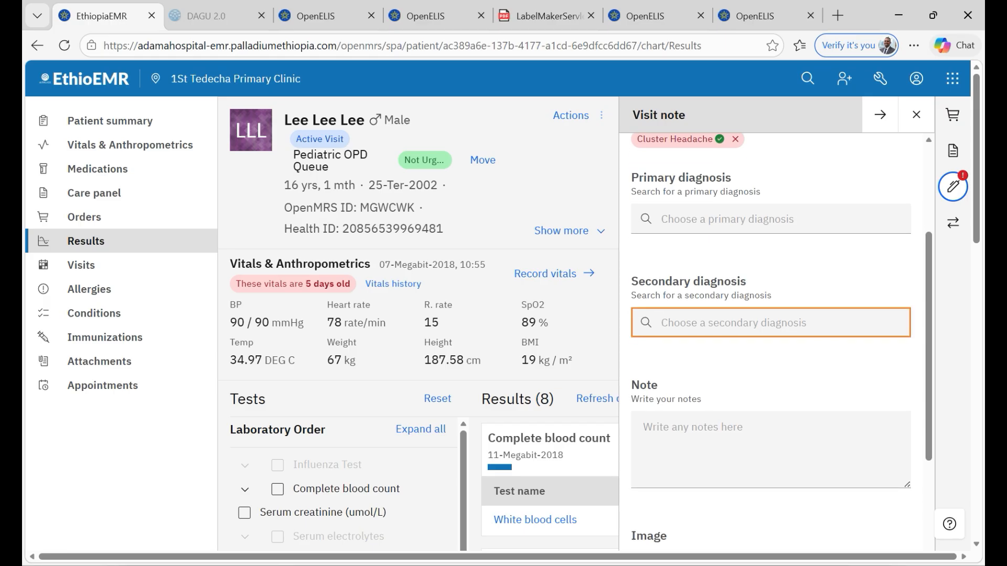
pyautogui.write('head')
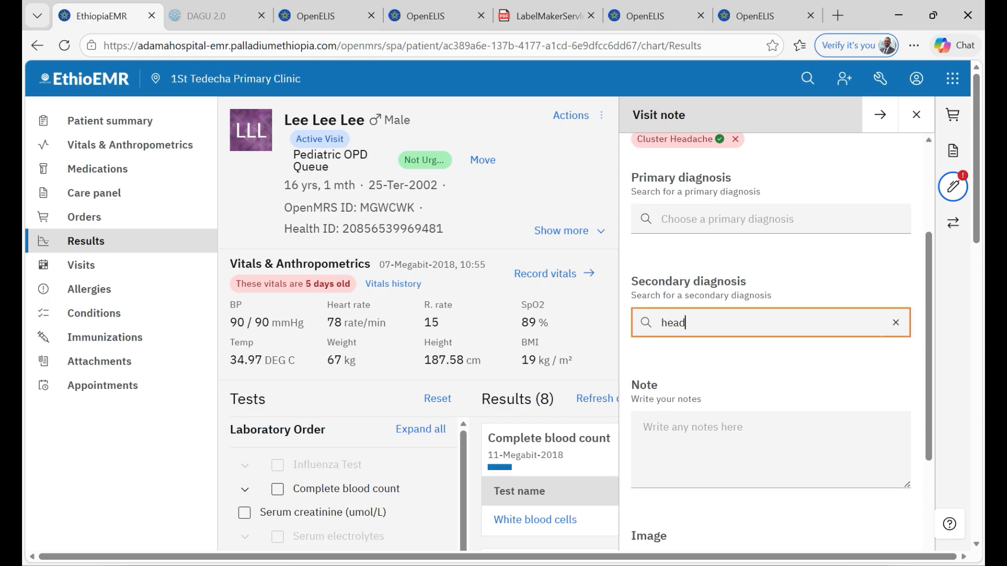
pyautogui.write('ach')
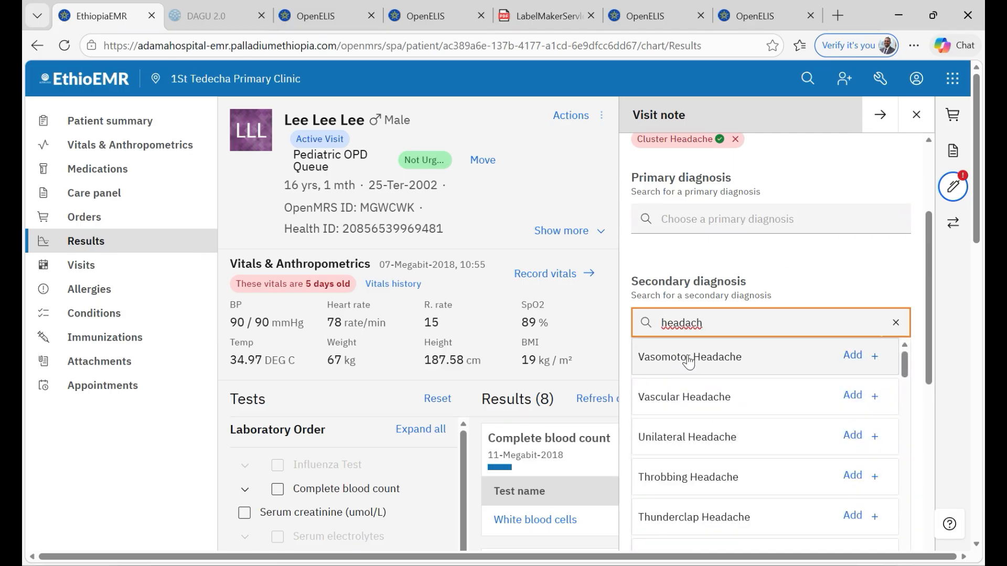
pyautogui.click(688, 362)
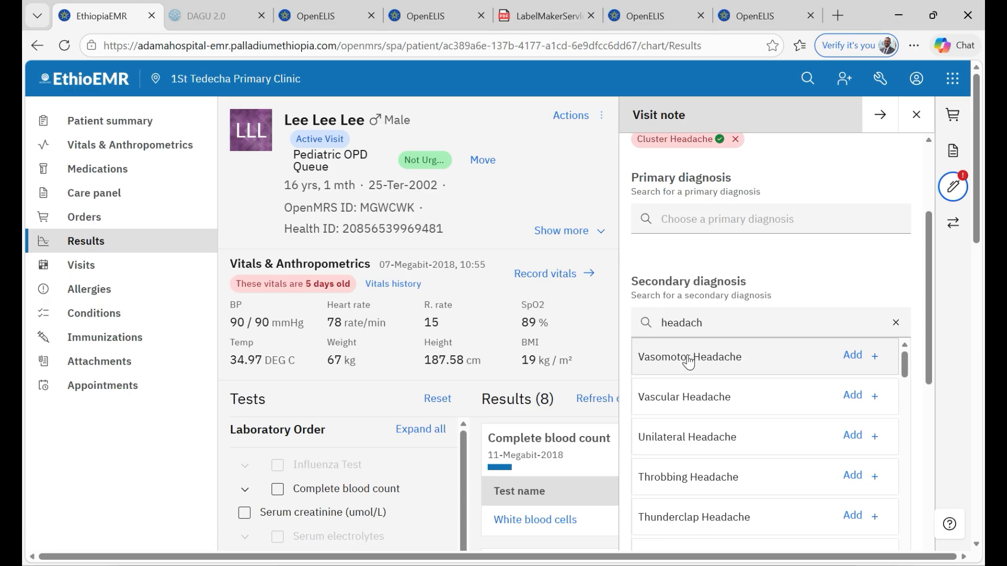
pyautogui.click(855, 361)
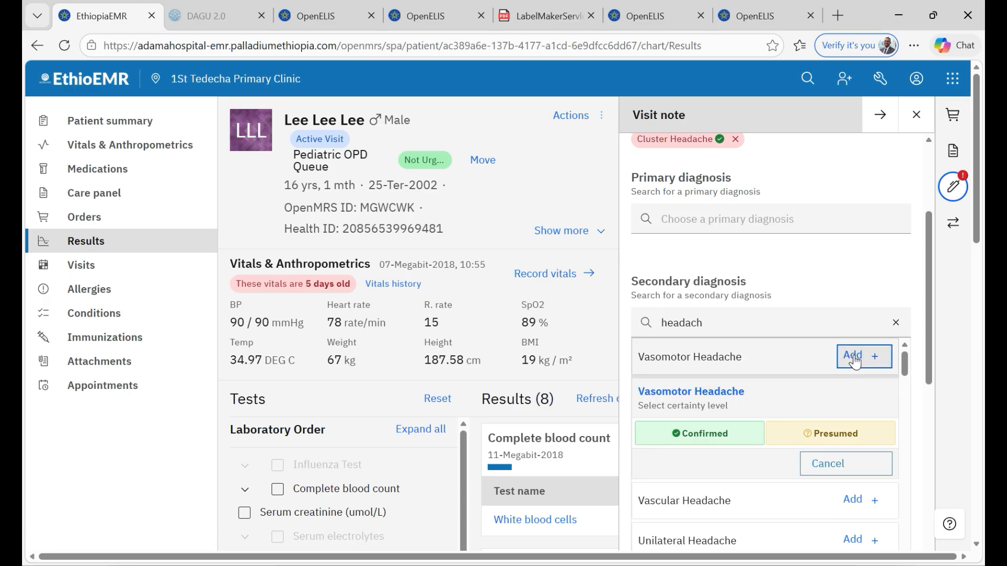
pyautogui.click(686, 439)
# Begin typing the visit note text
pyautogui.scroll(-3, 776, 336)
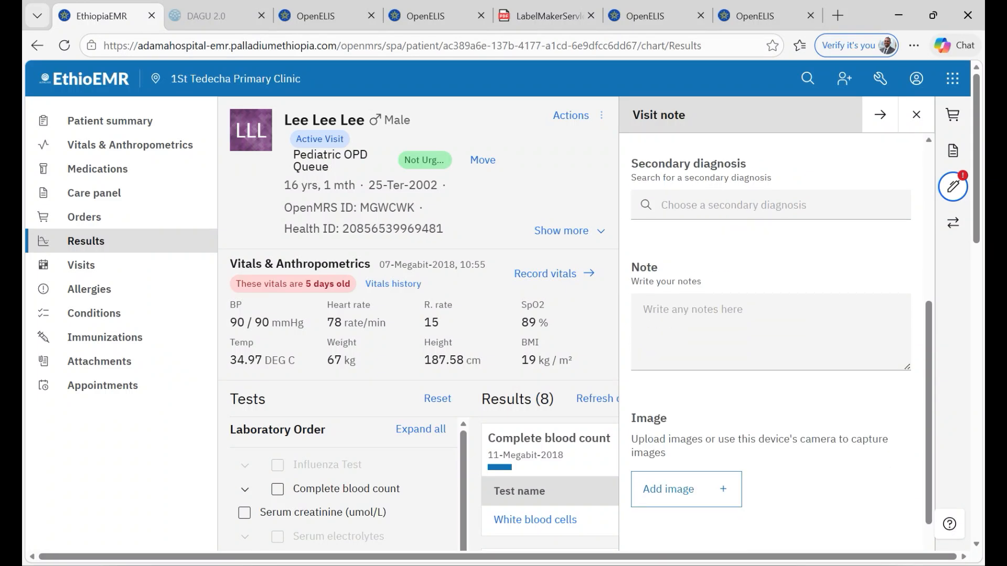
pyautogui.click(771, 332)
pyautogui.press('super+n')
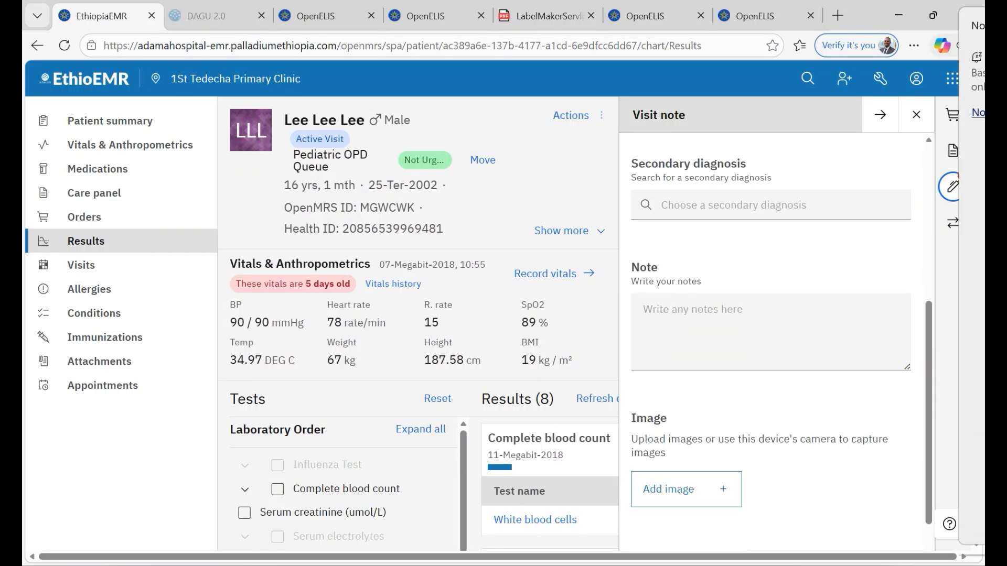
pyautogui.press('Escape')
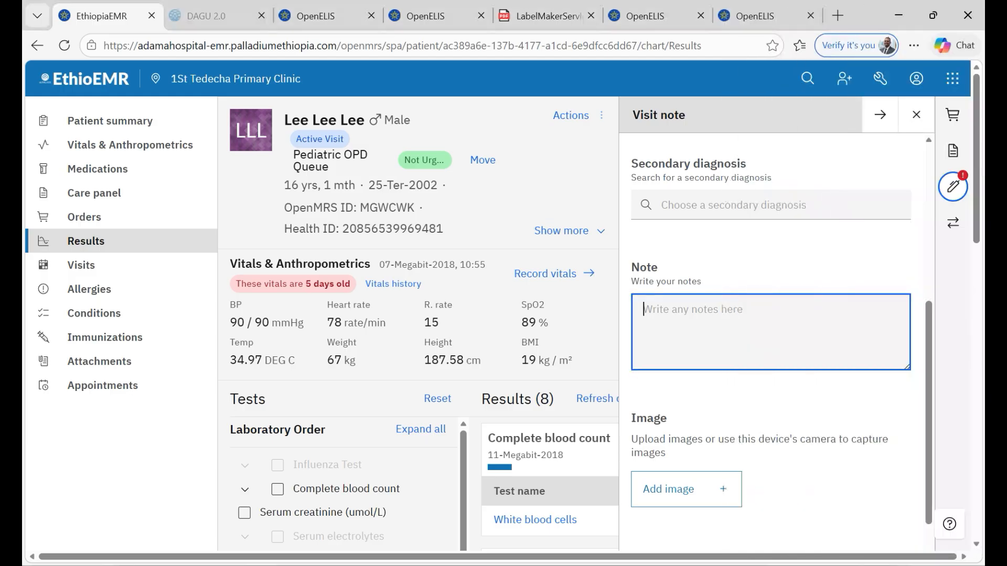
pyautogui.write('Write notes')
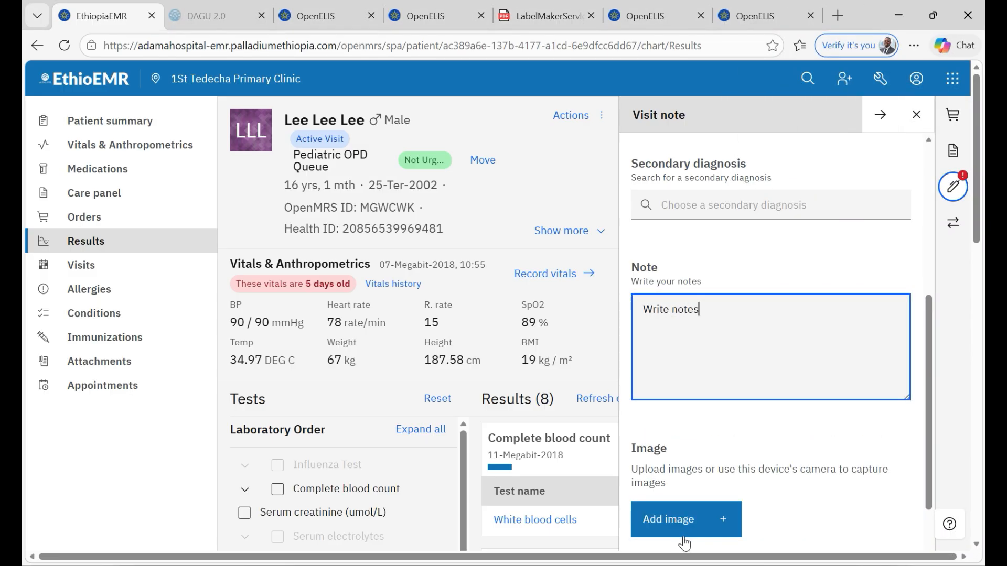
# Dismiss the image attachment dialog, then save and close the visit note
pyautogui.click(697, 529)
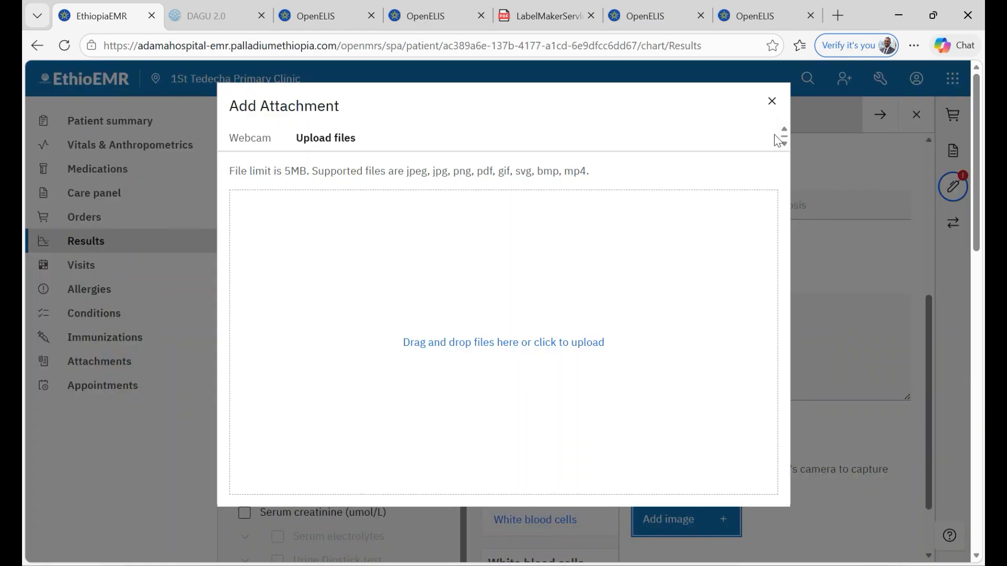
pyautogui.click(772, 103)
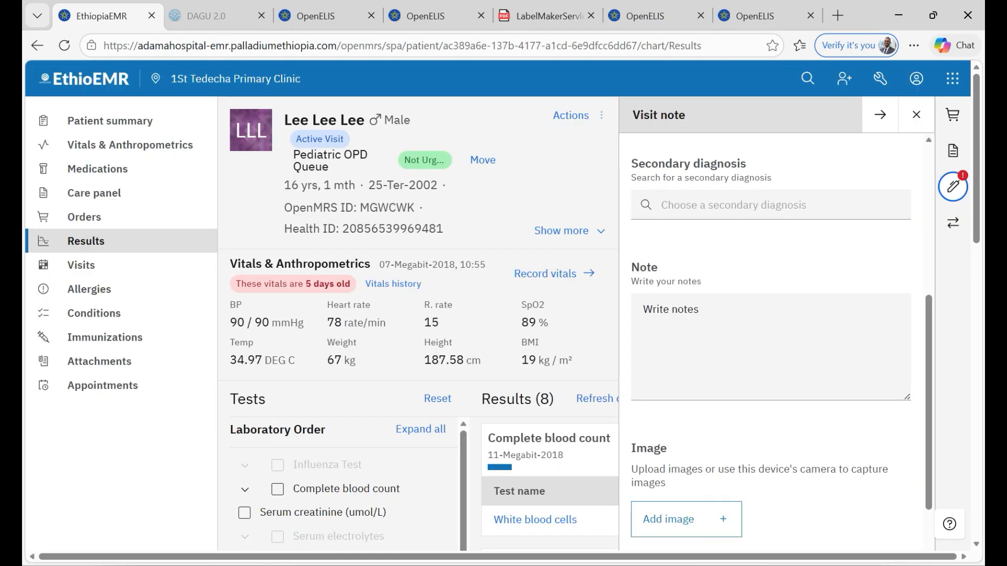
pyautogui.scroll(-2, 785, 436)
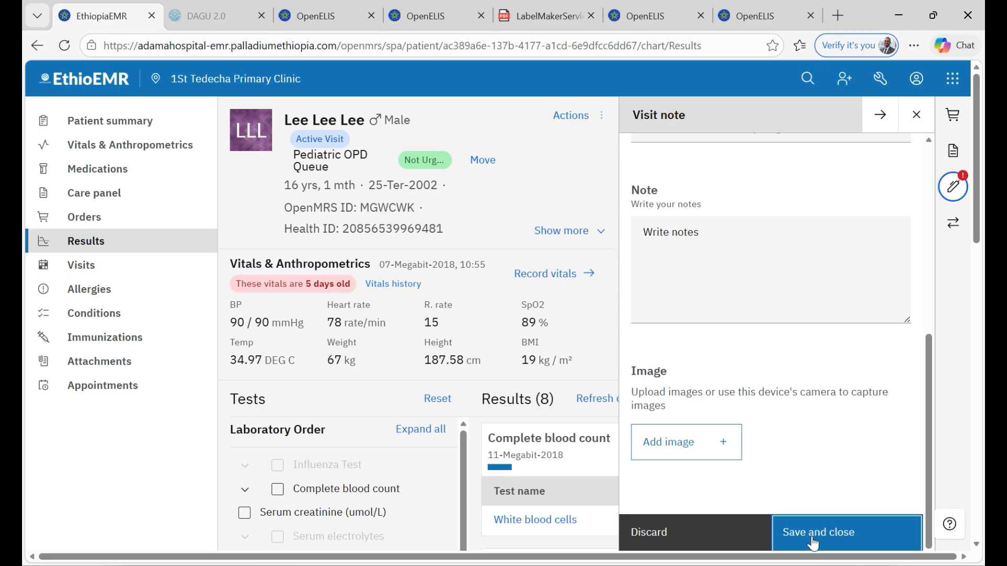
pyautogui.click(814, 543)
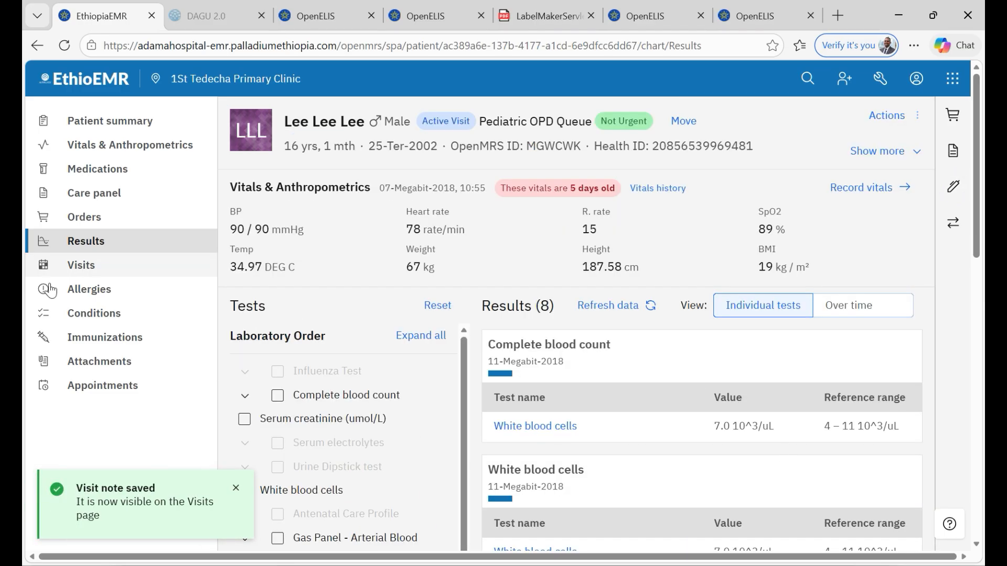
# Open the patient's Visits list and bring up the Transfer Details form for the outpatient visit
pyautogui.click(89, 265)
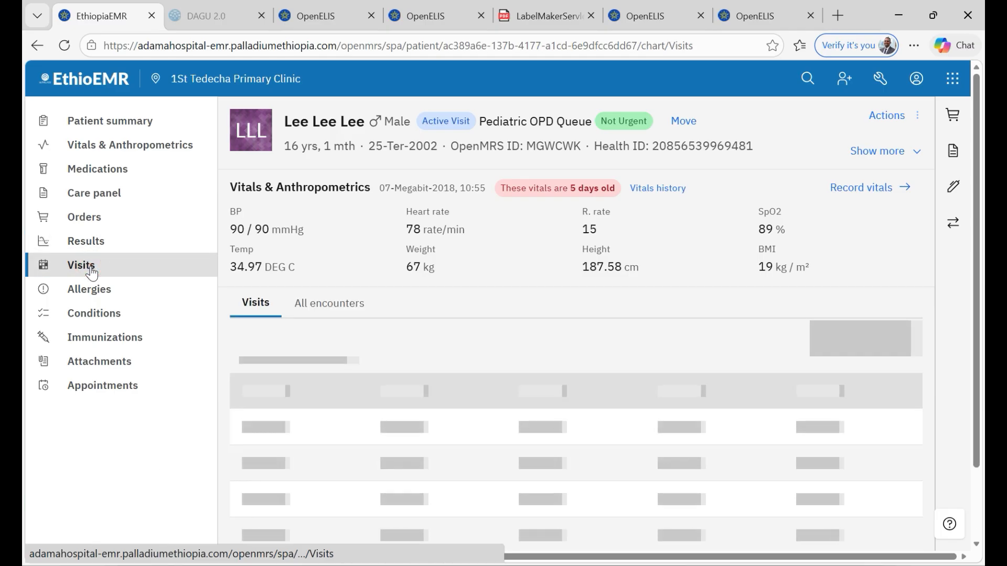
pyautogui.click(402, 350)
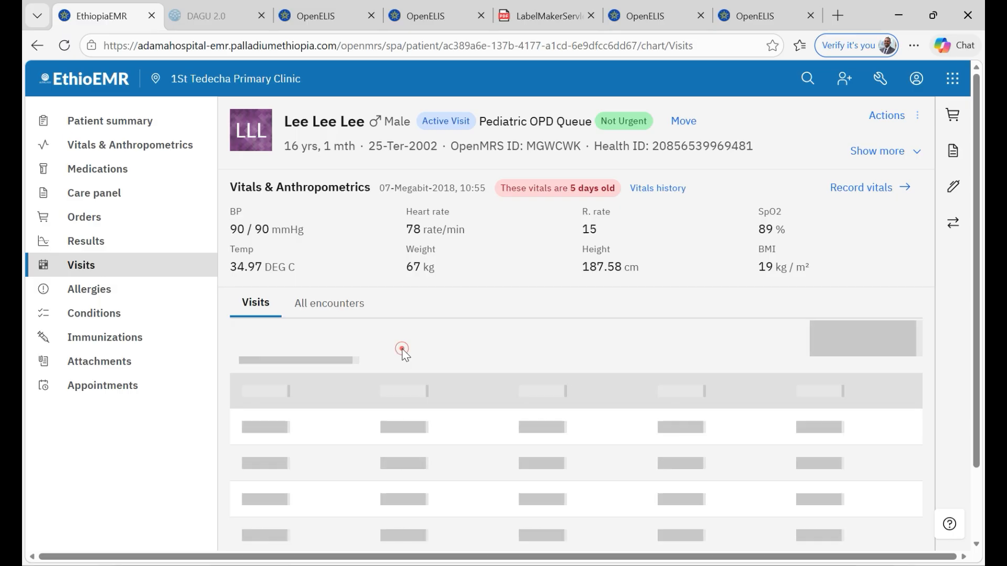
pyautogui.click(402, 349)
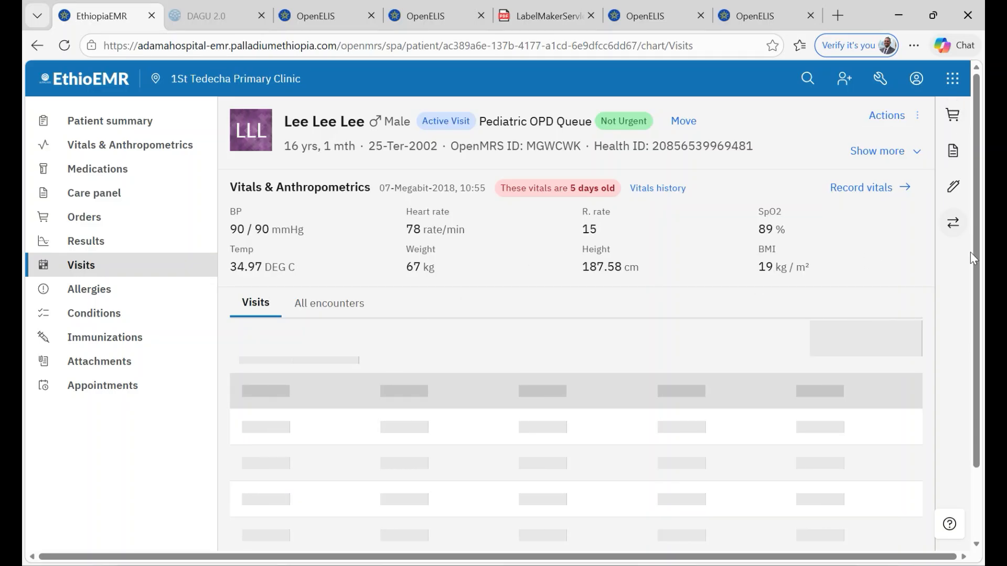
pyautogui.click(954, 230)
# Request the Neuro Clinic service with the note 'Needs attention from neurology' and save the transfer
pyautogui.click(948, 233)
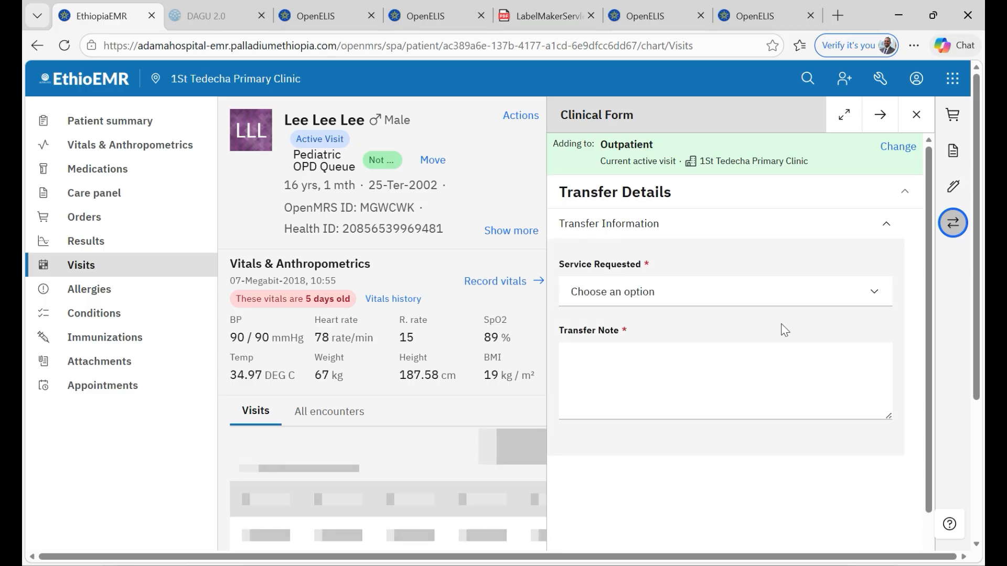
pyautogui.click(795, 294)
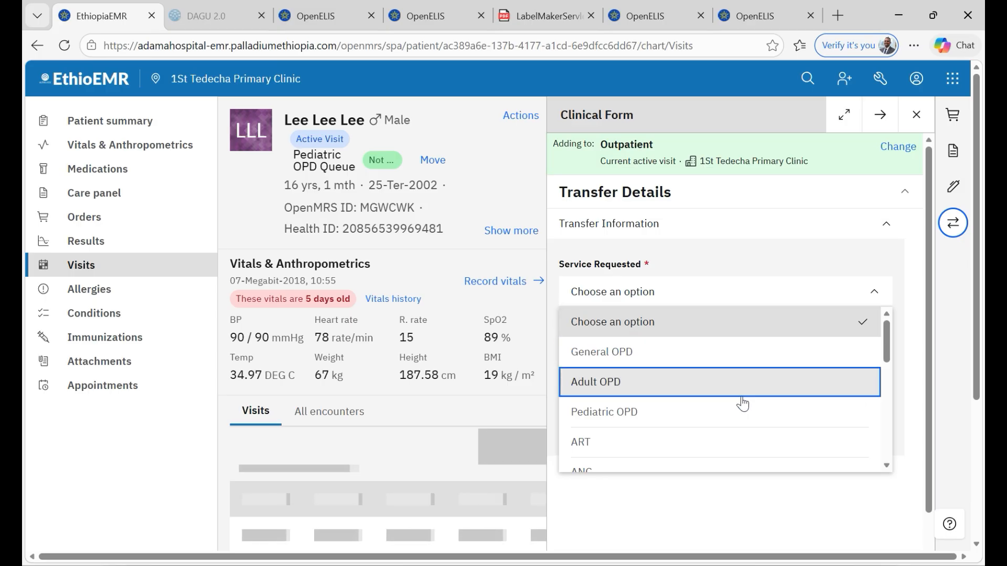
pyautogui.scroll(-3, 743, 404)
pyautogui.scroll(-4, 742, 403)
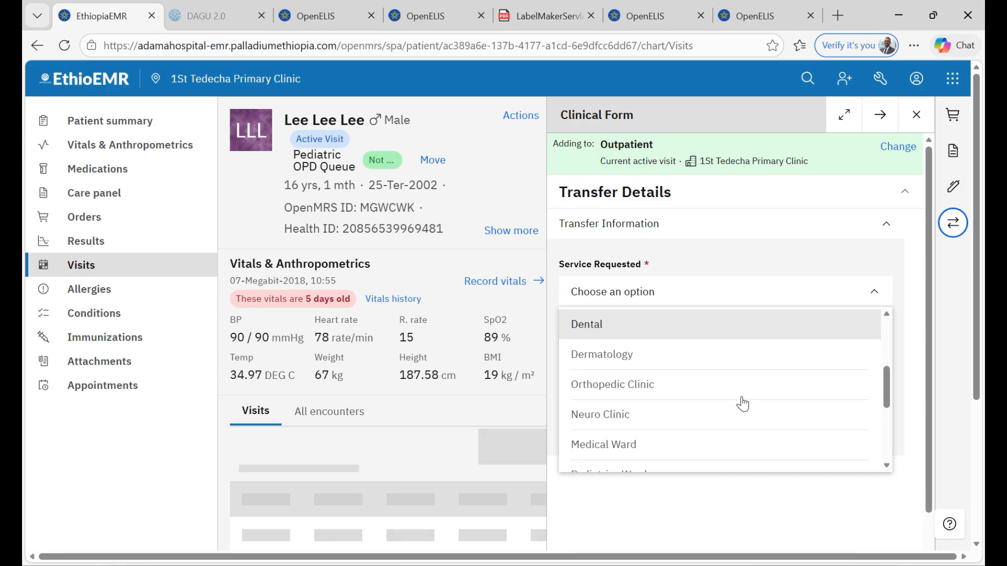
pyautogui.scroll(-3, 743, 404)
pyautogui.scroll(4, 742, 403)
pyautogui.scroll(3, 743, 404)
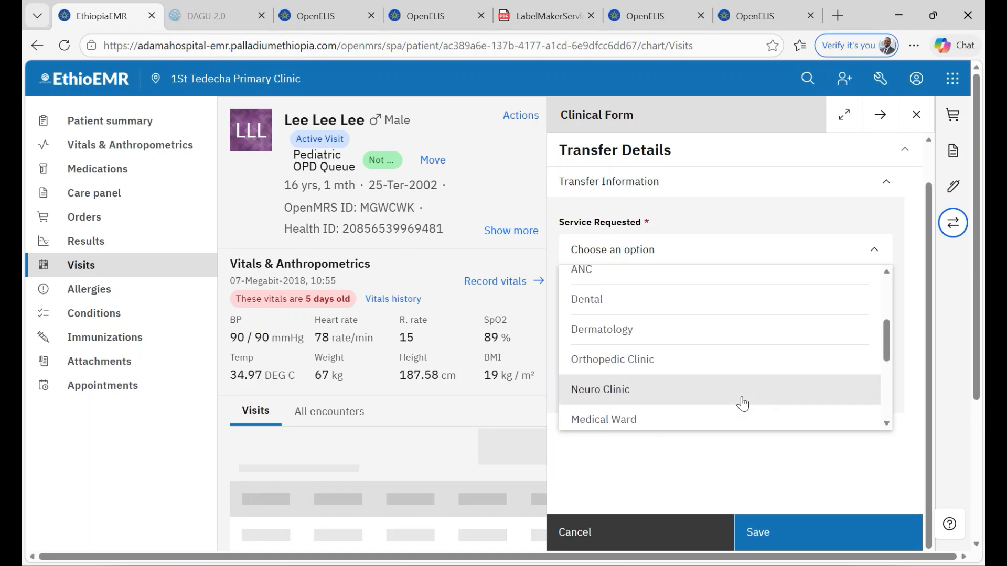
pyautogui.click(648, 389)
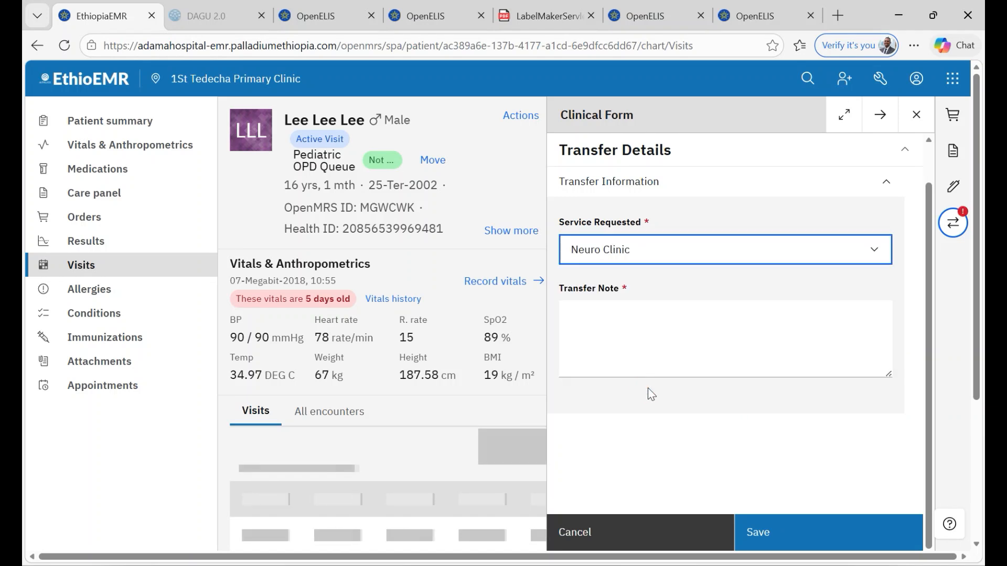
pyautogui.click(650, 336)
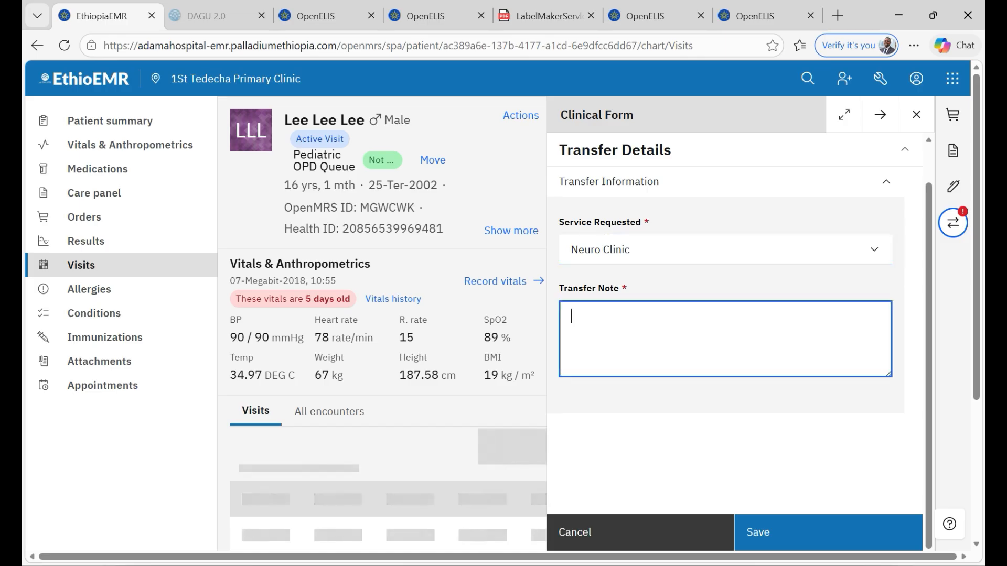
pyautogui.write('Needs attention from neurology')
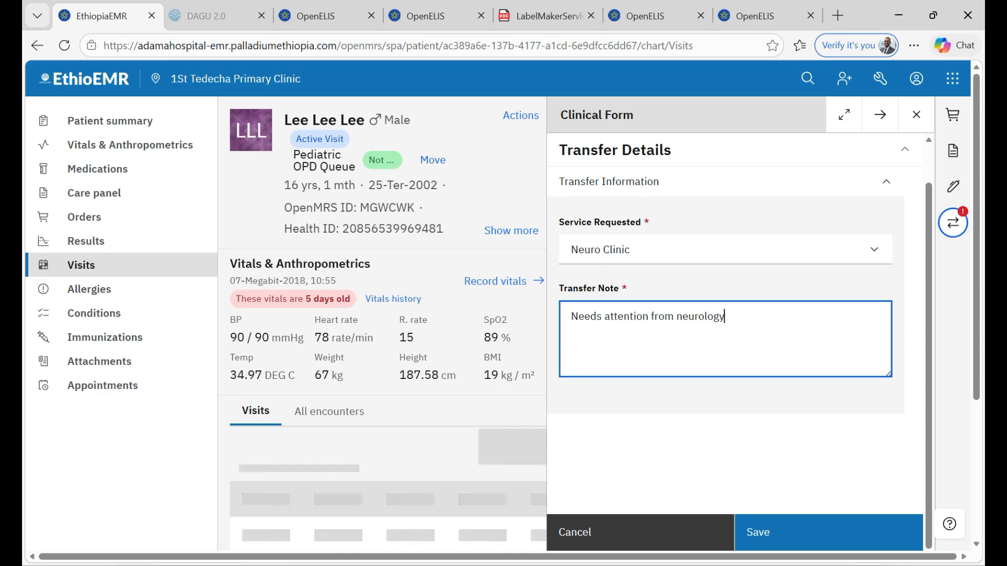
pyautogui.click(781, 537)
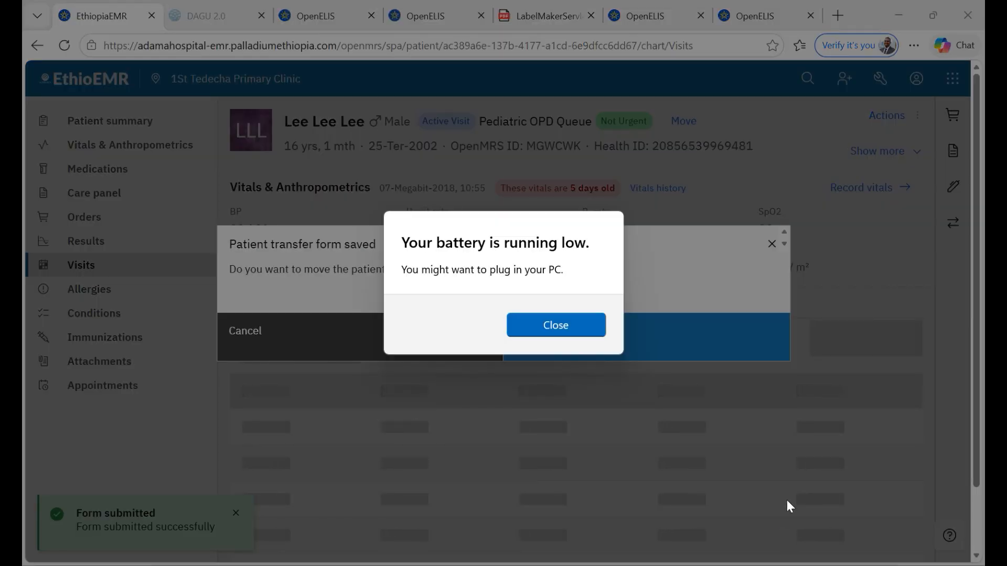
# Dismiss the battery warning, agree to move now, and set the service location to Neuro Clinic Queue
pyautogui.click(555, 318)
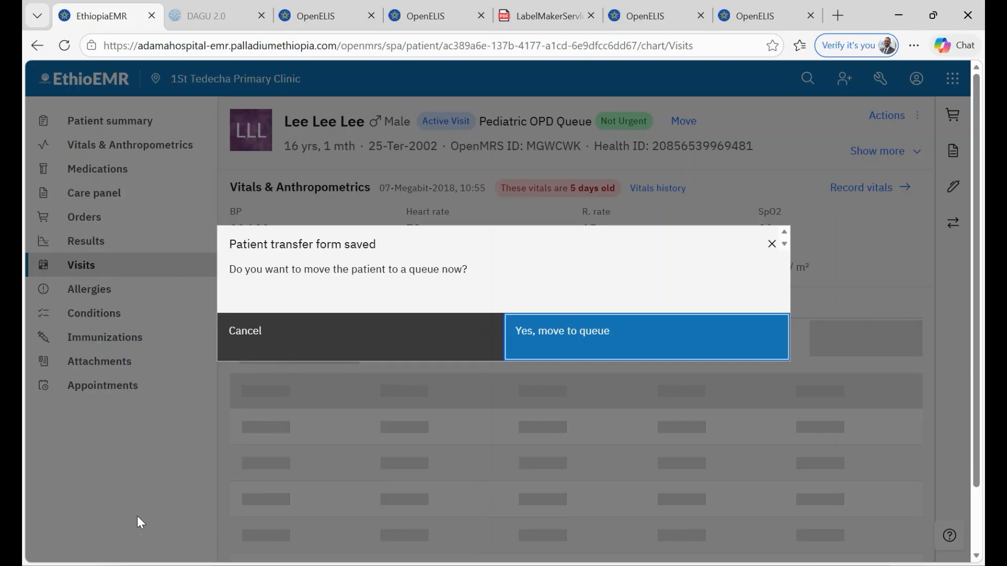
pyautogui.click(612, 347)
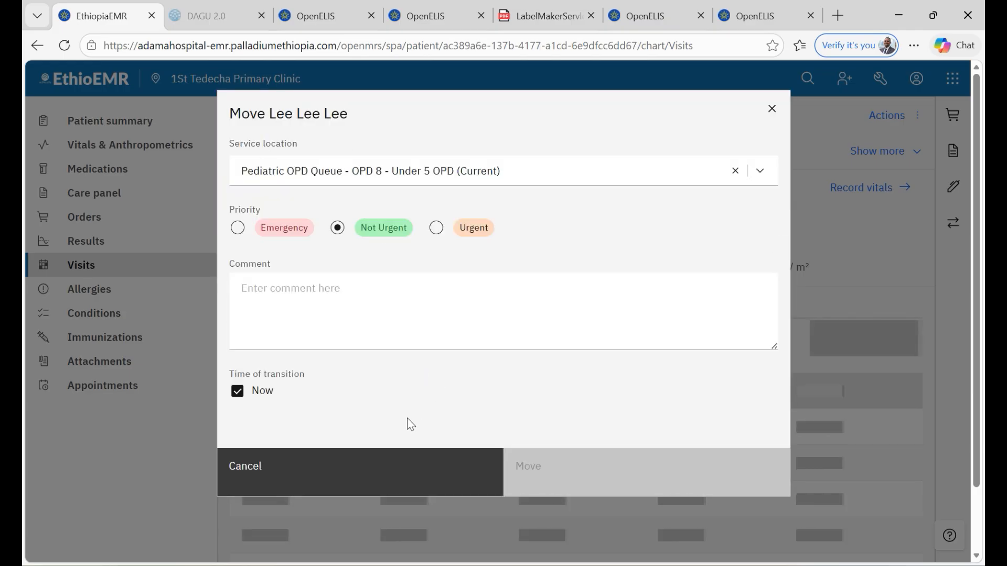
pyautogui.click(348, 171)
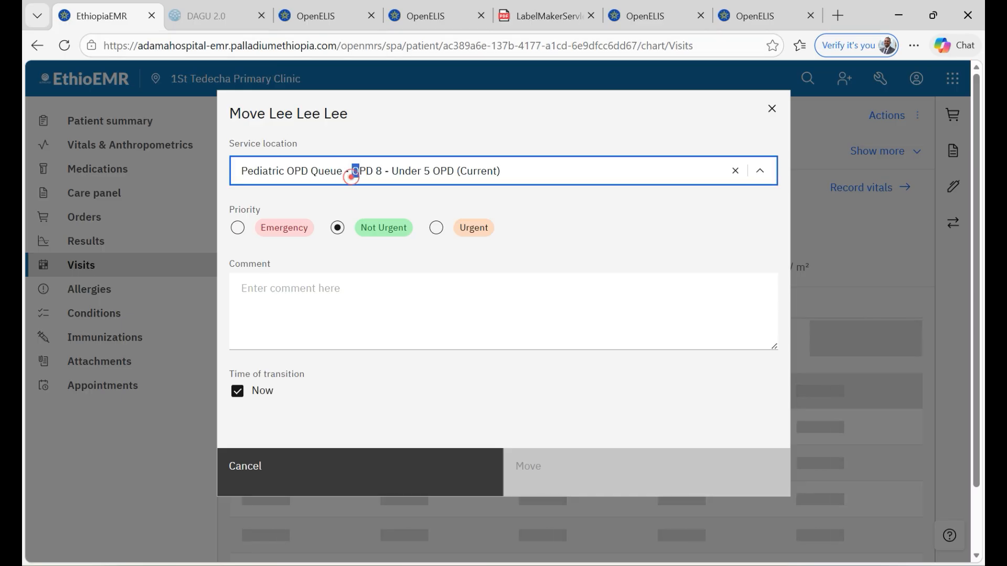
pyautogui.click(762, 173)
pyautogui.click(735, 171)
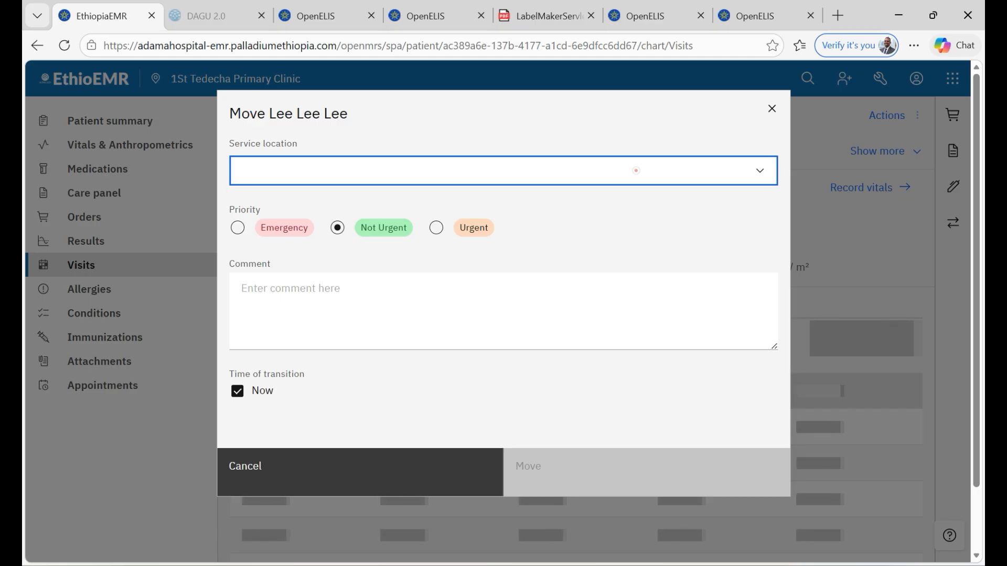
pyautogui.click(636, 170)
pyautogui.write('ne')
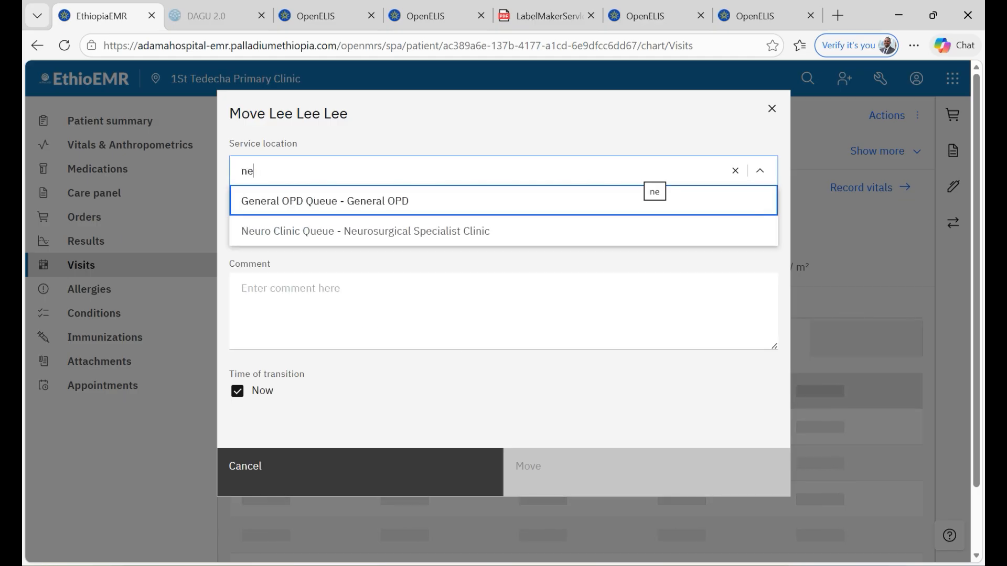
pyautogui.click(483, 231)
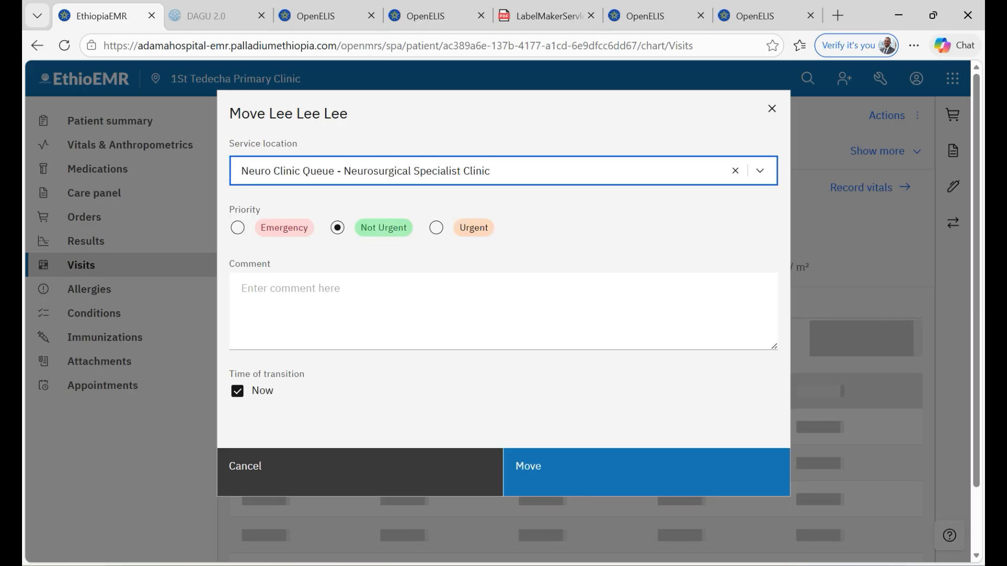
# Add the comment 'Additional comment' and complete the move
pyautogui.click(337, 309)
pyautogui.write('Addition')
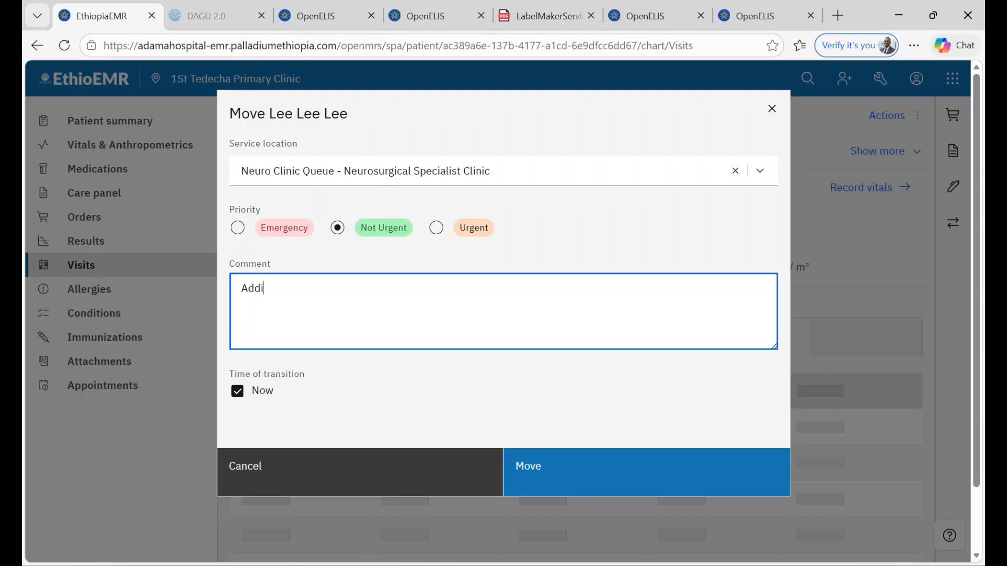
pyautogui.write('al comment')
pyautogui.click(556, 468)
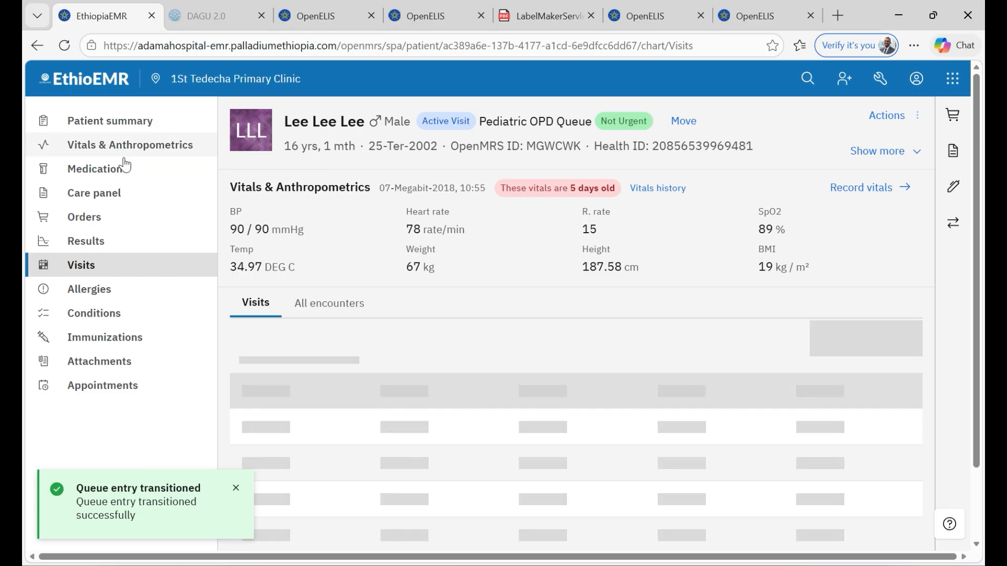
# On the service queues page, filter by 'lee' and view, then close, the patient's transfer details
pyautogui.click(102, 94)
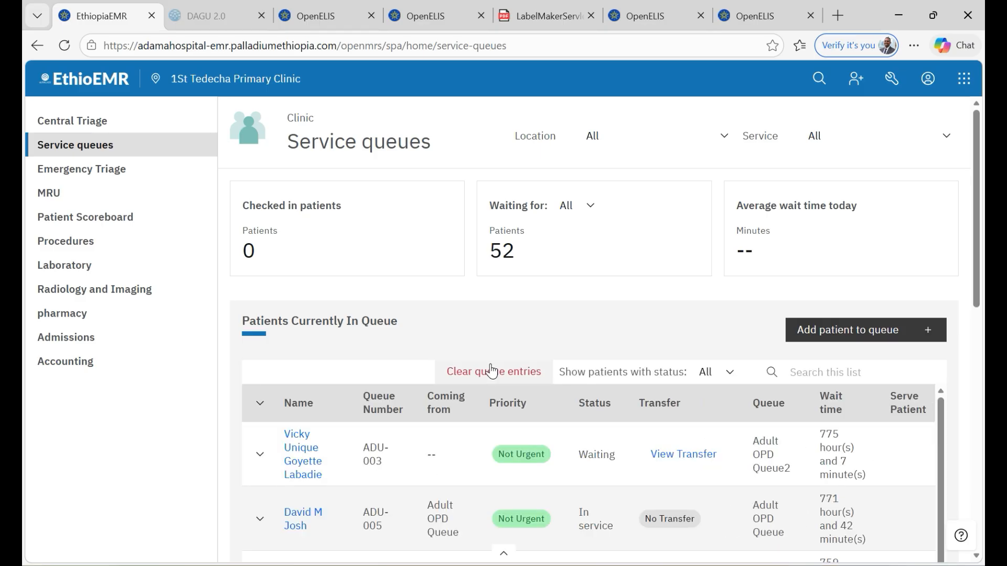
pyautogui.click(819, 372)
pyautogui.write('le')
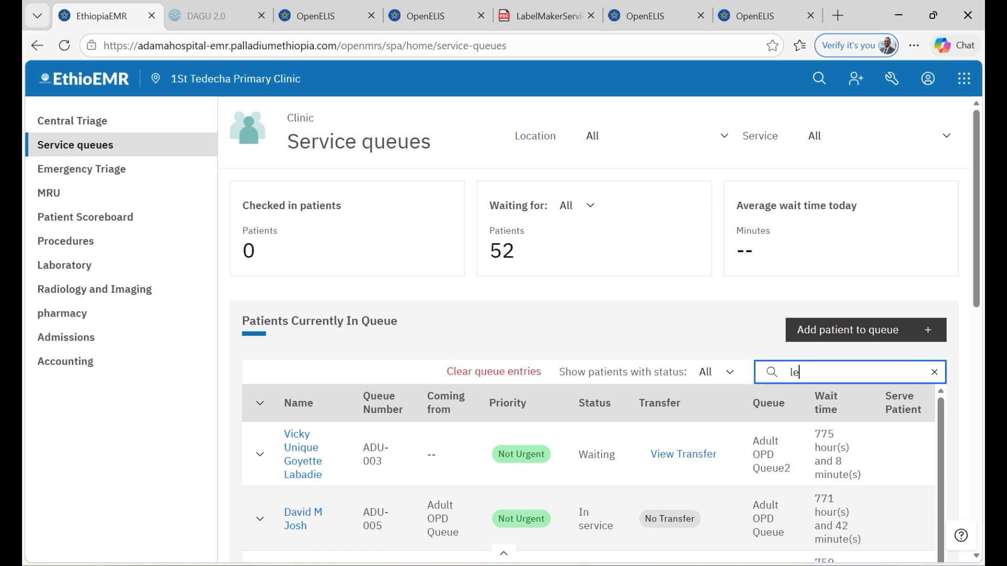
pyautogui.write('e')
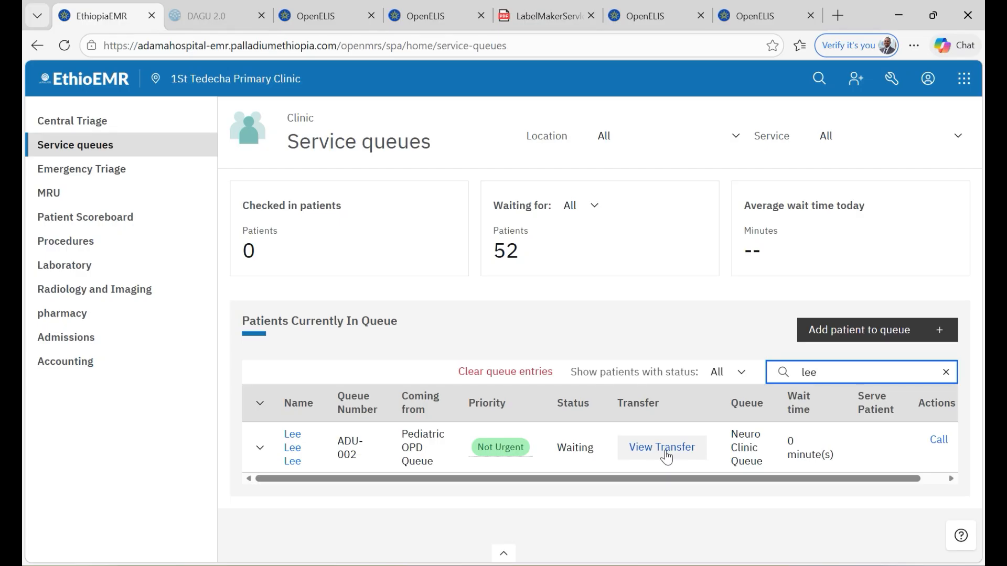
pyautogui.click(664, 448)
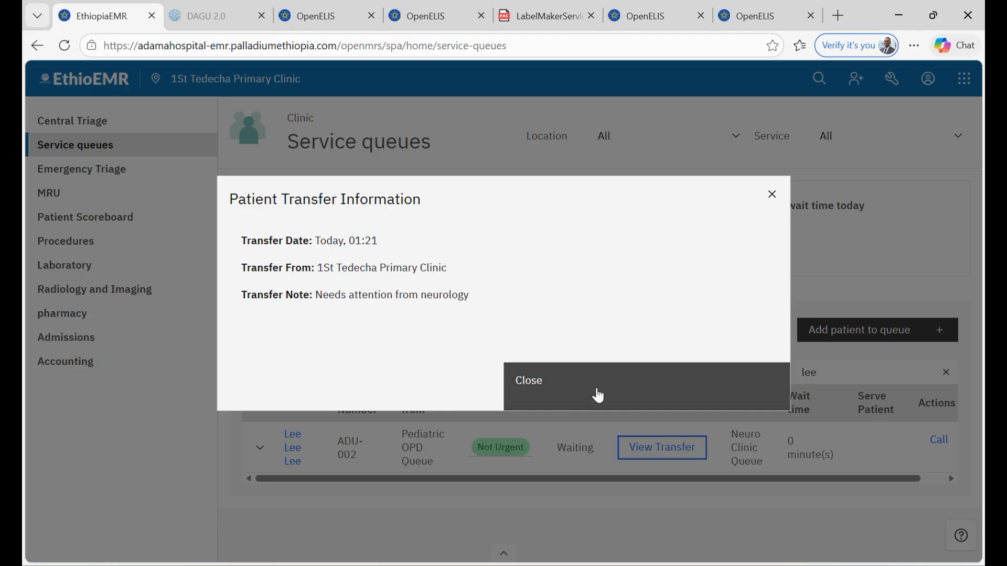
pyautogui.click(601, 387)
pyautogui.doubleClick(598, 382)
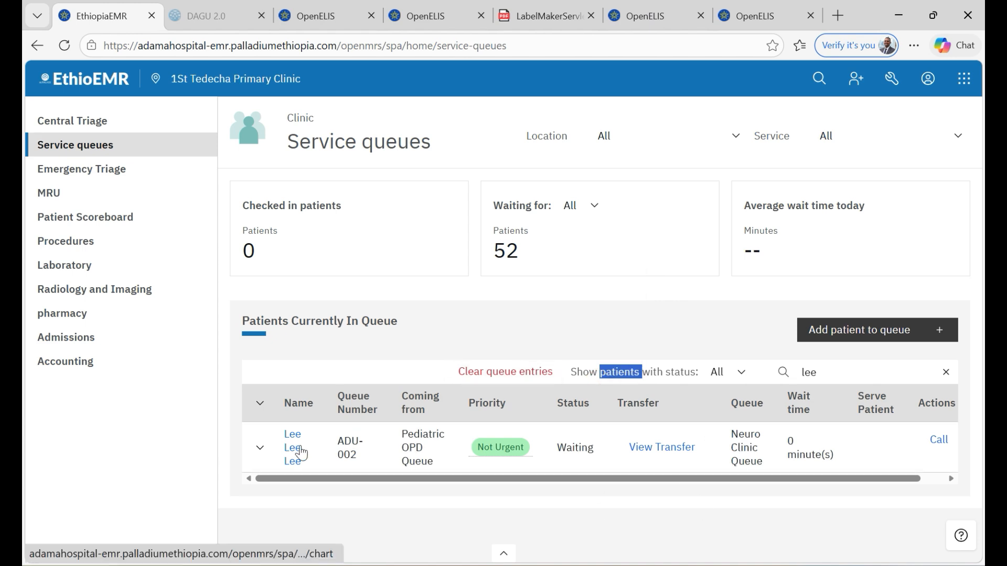
# Open the transferred patient's chart from the queue, then open and close the Actions menu
pyautogui.click(294, 457)
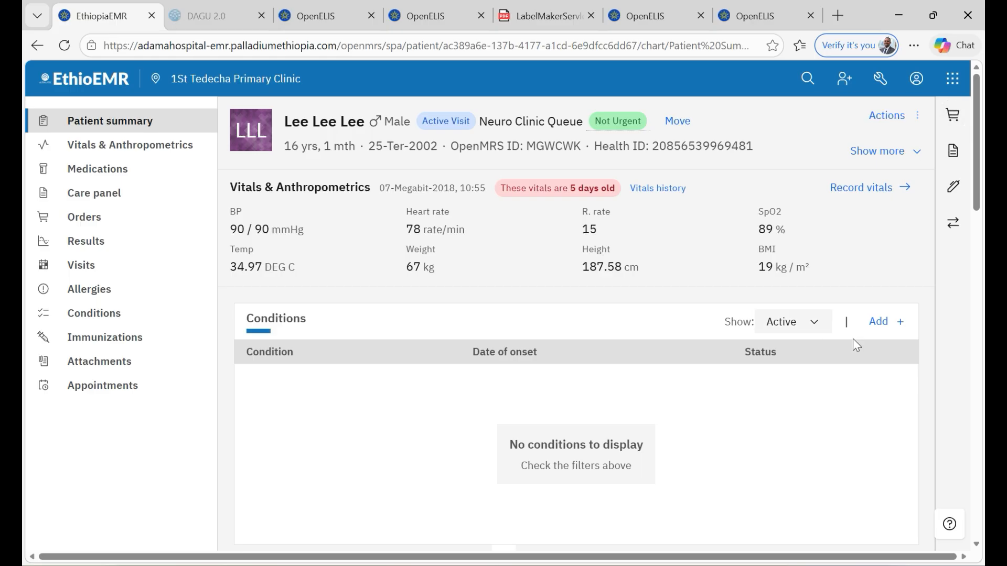
pyautogui.click(919, 120)
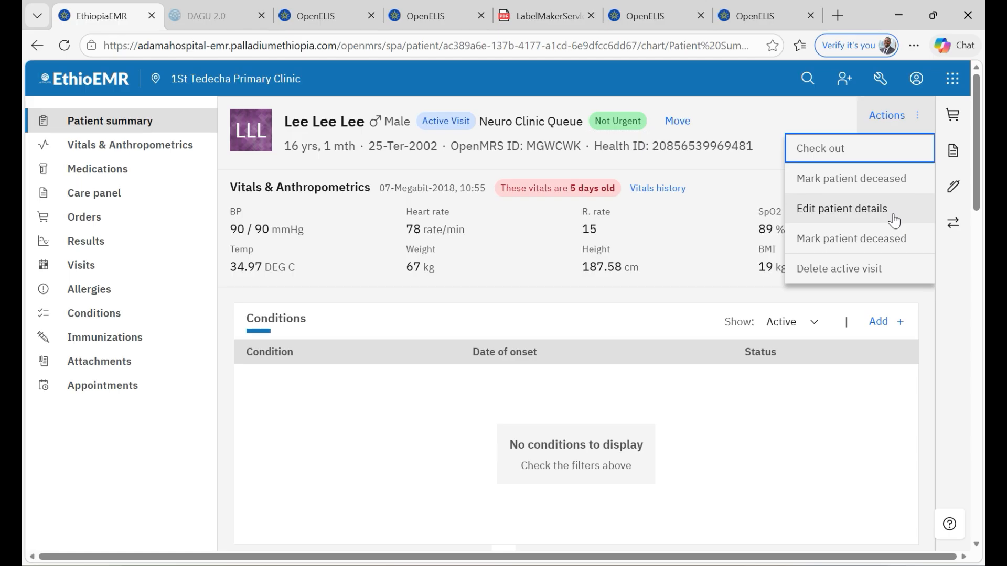
pyautogui.click(786, 451)
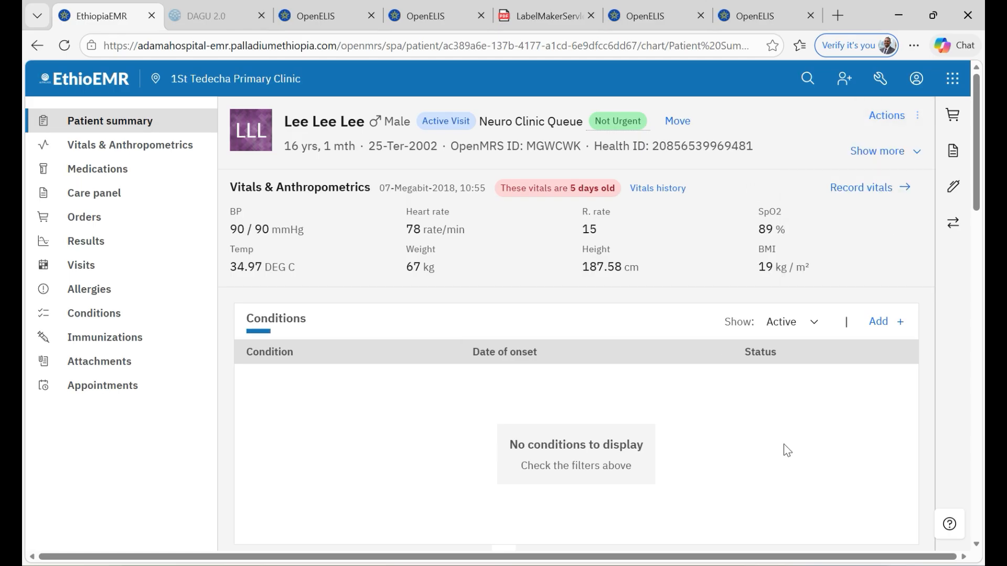